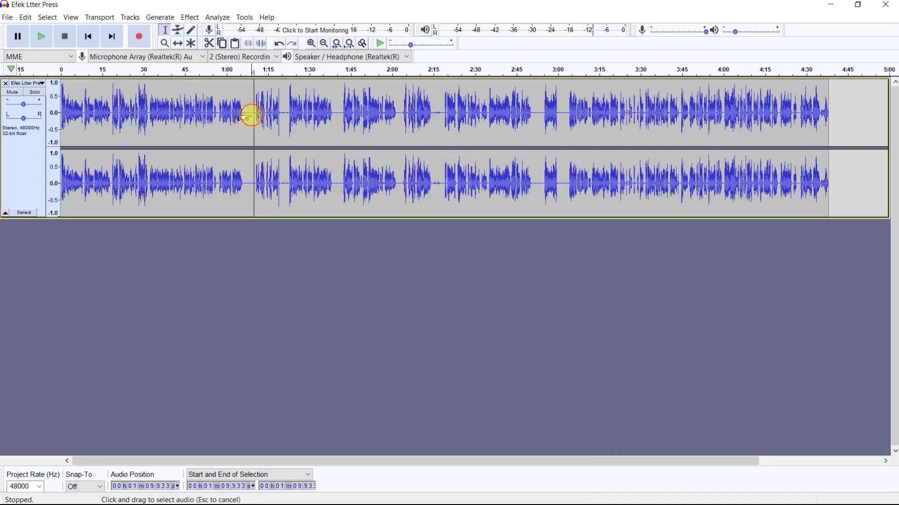
Step: Lower the pitch by 30 percent from about 1:10 to the end of the audio track, previewing before applying
left_click_drag(254, 114, 829, 141)
left_click(190, 17)
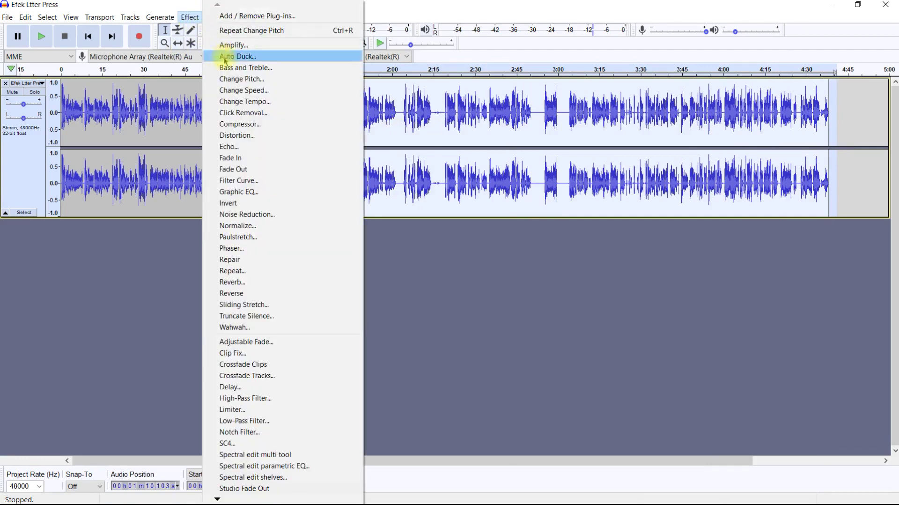
left_click(223, 79)
left_click(405, 342)
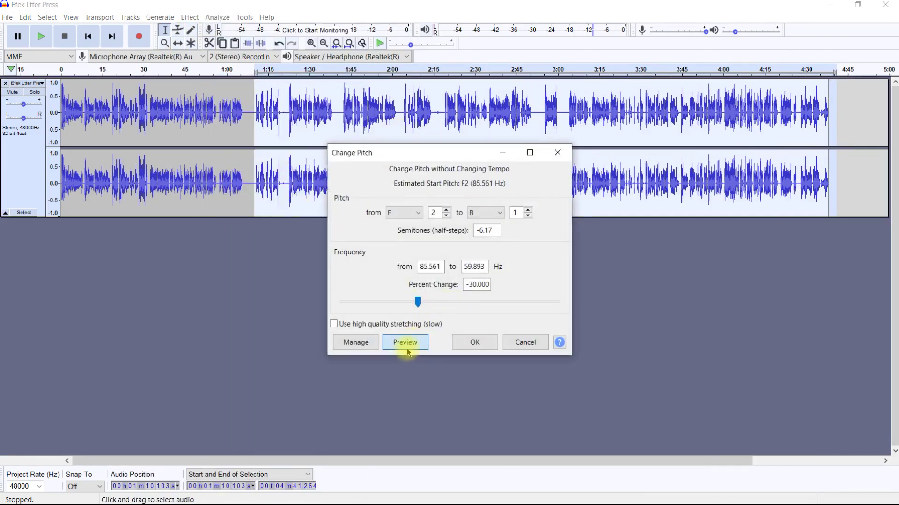
left_click(467, 290)
left_click(475, 340)
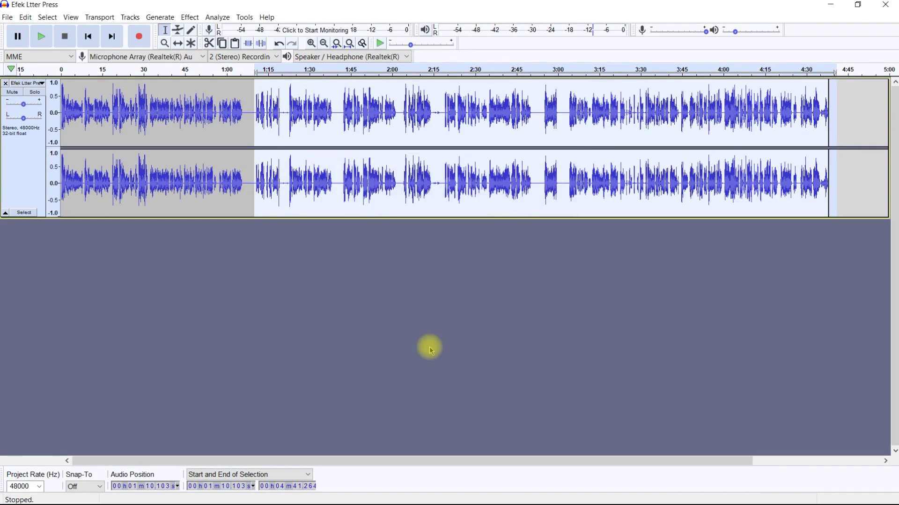
left_click(250, 110)
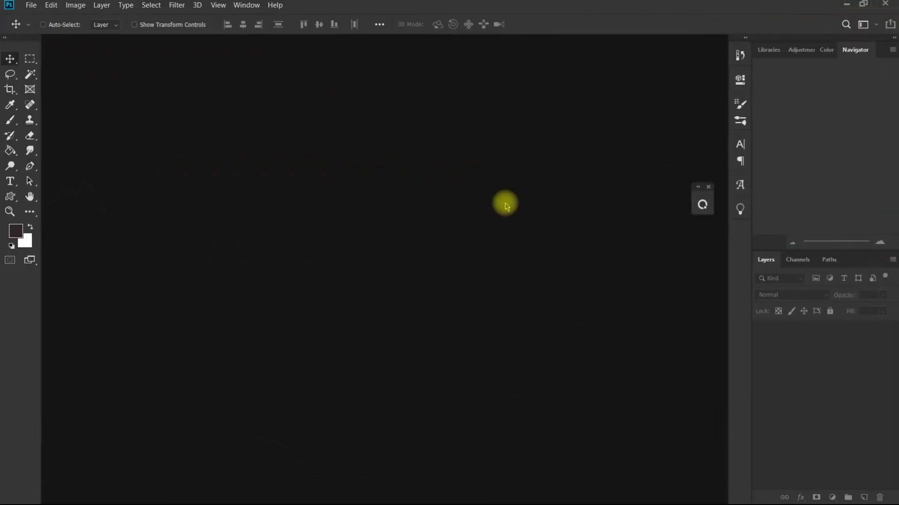
Step: In Photoshop, create a new 1000 x 1000 pixel document at 150 pixels/inch in RGB Color with a white background
left_click(30, 5)
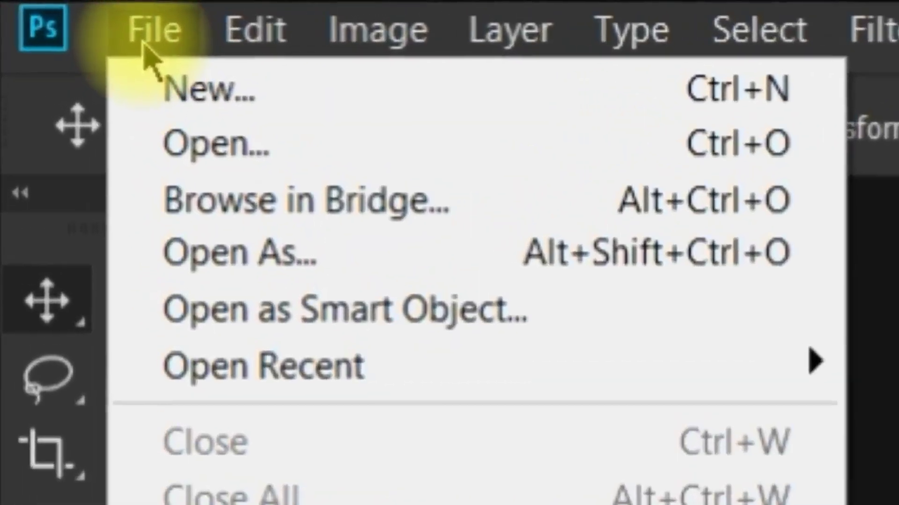
left_click(347, 93)
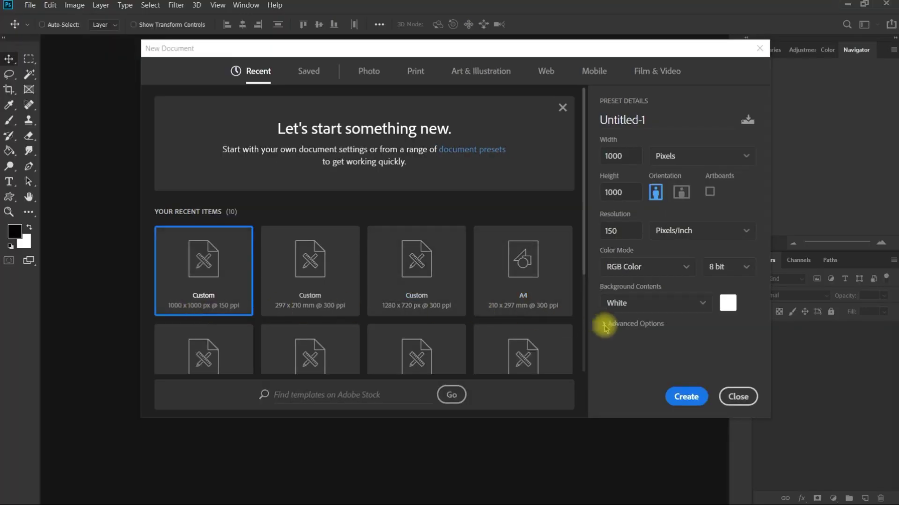
left_click(686, 397)
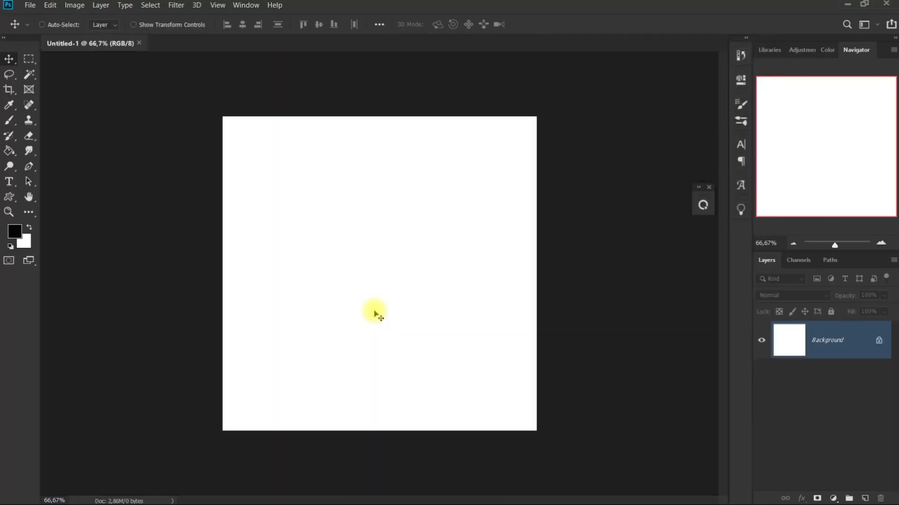
Step: Fill the whole background with a dark brown of about #342828 using the Paint Bucket tool
key("ctrl+0")
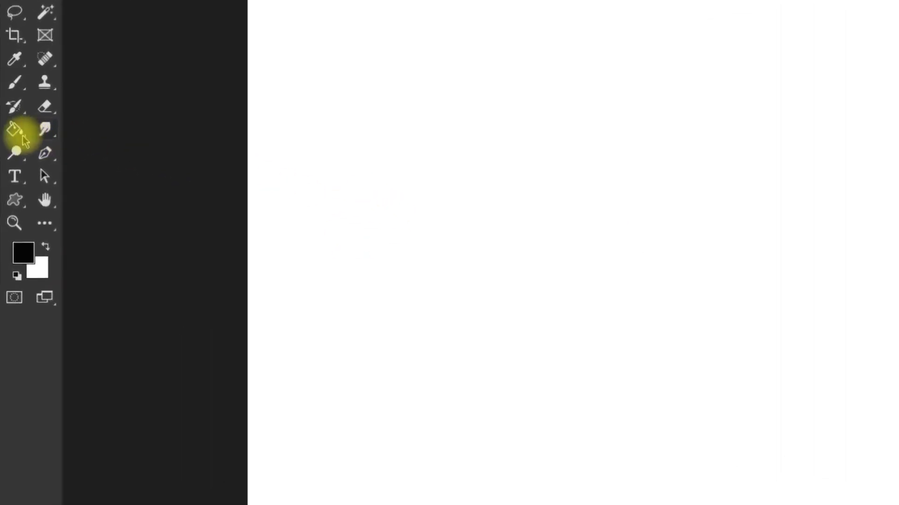
right_click(8, 151)
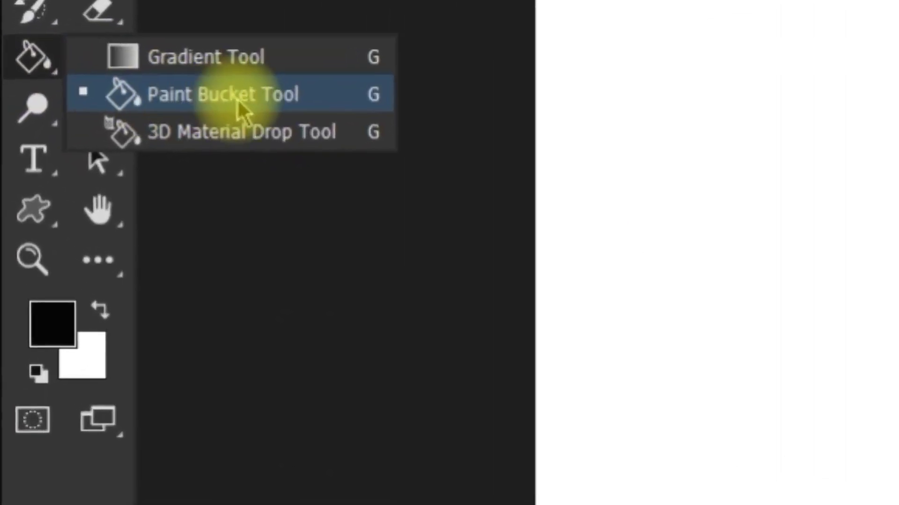
left_click(188, 115)
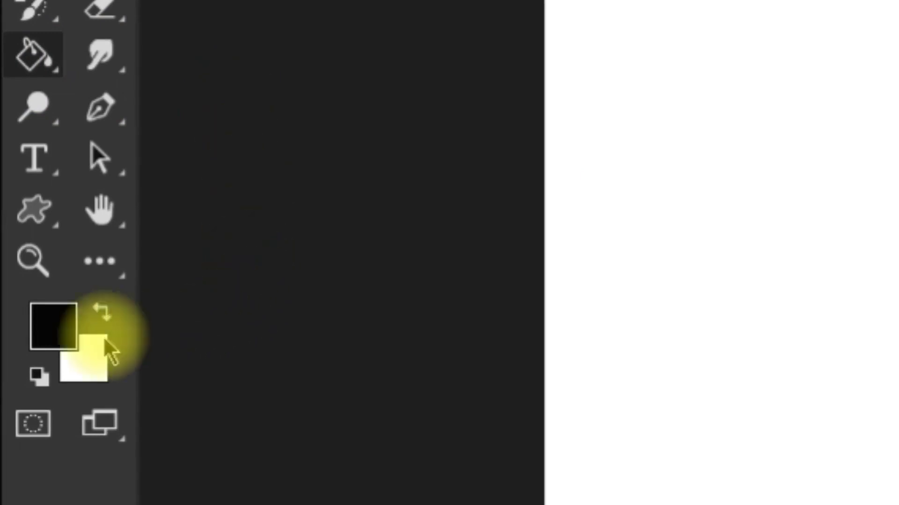
left_click(59, 335)
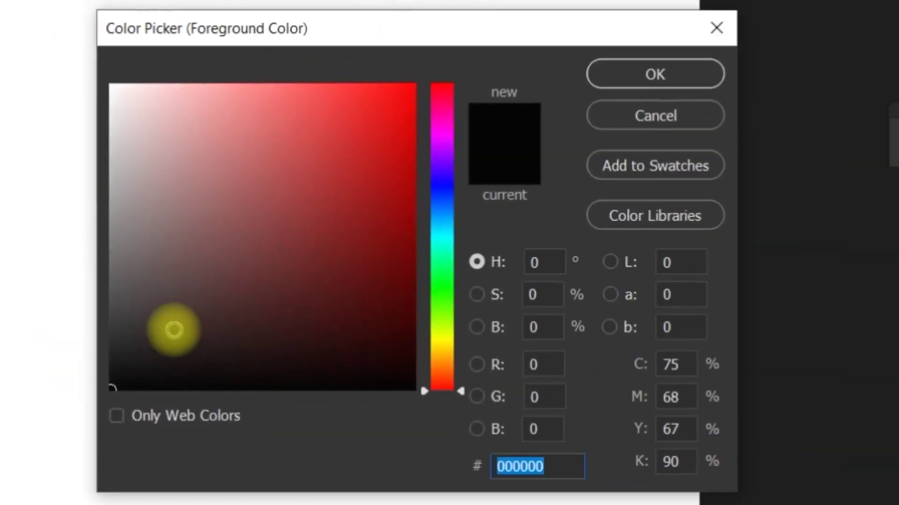
left_click_drag(174, 327, 180, 328)
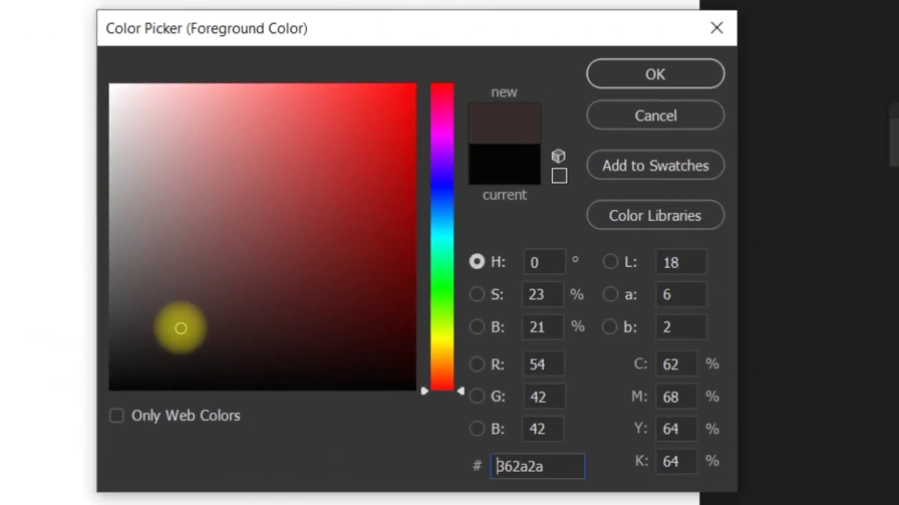
left_click(610, 82)
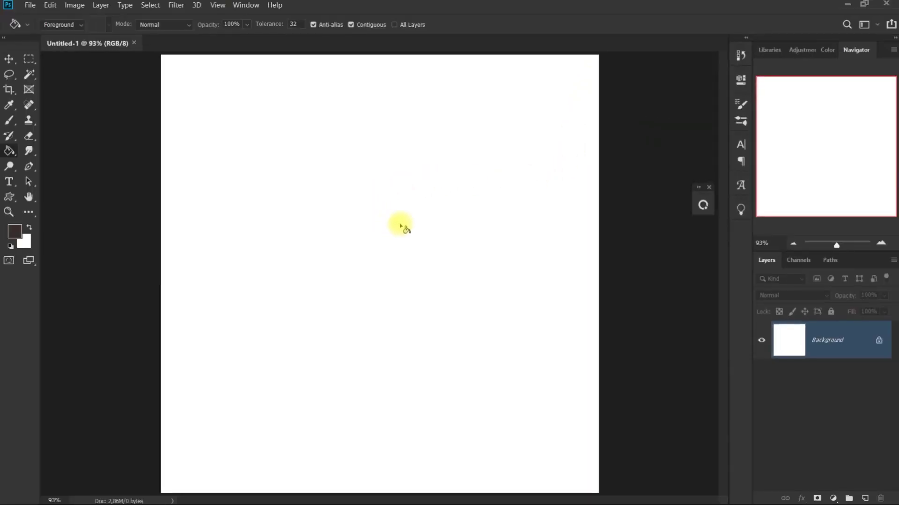
left_click(385, 204)
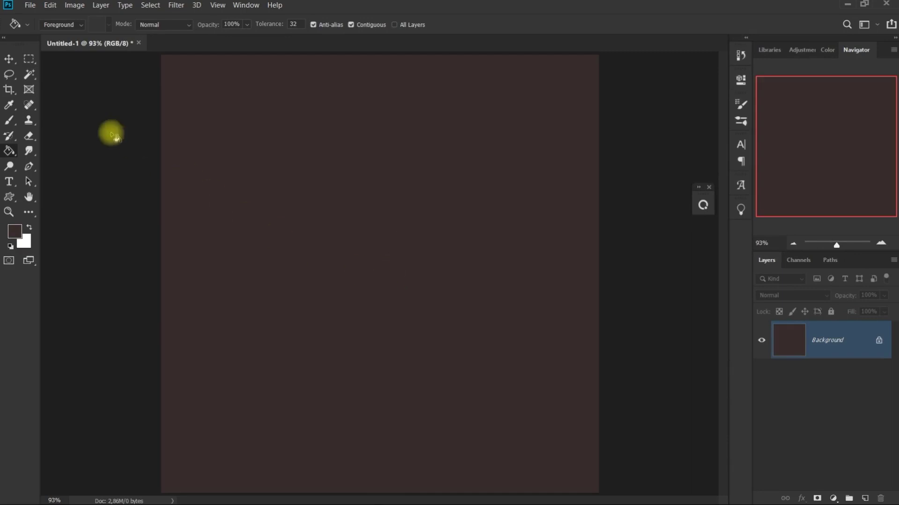
left_click(10, 60)
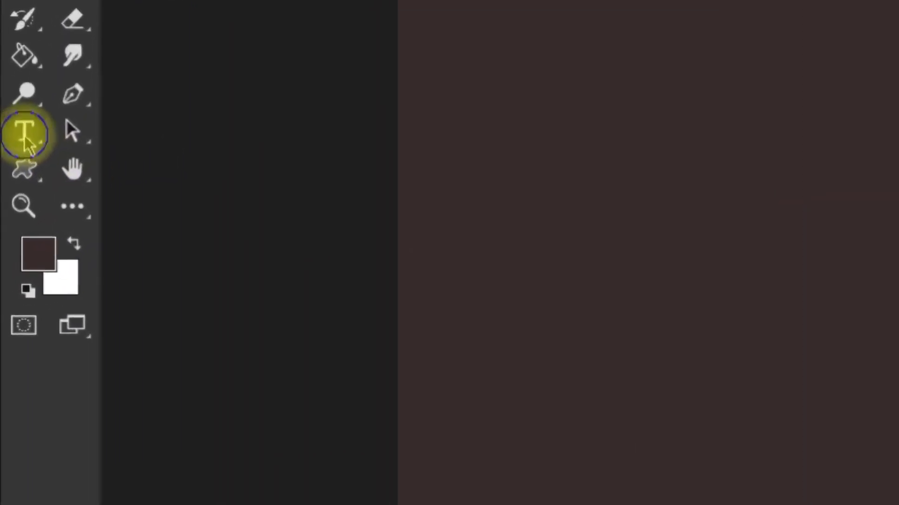
Step: Add the horizontal text "BRICKY" near the middle of the canvas in Orator Std Medium at 72 pt
right_click(8, 181)
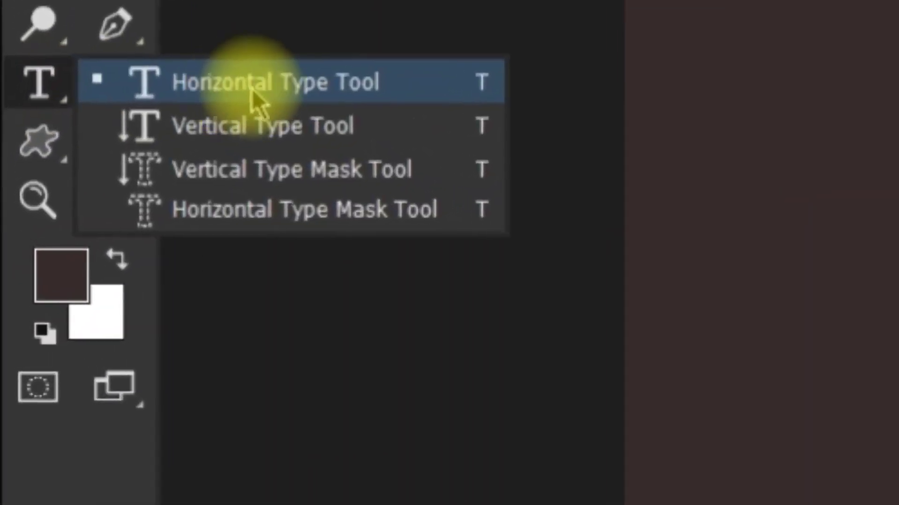
left_click(251, 108)
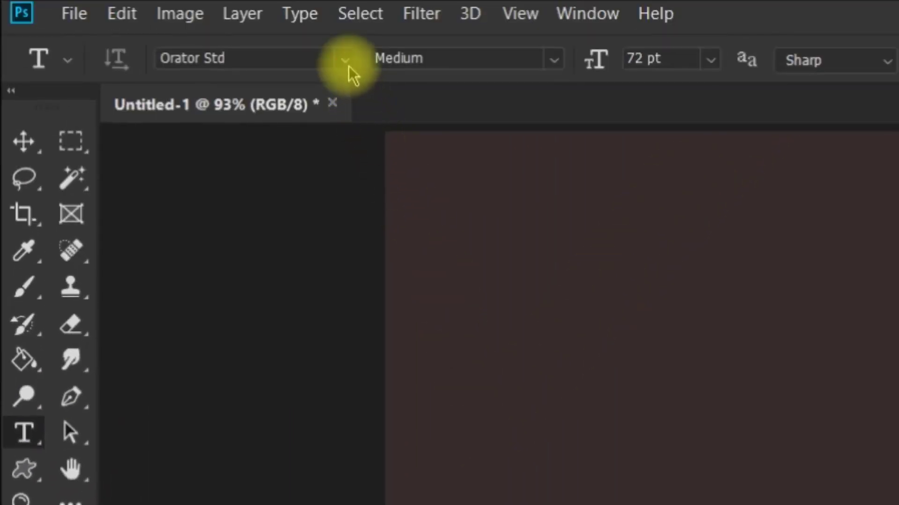
left_click(345, 60)
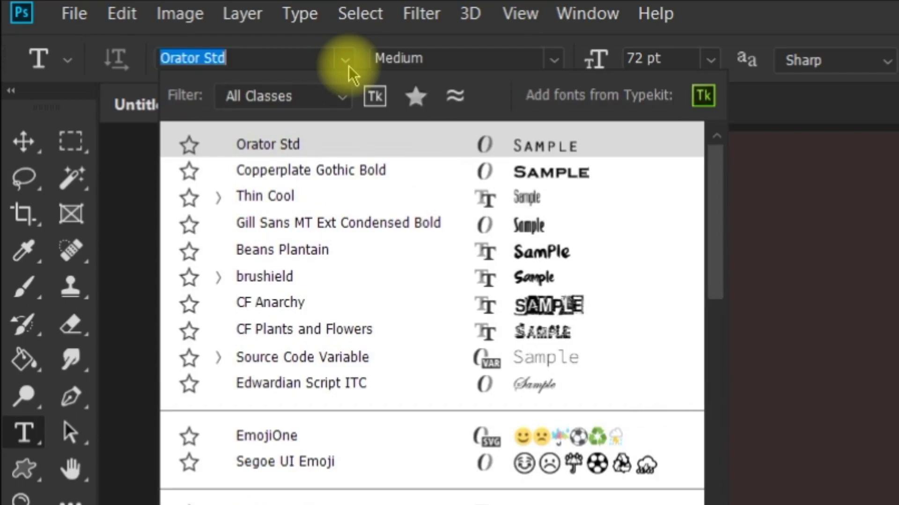
left_click(346, 61)
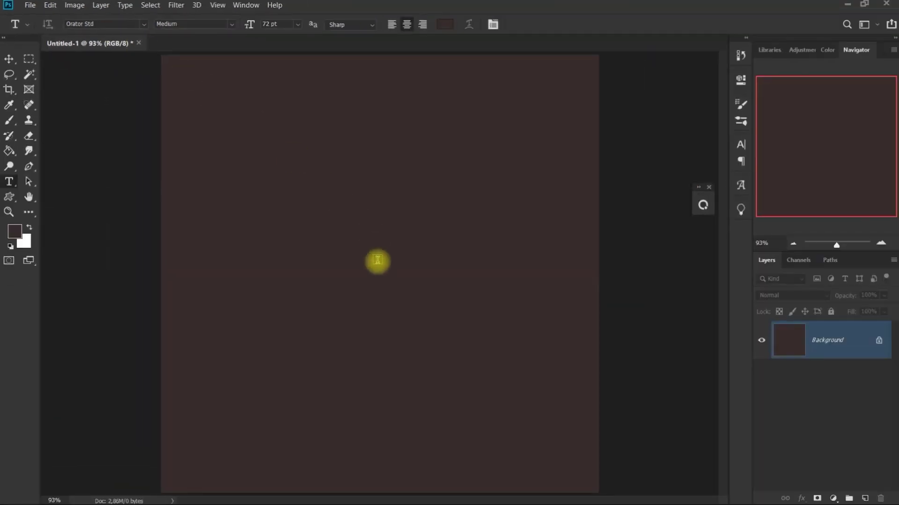
left_click(377, 261)
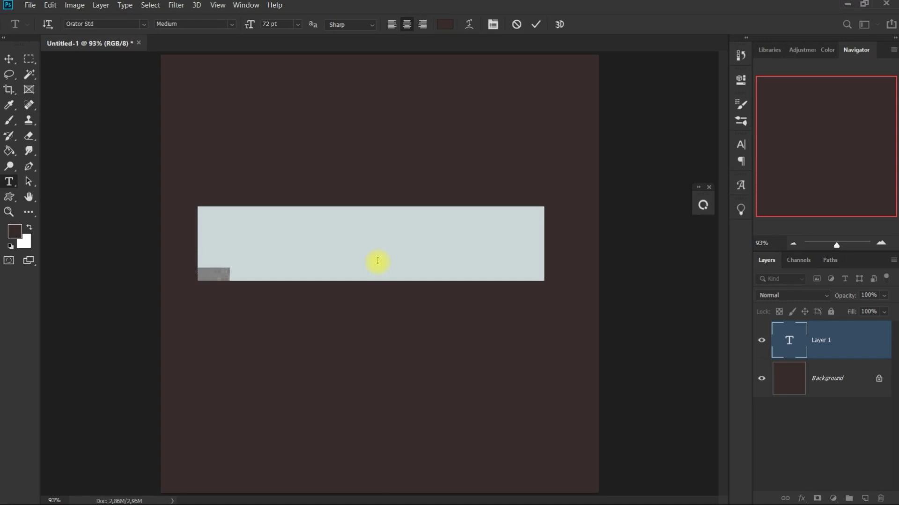
key("BackSpace")
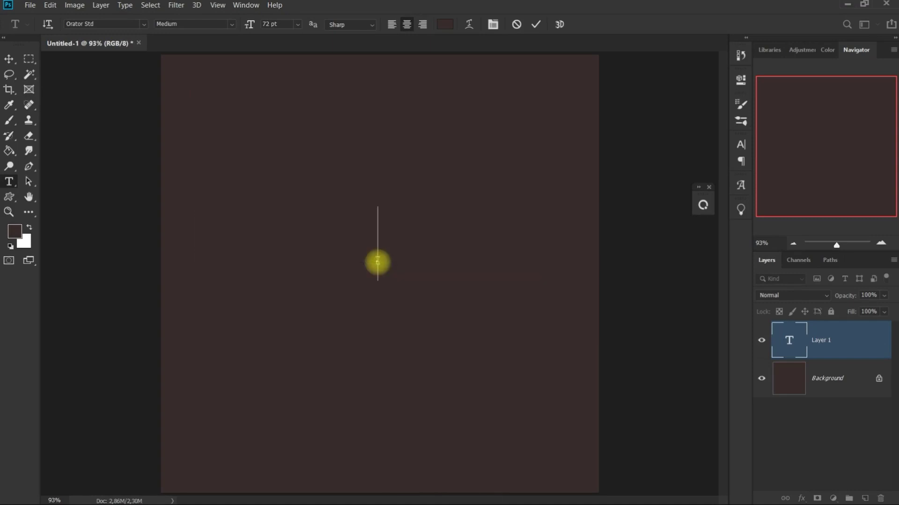
key("Caps_Lock")
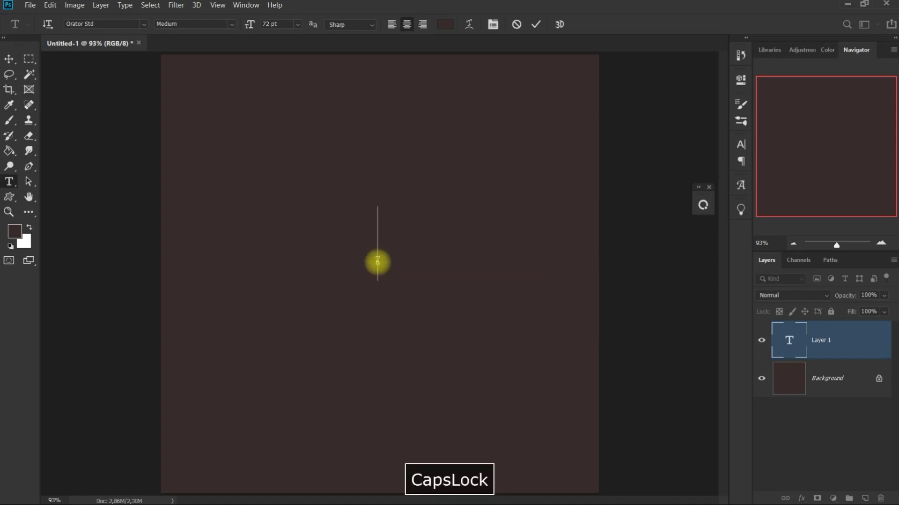
type("R")
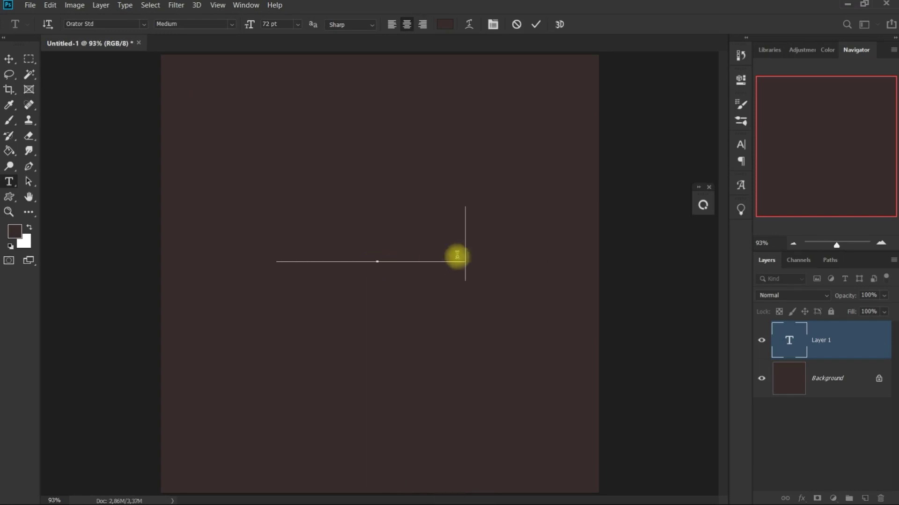
Step: Set the color of the whole BRICKY text to the darker brown #241c1c and commit the text
left_click_drag(428, 238, 225, 241)
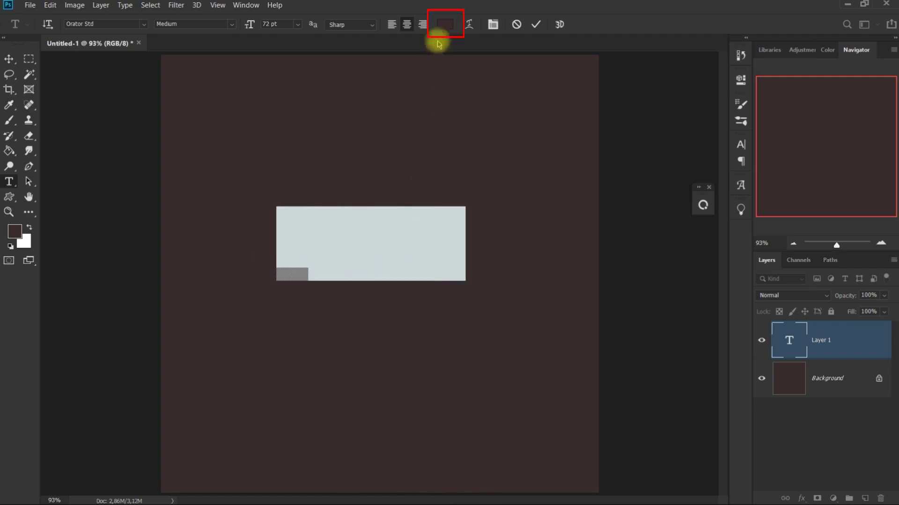
left_click(445, 29)
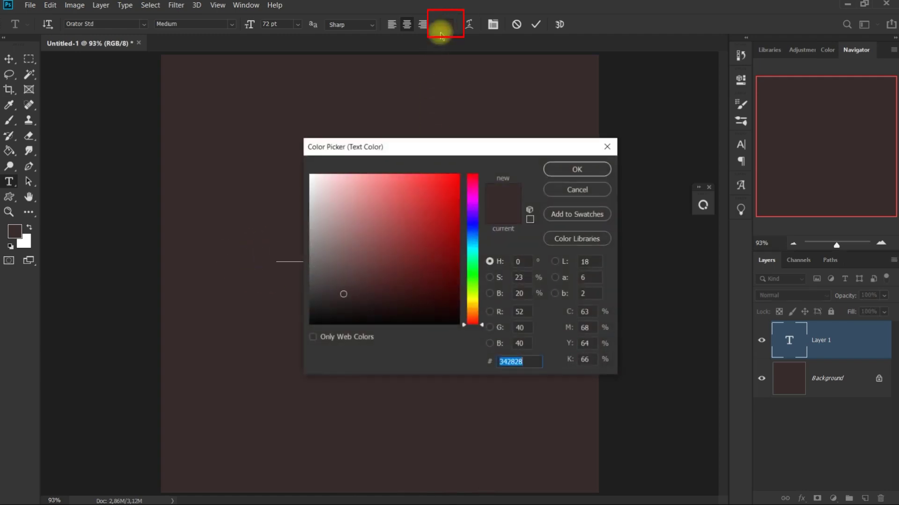
left_click(345, 295)
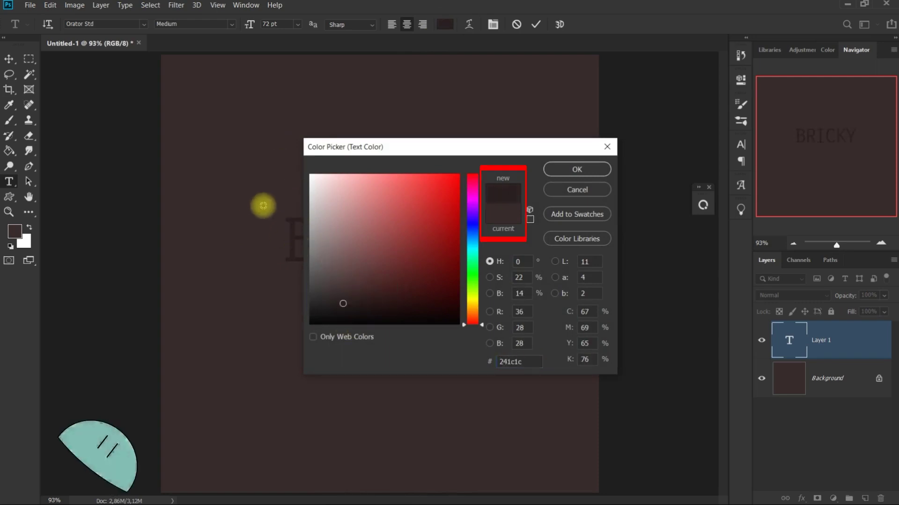
left_click(594, 168)
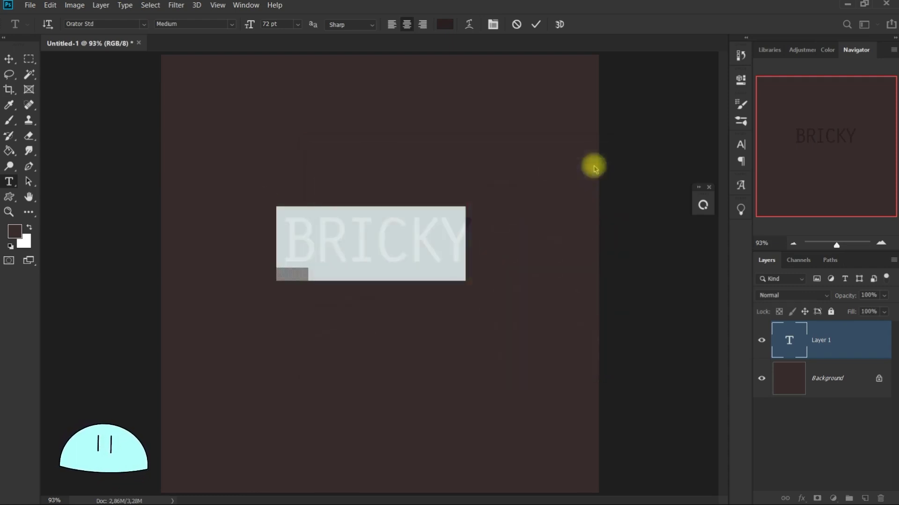
left_click(9, 59)
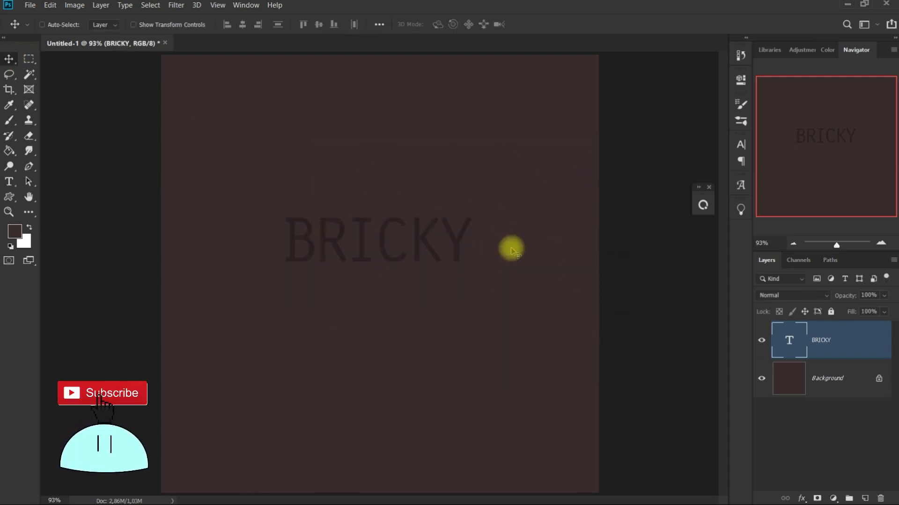
Step: Move and enlarge the BRICKY text with Free Transform so it spans most of the canvas width
key("ctrl+t")
left_click_drag(412, 251, 412, 282)
left_click_drag(484, 243, 568, 200)
key("Return")
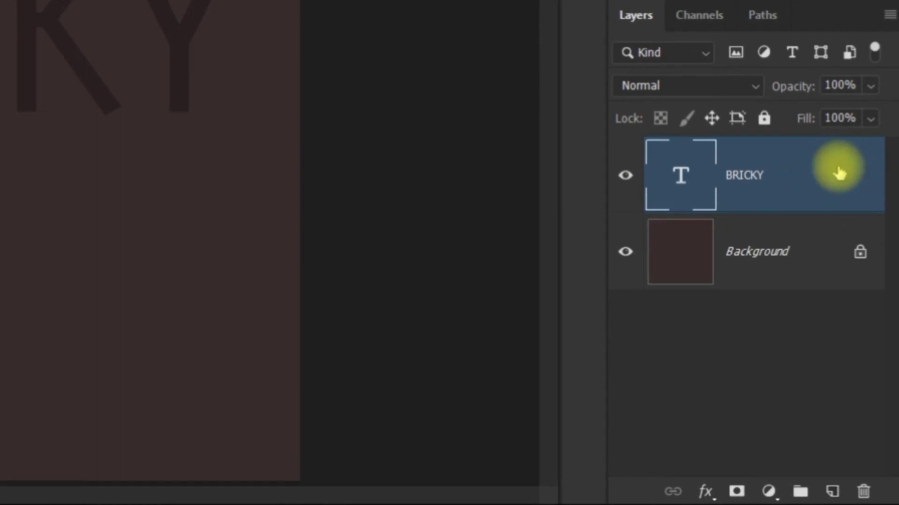
Step: Add a black Inner Shadow effect in Multiply mode at 65% opacity to the BRICKY text layer
double_click(839, 173)
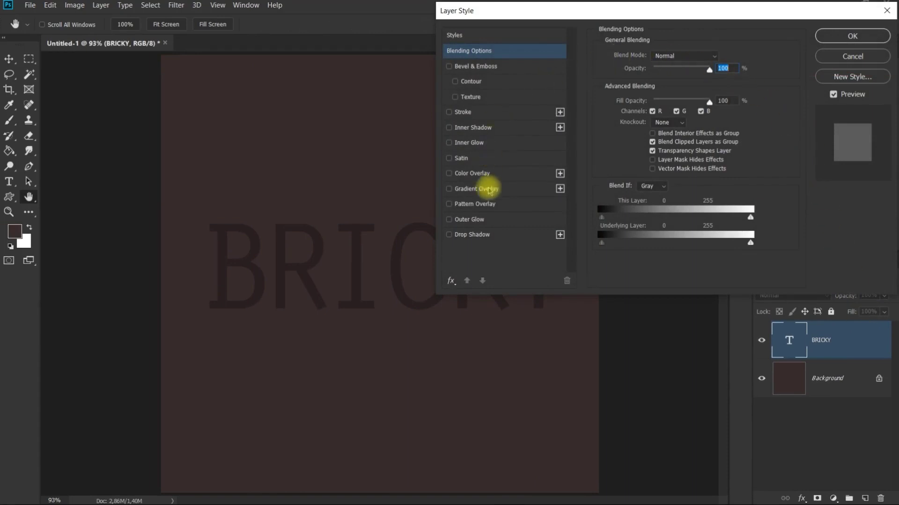
left_click(886, 10)
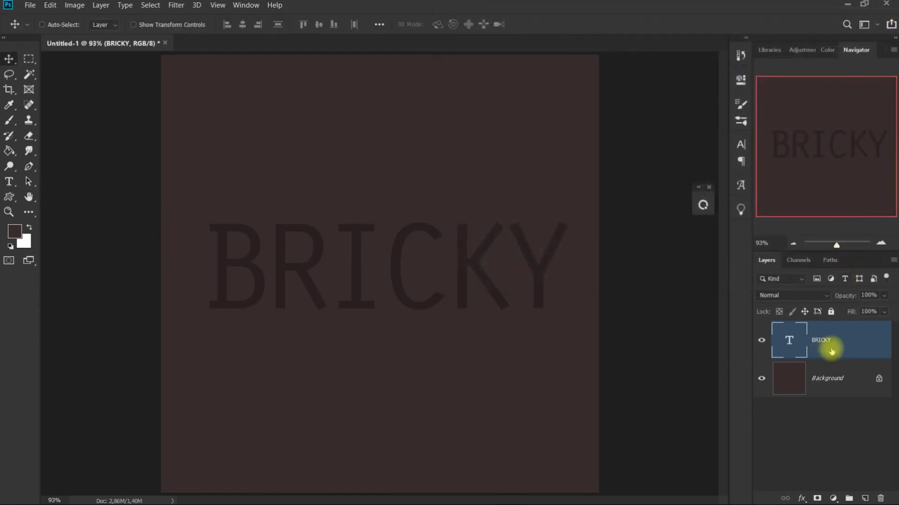
right_click(863, 347)
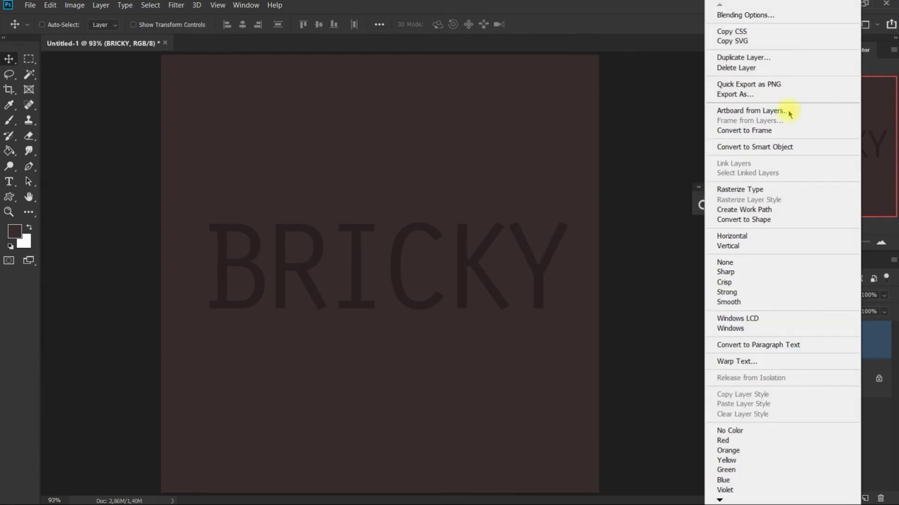
left_click(771, 19)
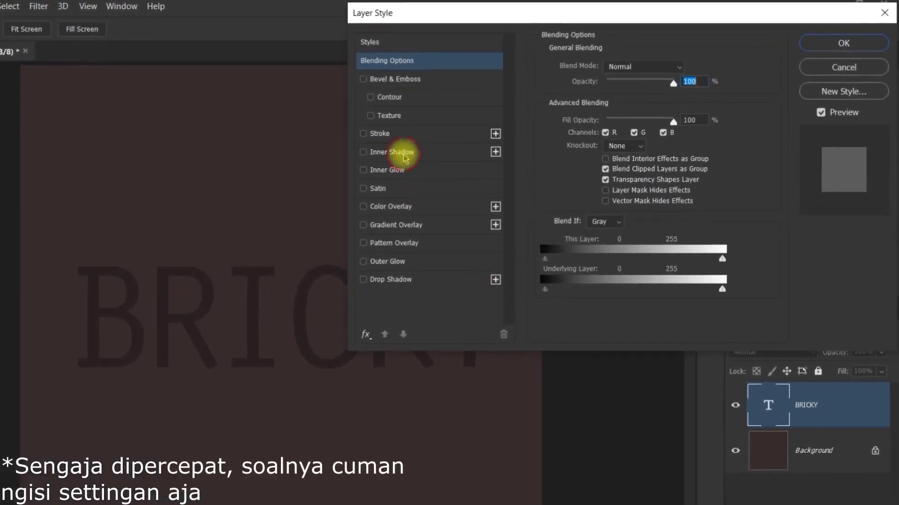
left_click(404, 156)
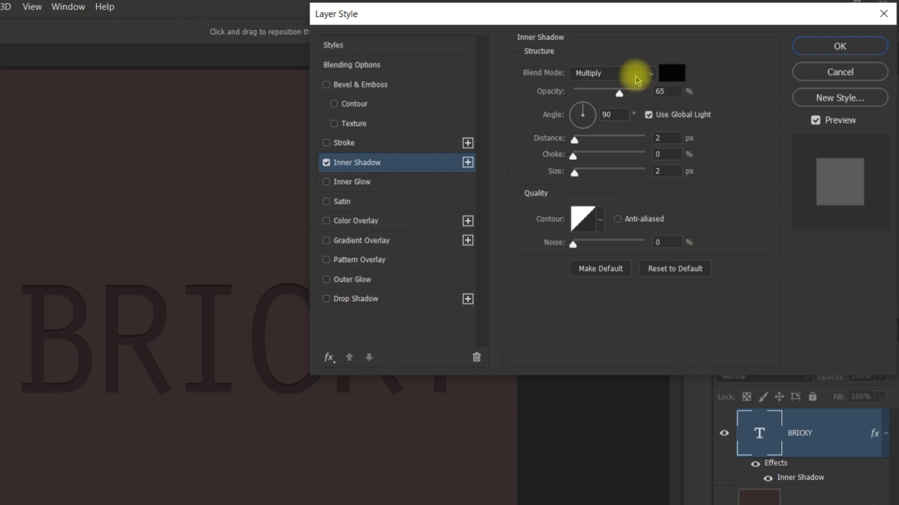
left_click(626, 77)
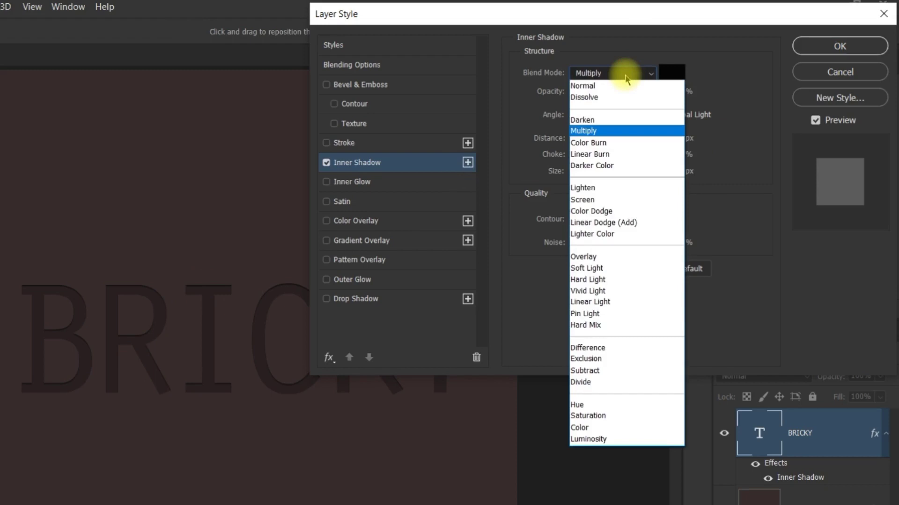
left_click(627, 75)
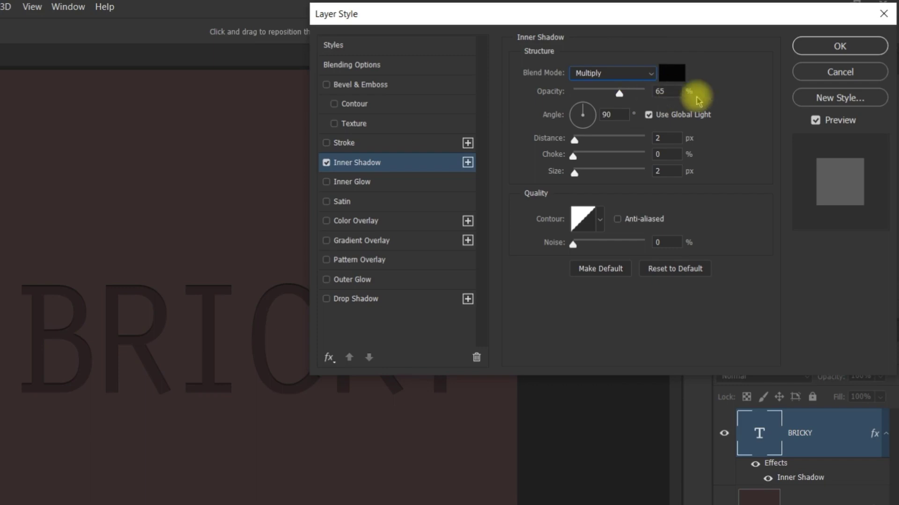
Step: Set the inner shadow's angle to 120° and check the available contour presets
left_click(611, 114)
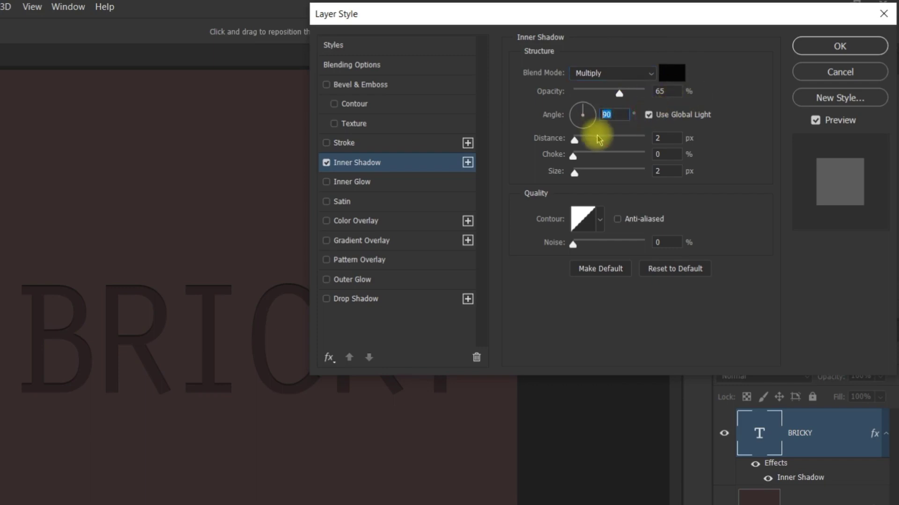
type("120")
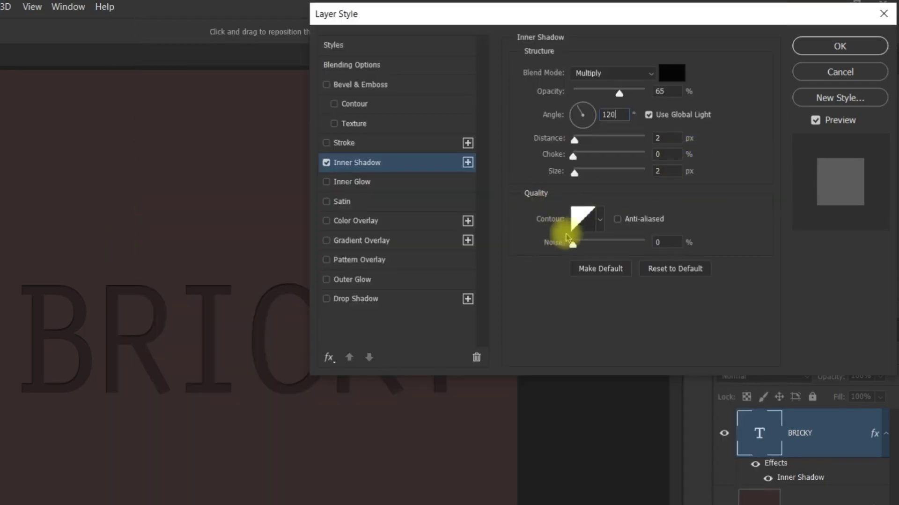
left_click(599, 218)
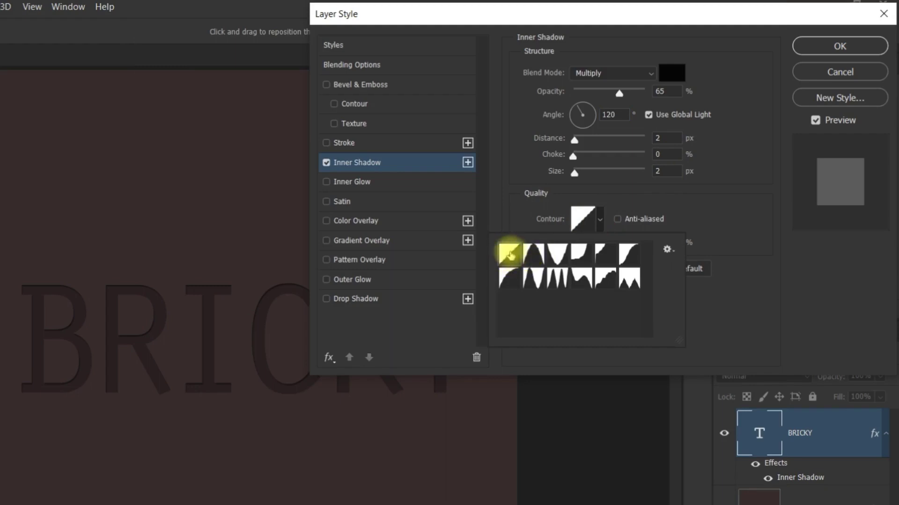
left_click(700, 223)
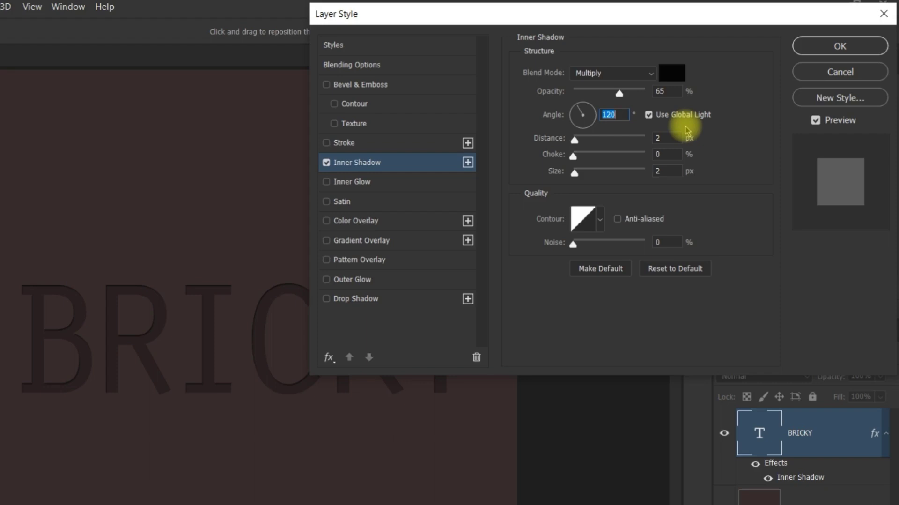
Step: Add a Gradient Overlay in Overlay mode at 16% opacity with a linear black-to-white gradient at 90°
left_click(402, 240)
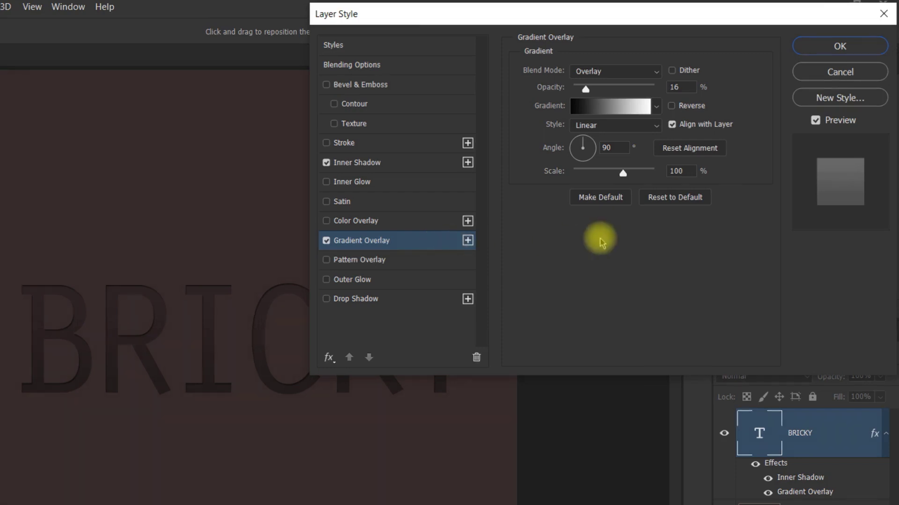
left_click(620, 74)
left_click(611, 75)
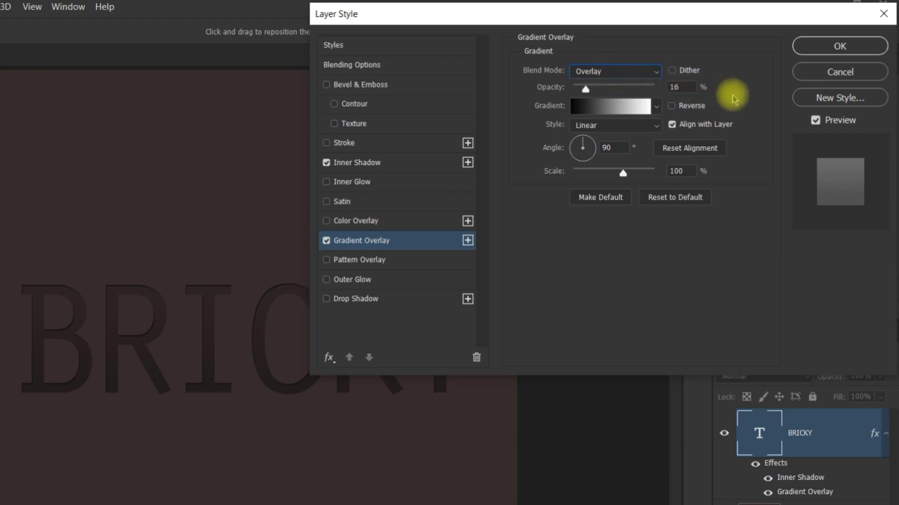
left_click(658, 106)
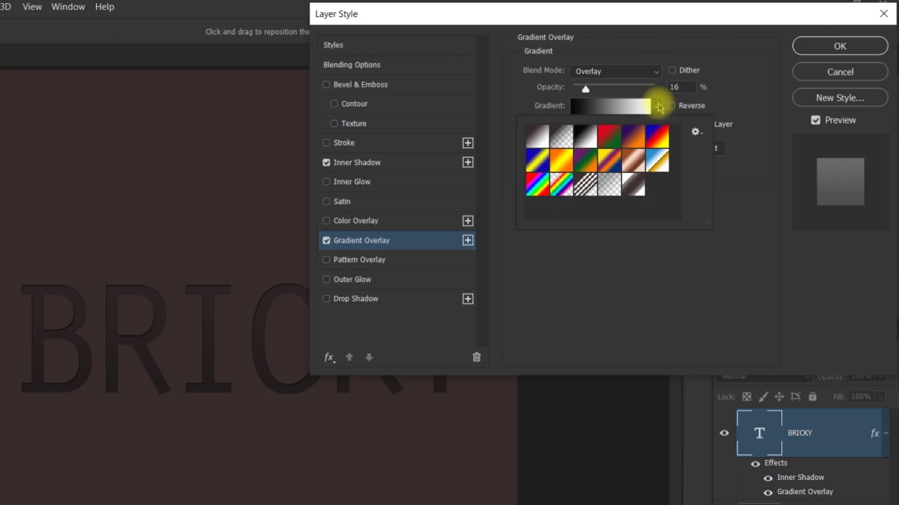
left_click(745, 109)
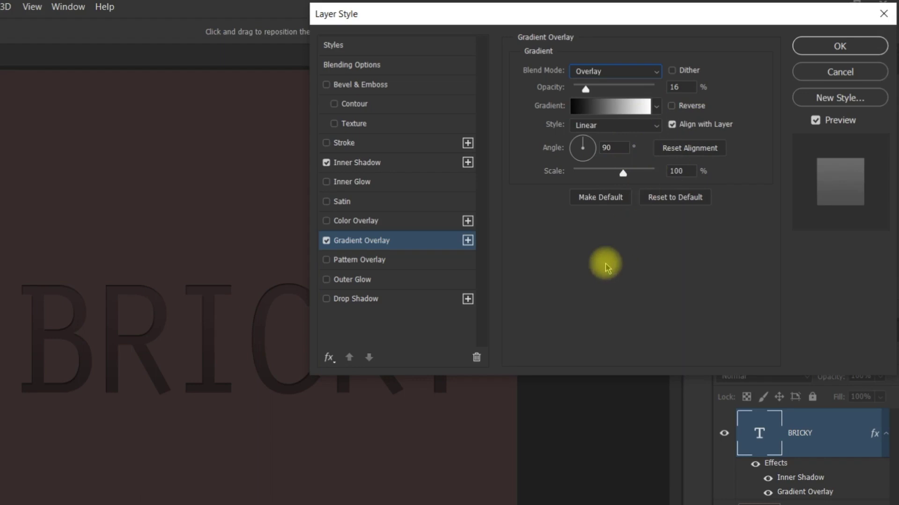
Step: Add a Drop Shadow in Screen mode at 43% opacity and set its color to the lighter brown #493737
left_click(376, 302)
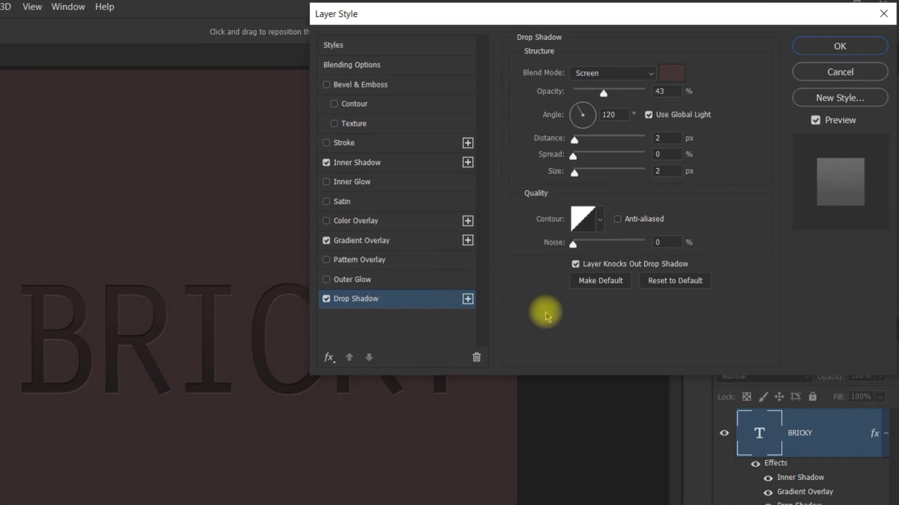
left_click(619, 74)
left_click(616, 76)
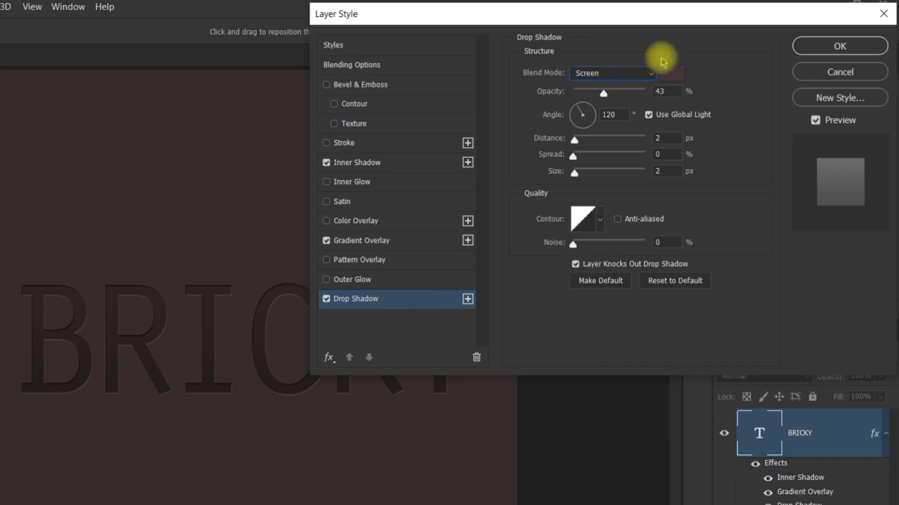
left_click(670, 70)
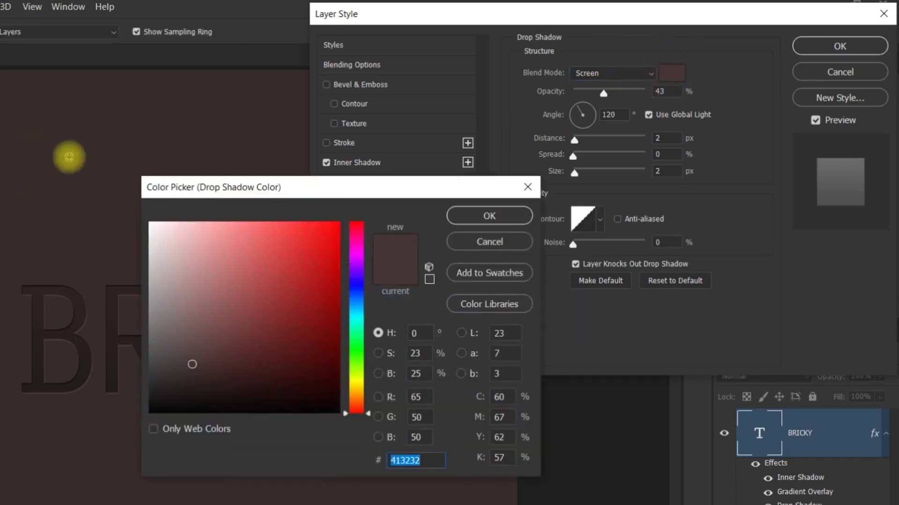
left_click(35, 167)
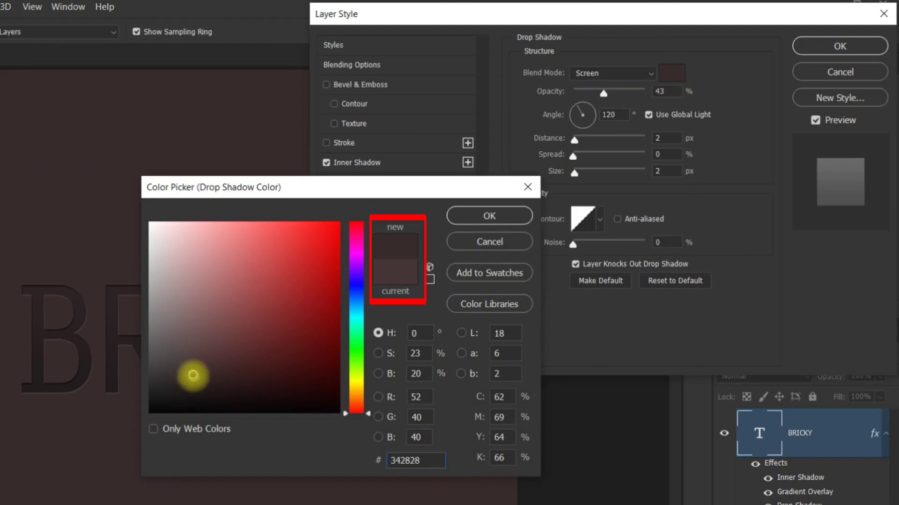
left_click_drag(193, 372, 196, 358)
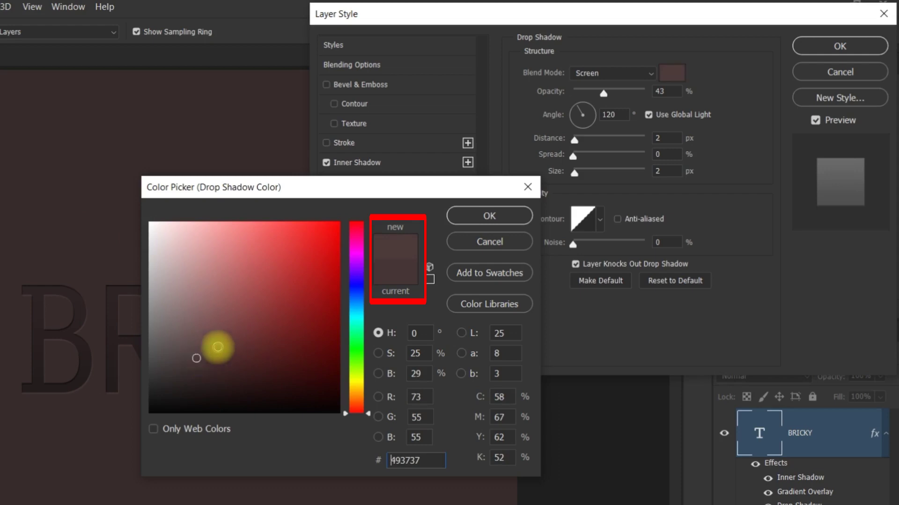
left_click(462, 226)
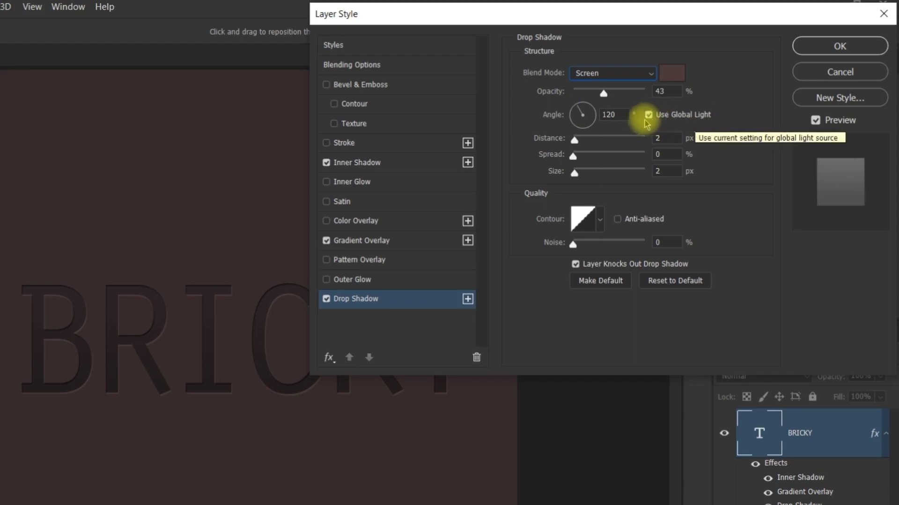
Step: Recheck the Inner Shadow, Gradient Overlay and Drop Shadow settings, including the drop shadow's contour, and apply the layer style
left_click(374, 162)
left_click(385, 242)
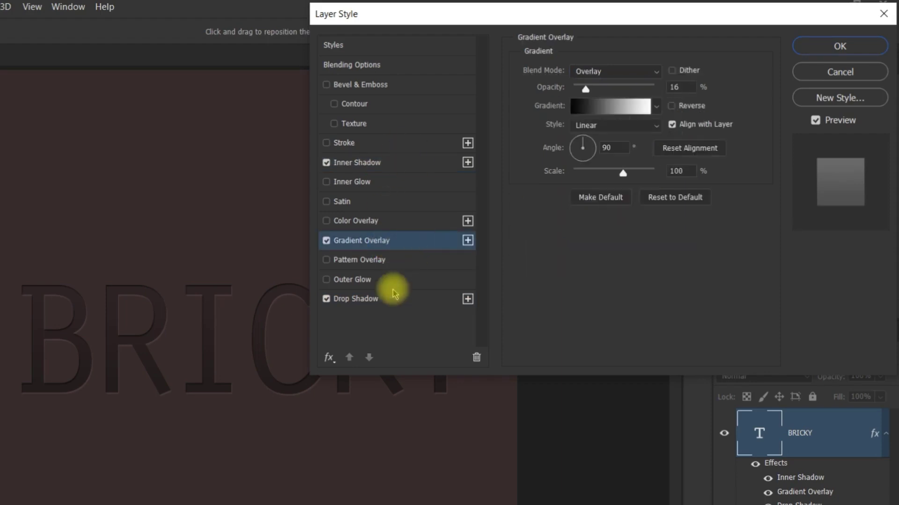
left_click(389, 299)
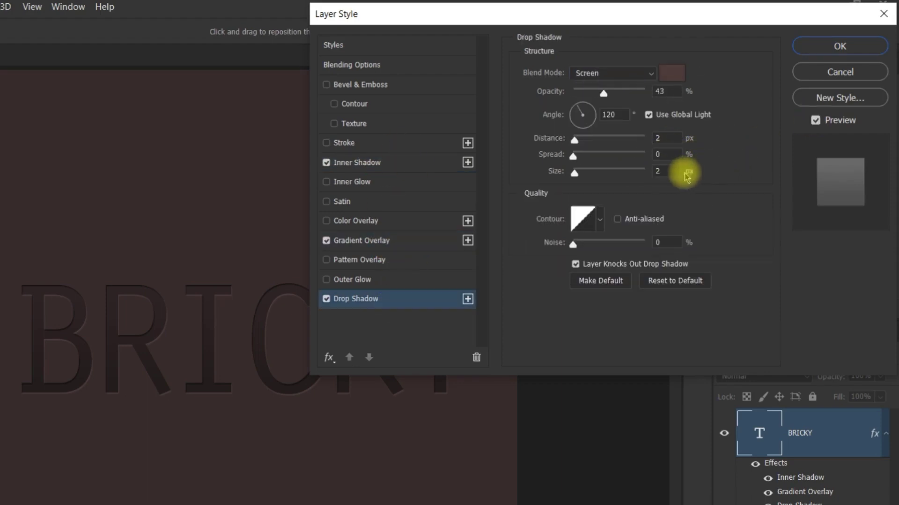
left_click(601, 222)
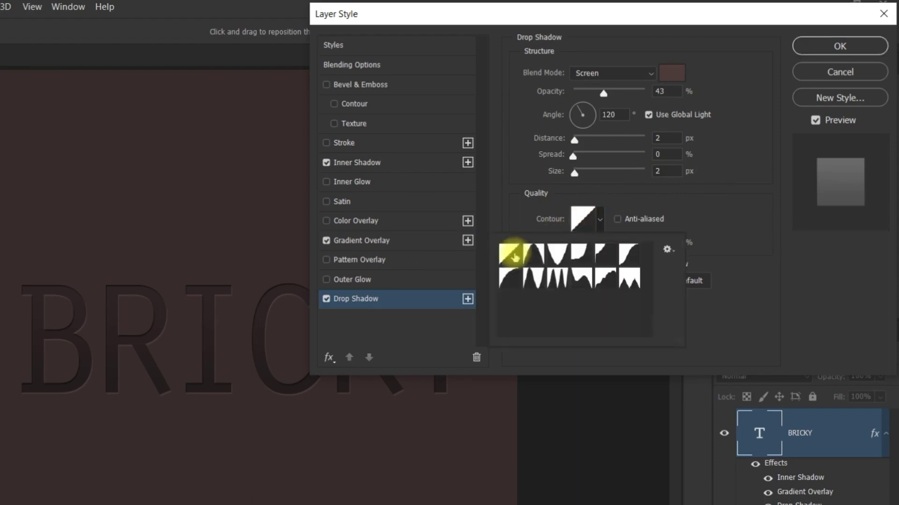
left_click(701, 225)
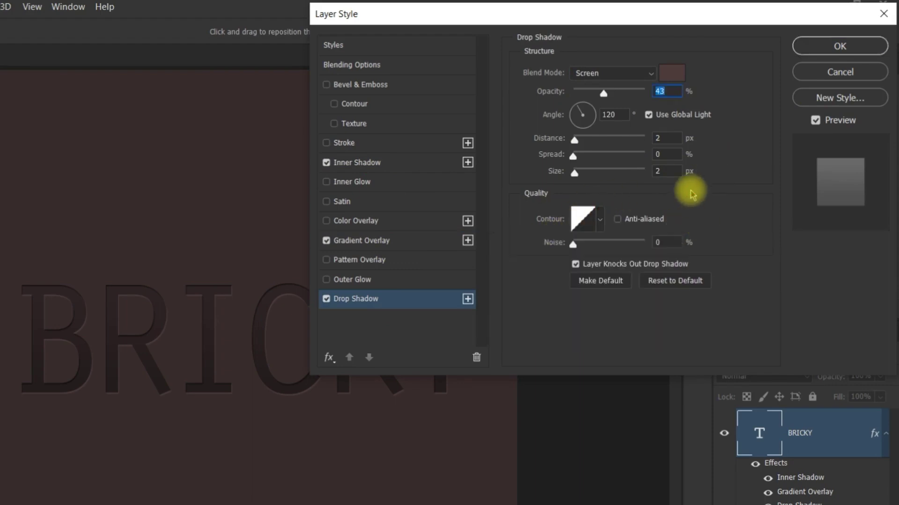
left_click(850, 46)
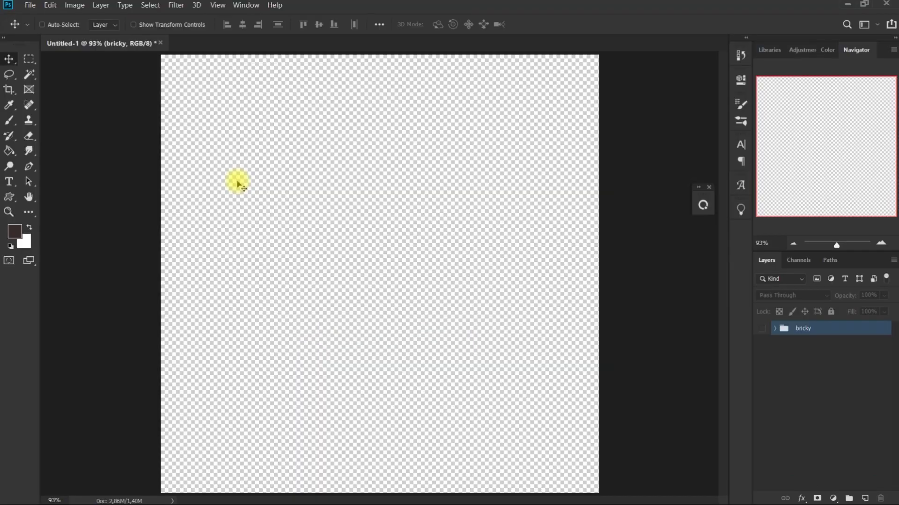
Step: Place the blue brick wall image as an embedded object and scale it to 33.34% so it covers the whole canvas
left_click(30, 5)
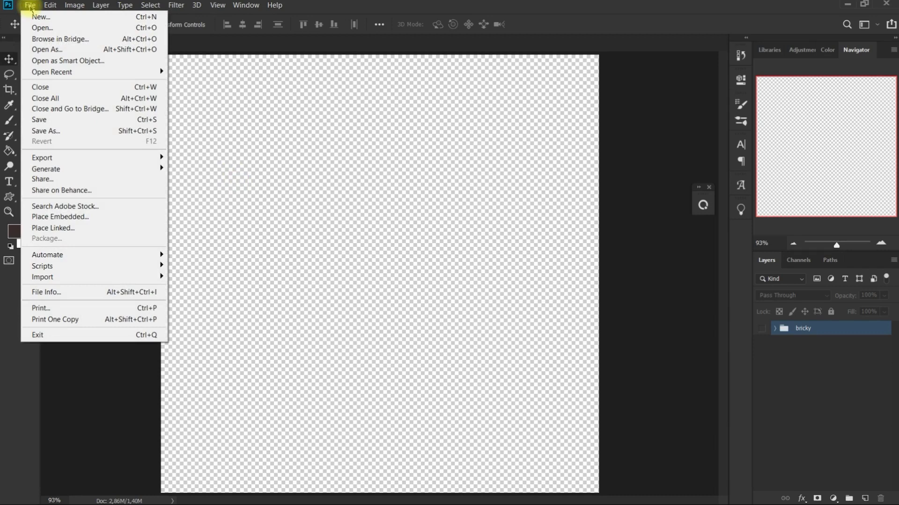
left_click(109, 217)
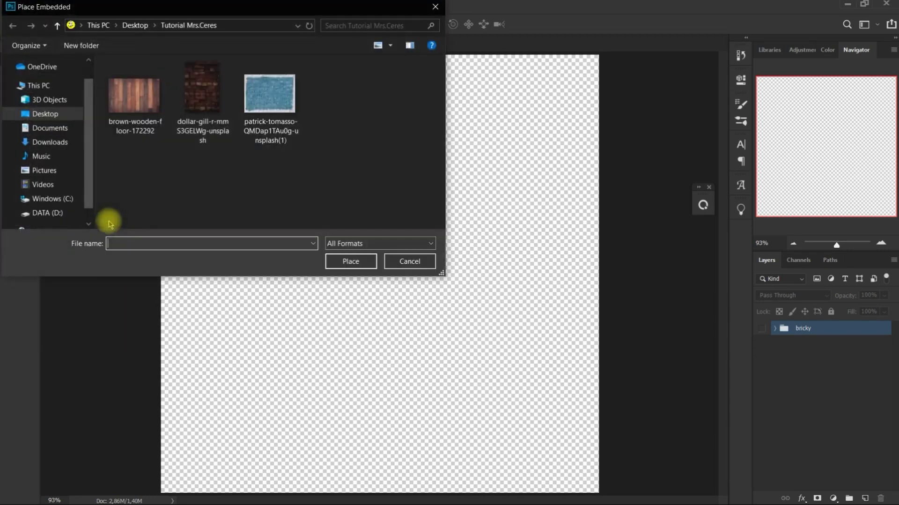
left_click(262, 87)
left_click(351, 261)
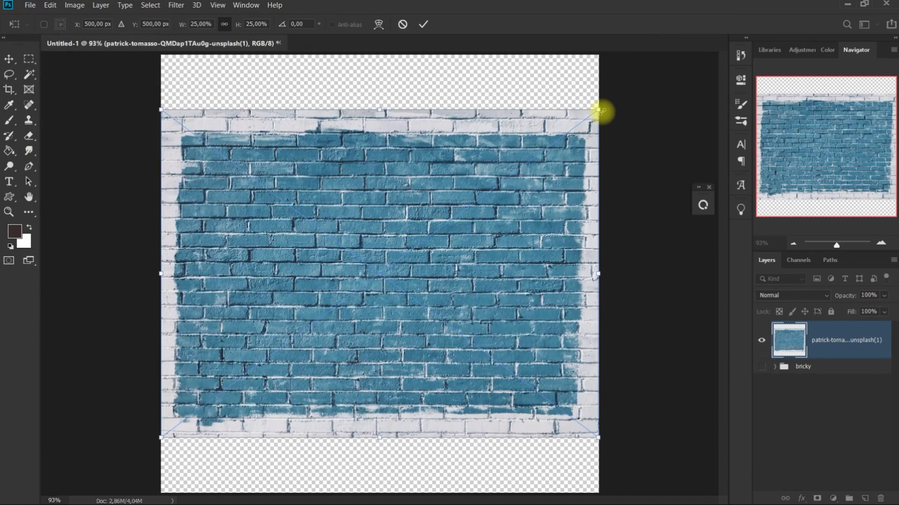
left_click_drag(601, 111, 677, 59)
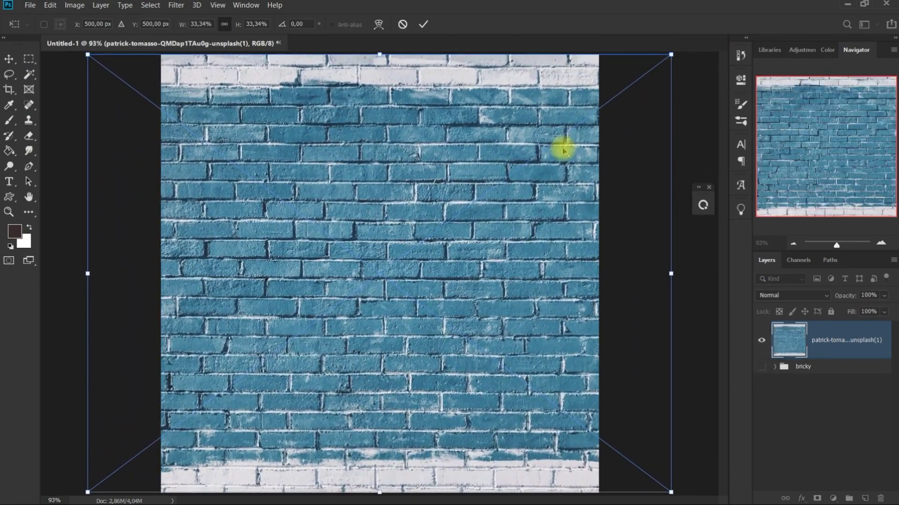
key("Return")
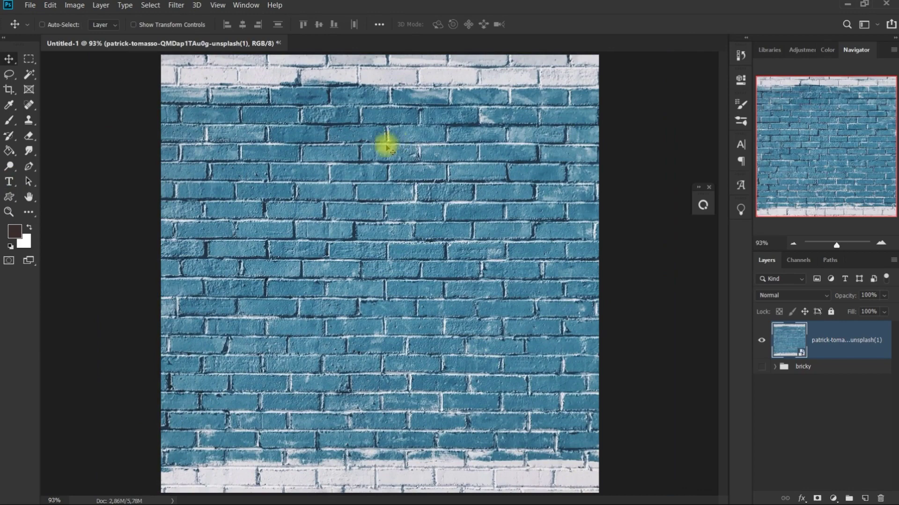
Step: Add the horizontal text "HAI" in Orator Std Medium at 72 pt and move it to just above the canvas center
left_click_drag(9, 181, 61, 181)
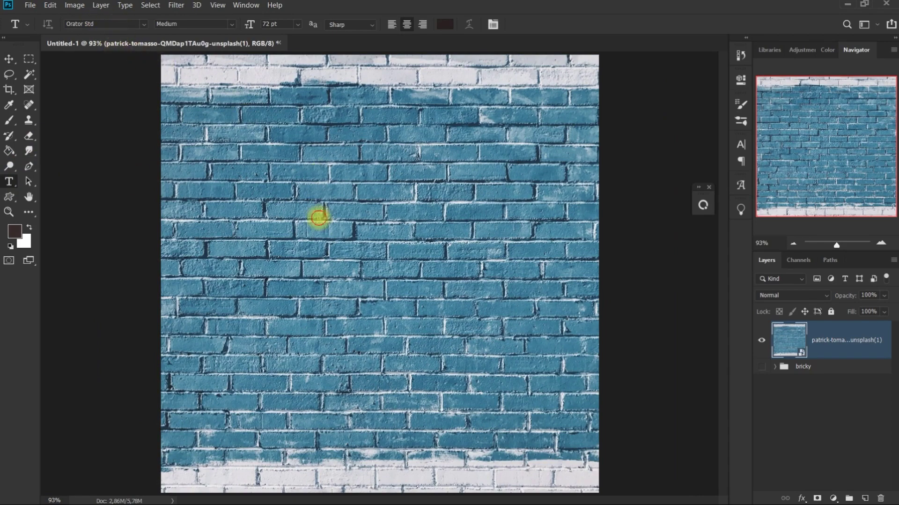
left_click(318, 216)
key("BackSpace")
type("HAI")
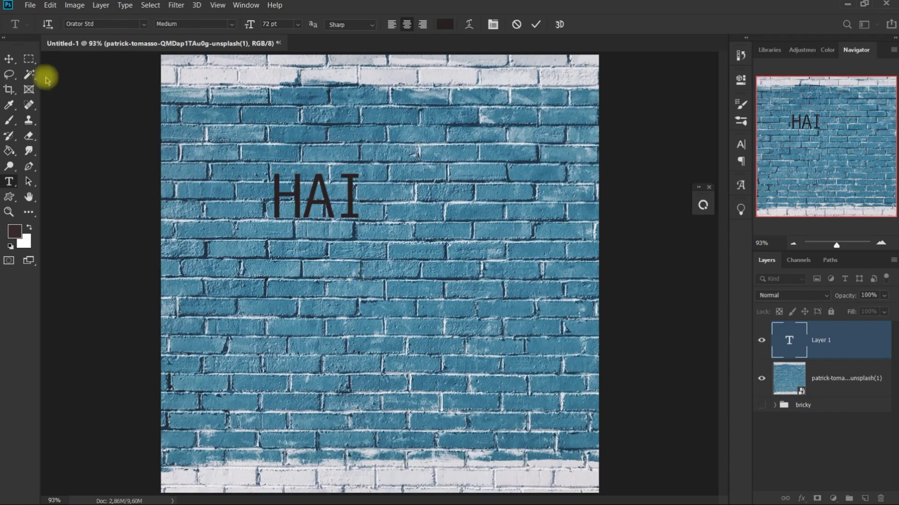
left_click(9, 58)
left_click_drag(326, 202, 391, 235)
Step: Create a new layer and add the horizontal text "BUJANK" in Orator Std Medium below the HAI text on the brick wall
left_click(866, 497)
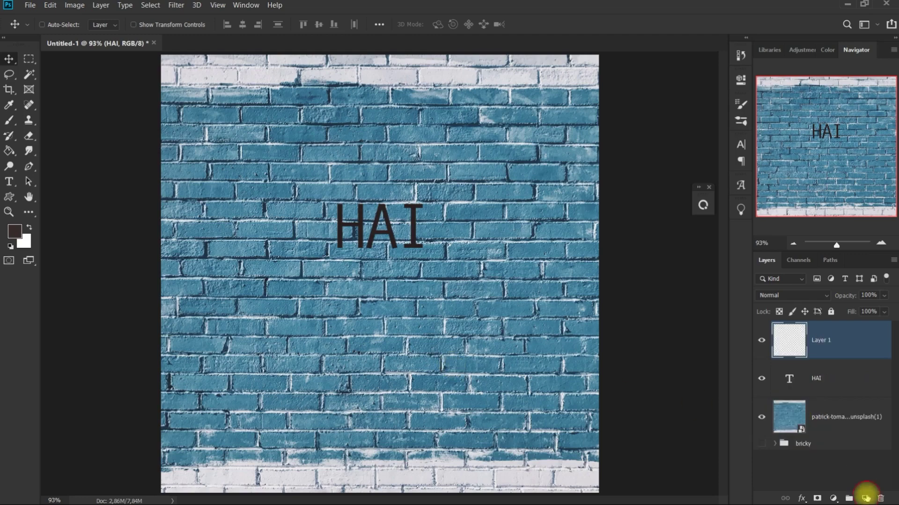
left_click(9, 181)
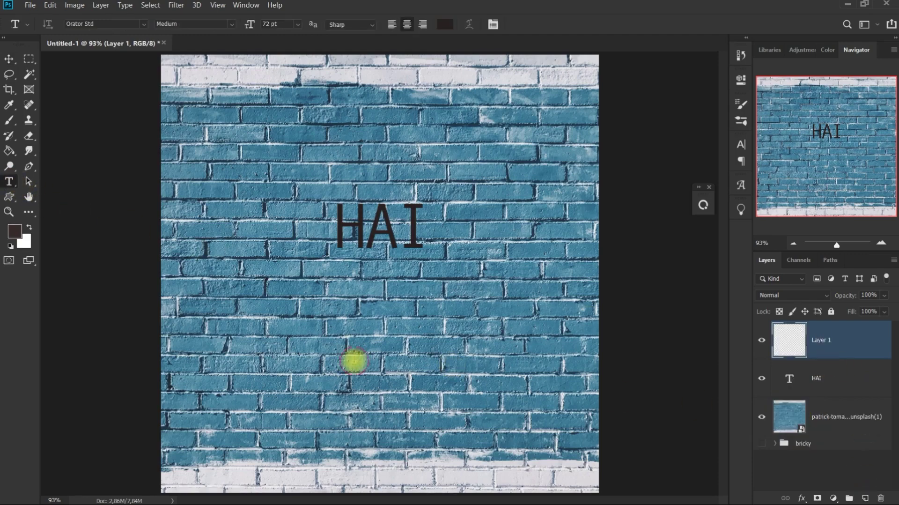
left_click(354, 361)
key("BackSpace")
type("BUJANK")
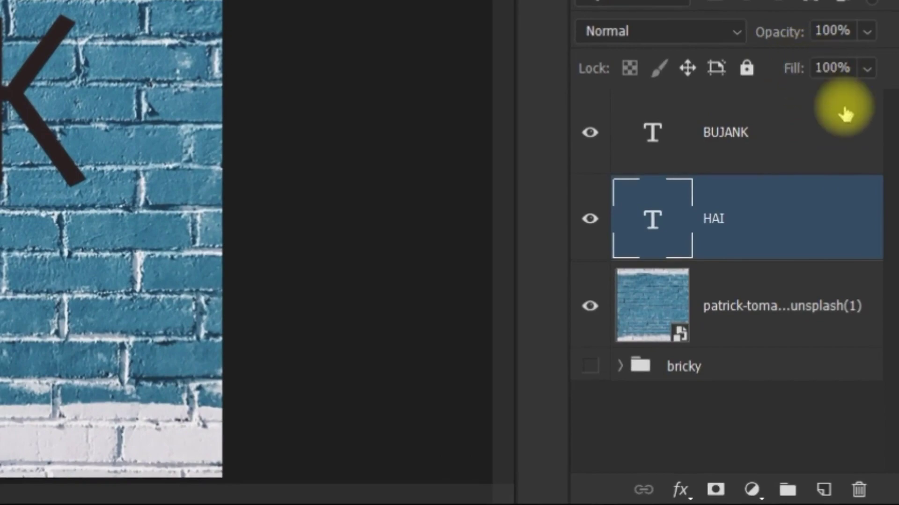
Step: Set the HAI text layer's fill to 0% and open its layer style settings
left_click_drag(805, 118, 805, 118)
left_click_drag(795, 79, 630, 70)
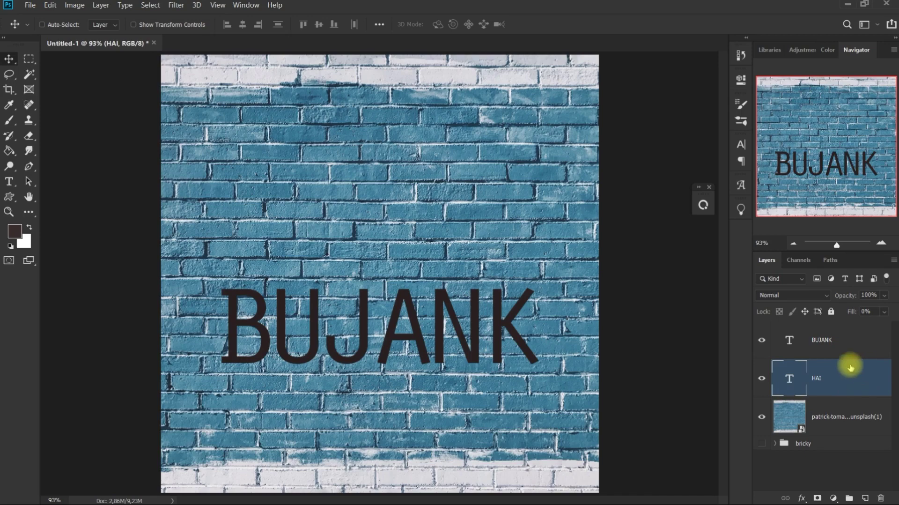
left_click(864, 383)
double_click(864, 382)
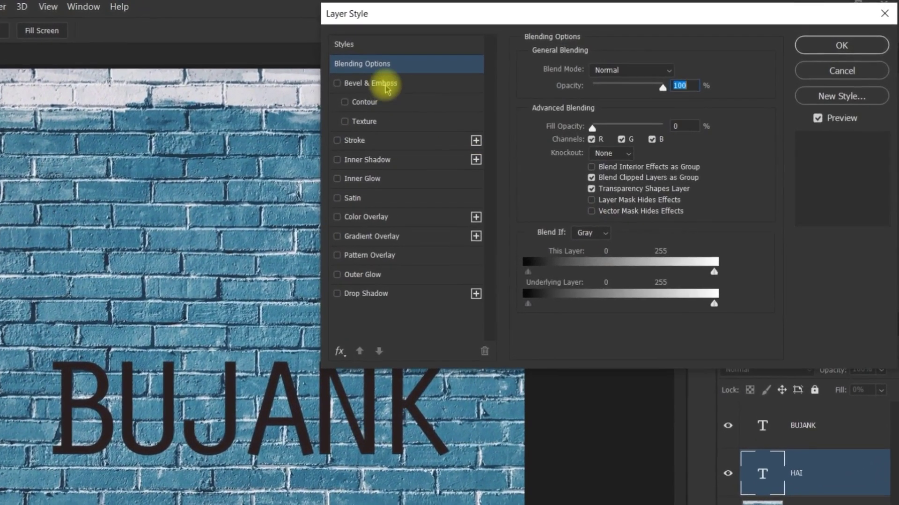
Step: Add Bevel & Emboss to HAI with the Emboss style, Smooth technique, 100% depth and 9 px size
left_click(406, 78)
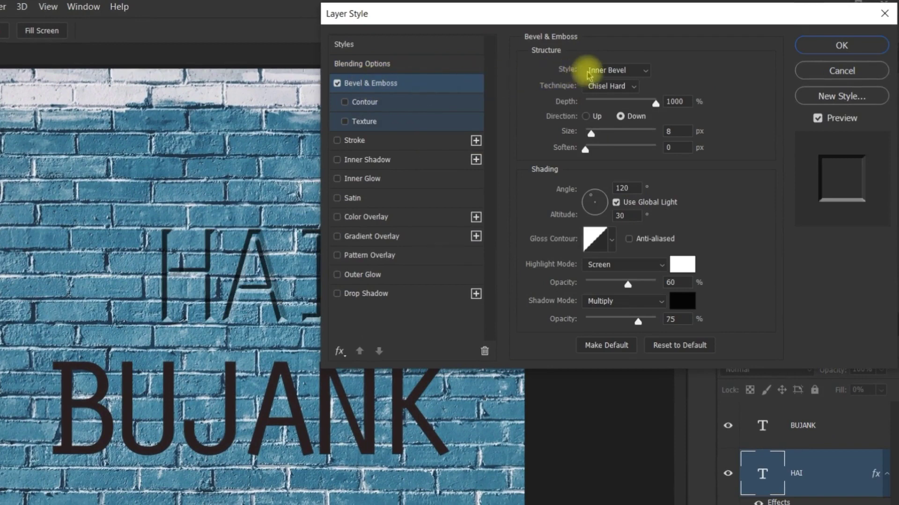
left_click(604, 71)
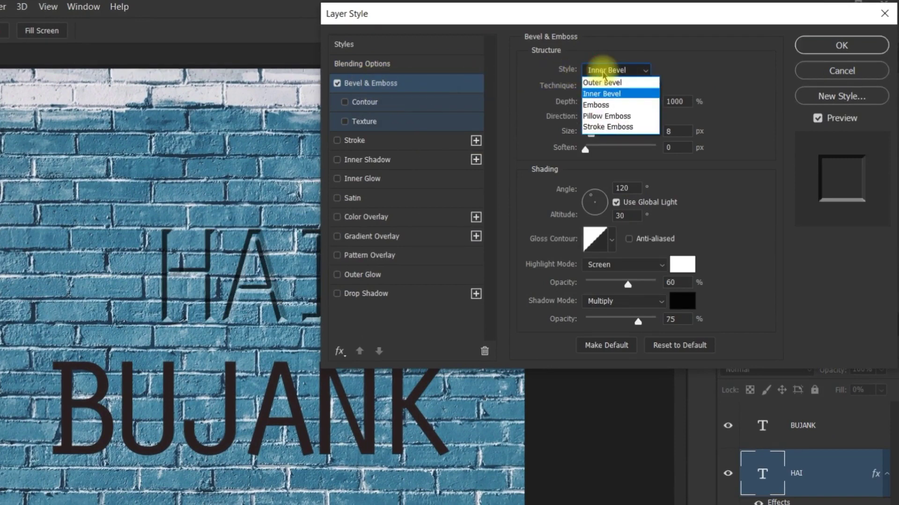
left_click(610, 106)
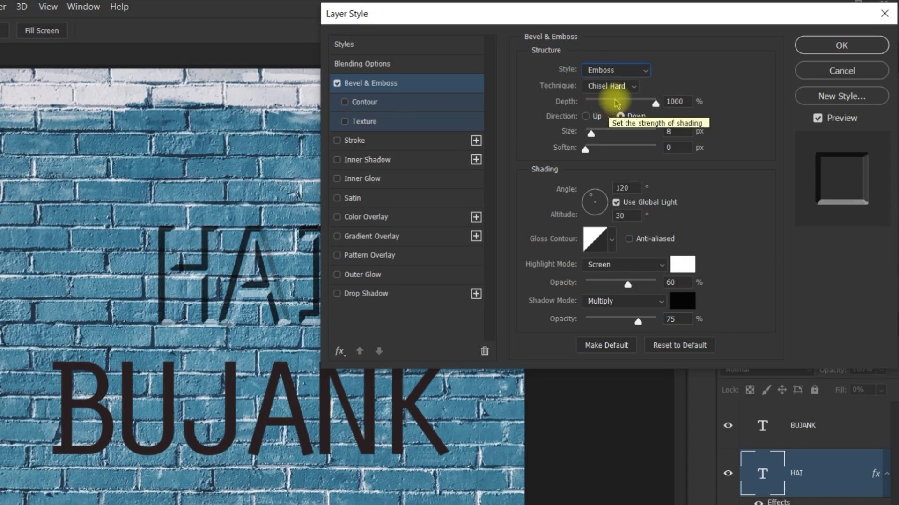
left_click(612, 86)
left_click(620, 99)
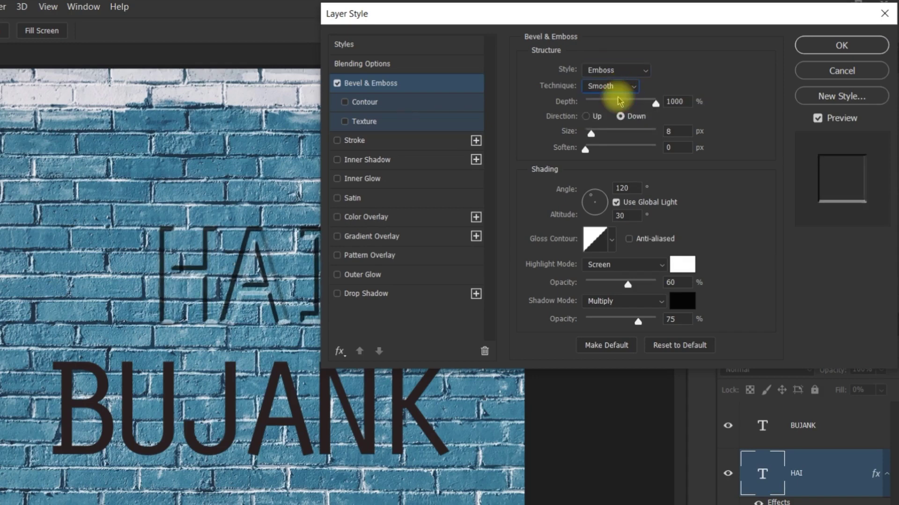
left_click(677, 102)
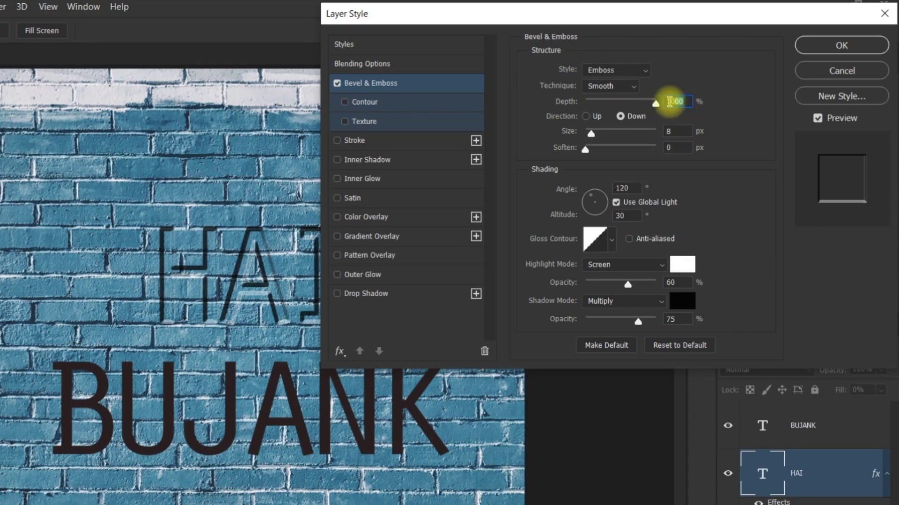
type("100")
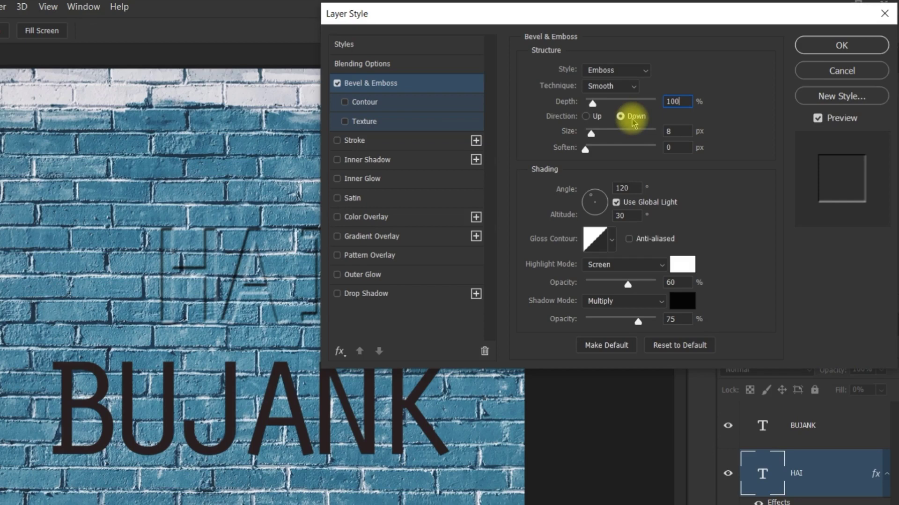
left_click(679, 132)
type("9")
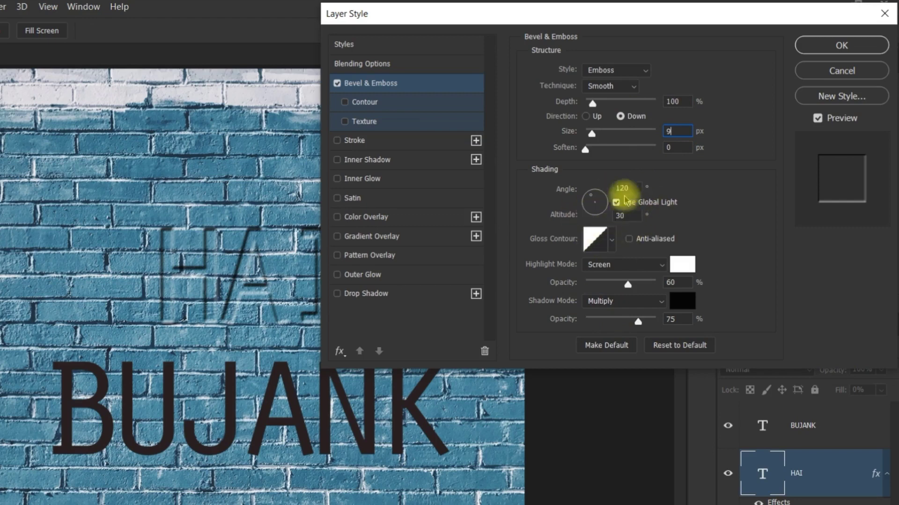
Step: Set the bevel's highlight mode to Linear Dodge (Add) at 25% opacity
left_click(611, 240)
left_click(613, 240)
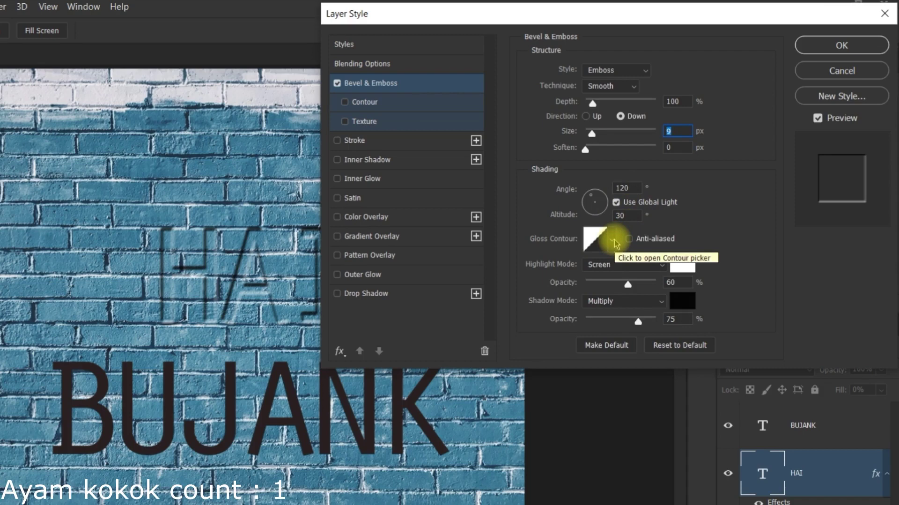
left_click(615, 268)
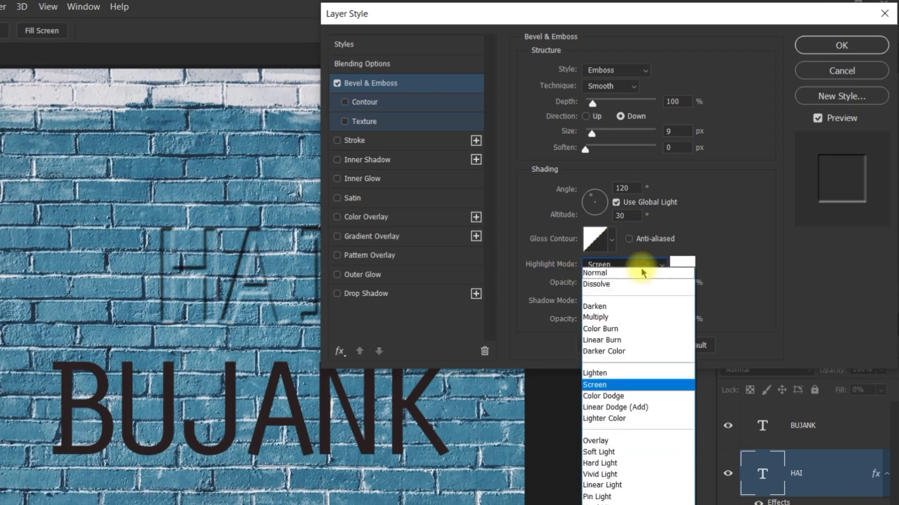
left_click(650, 407)
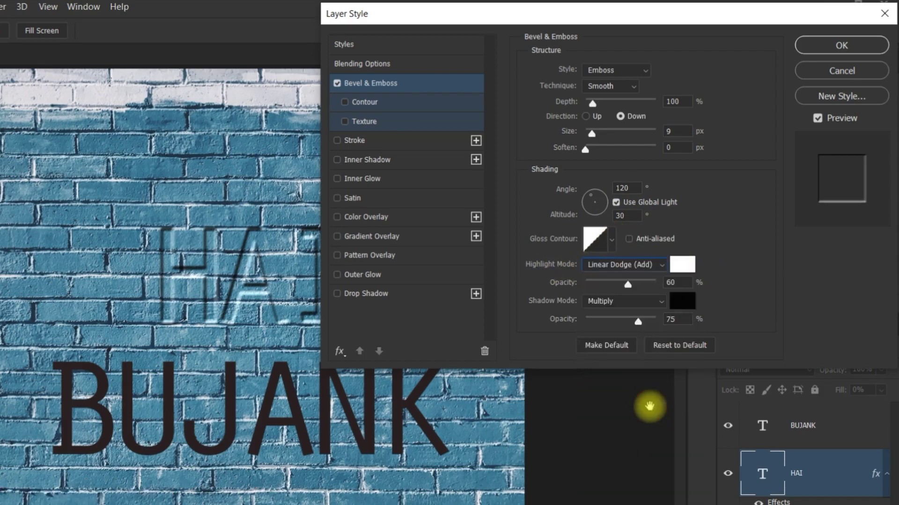
left_click(670, 283)
type("25")
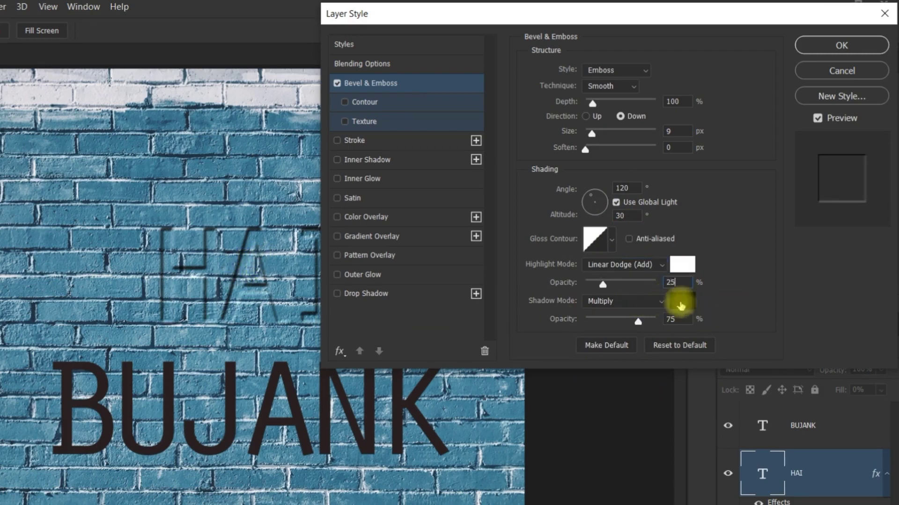
Step: Set the bevel's shadow mode to Linear Burn at 25% opacity
left_click(650, 309)
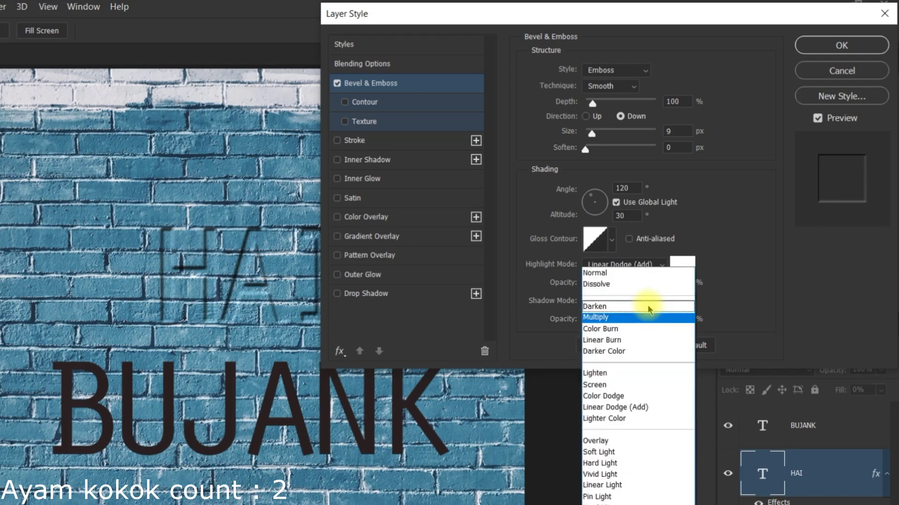
left_click(642, 340)
left_click_drag(665, 320, 730, 322)
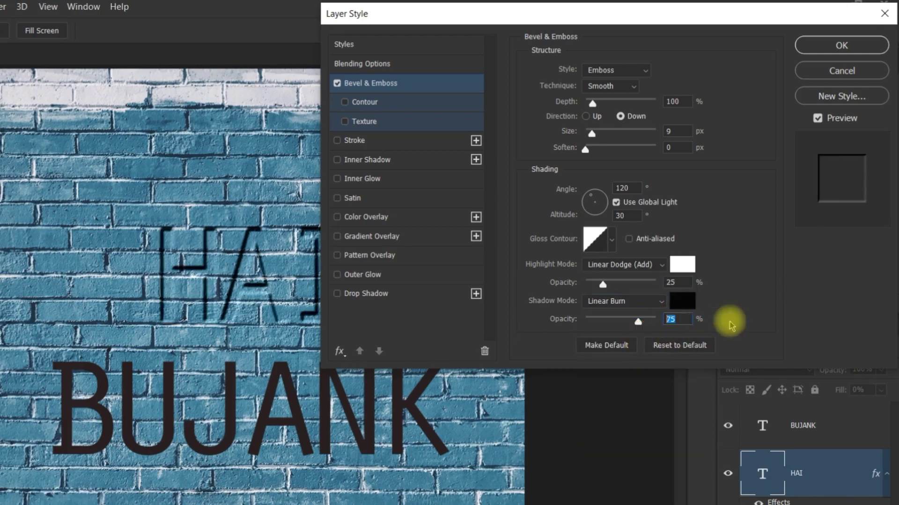
type("25")
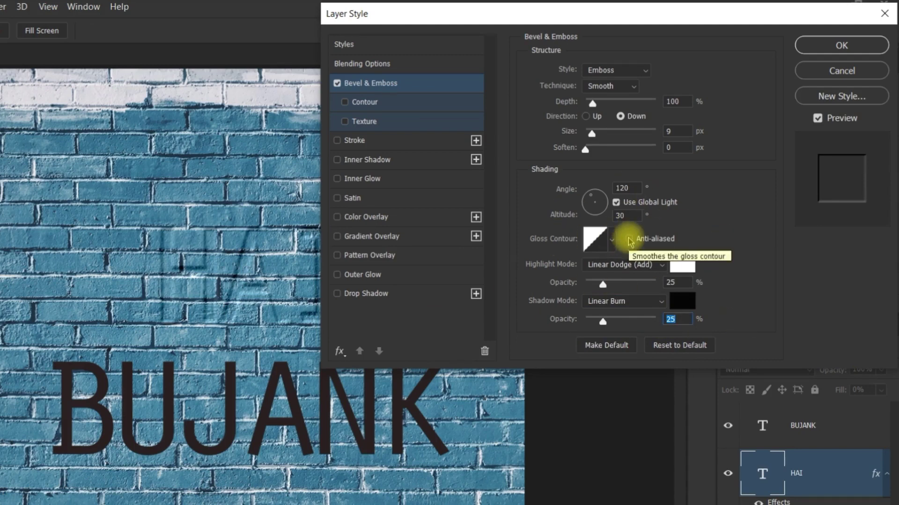
Step: Add an Inner Shadow in Color Burn mode at 51% opacity with 4 px distance and 18 px size
left_click(395, 161)
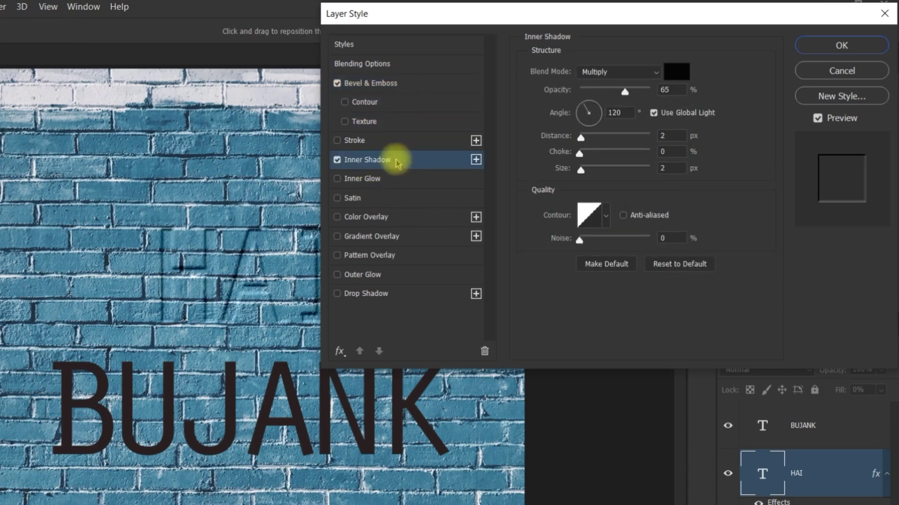
left_click(615, 72)
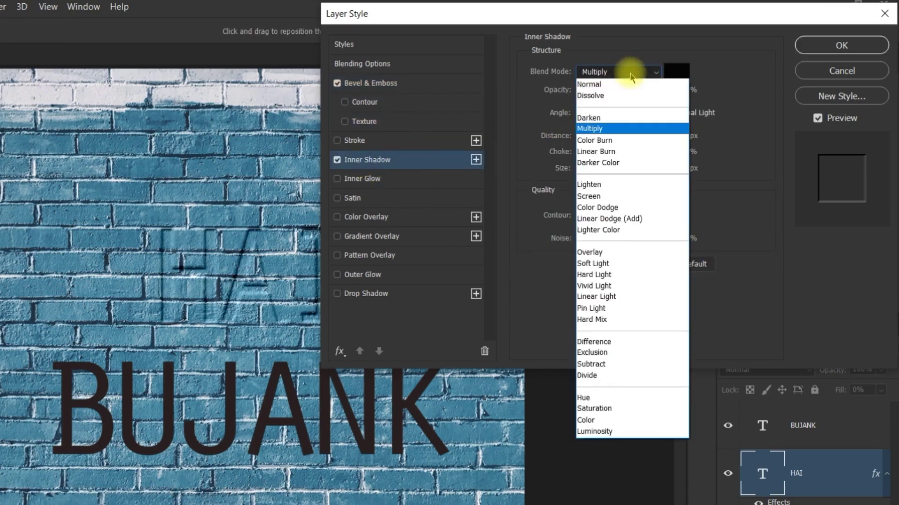
left_click(628, 139)
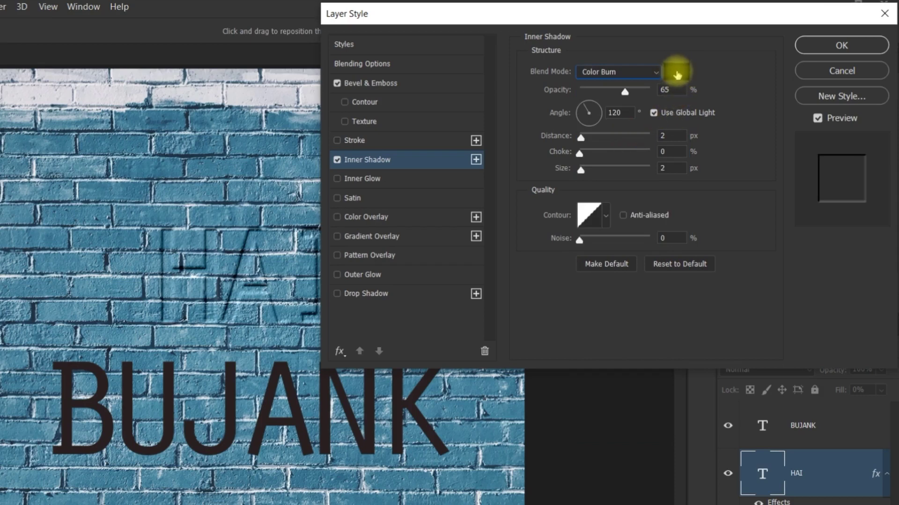
left_click(666, 89)
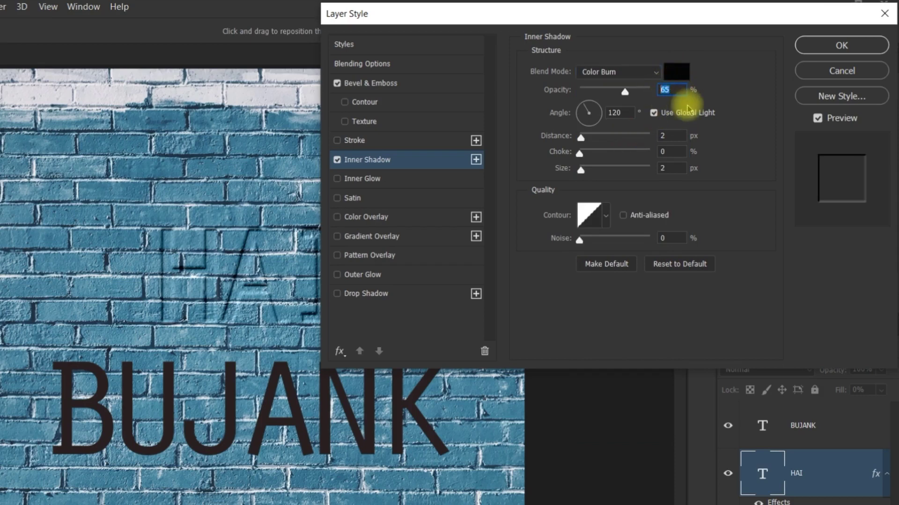
type("51")
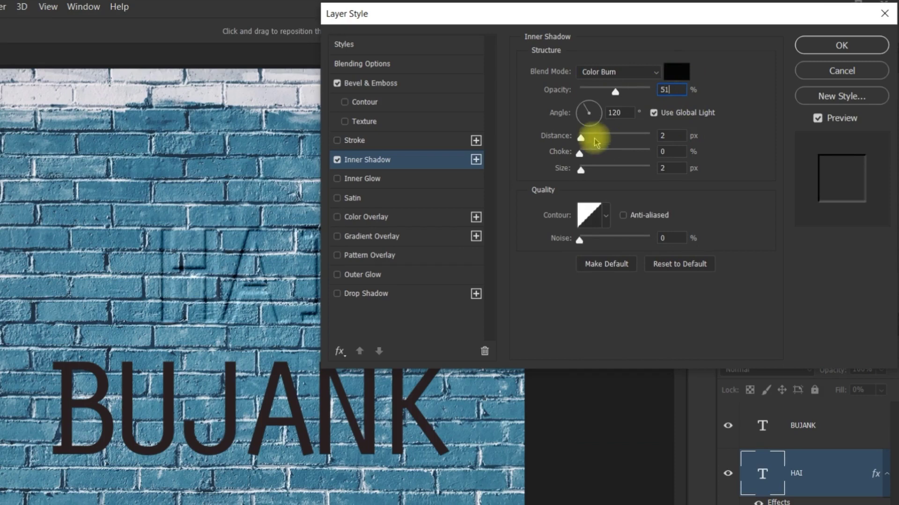
left_click(668, 135)
type("4")
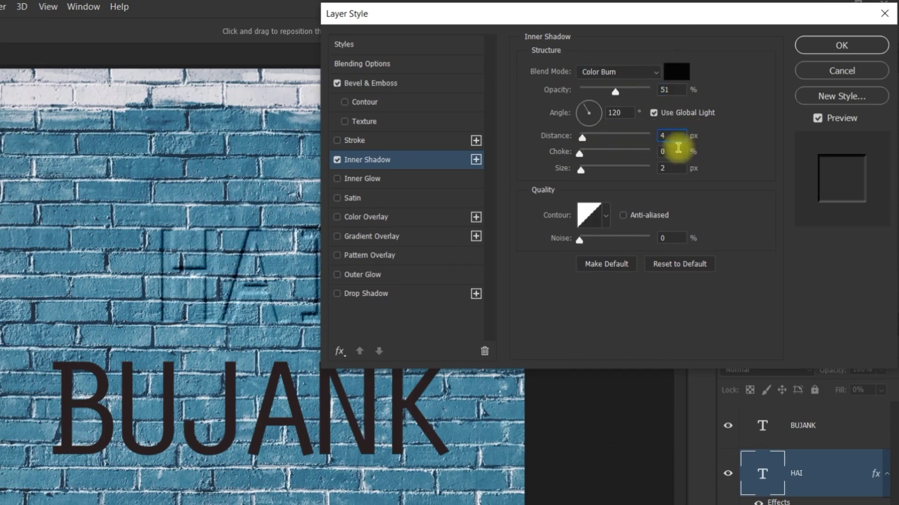
left_click(665, 167)
type("18")
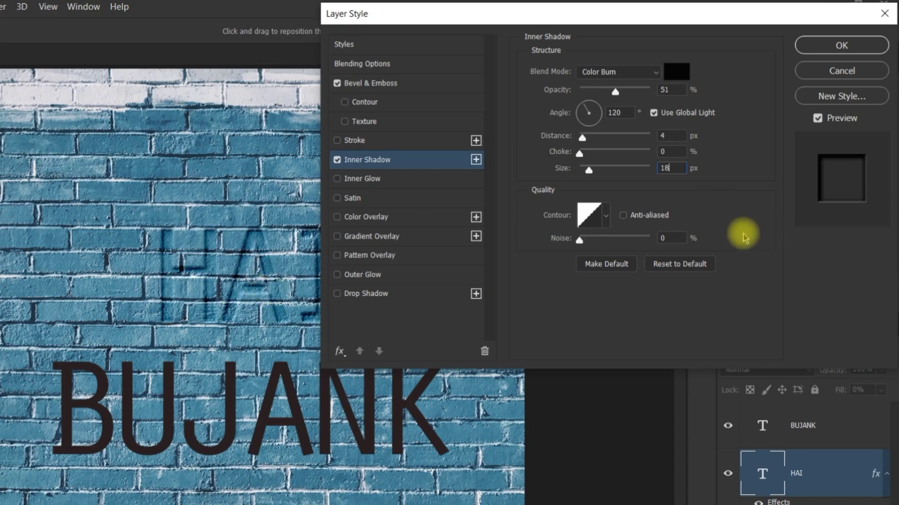
Step: Add a black Color Overlay in Color Burn mode at 10% opacity
left_click(370, 217)
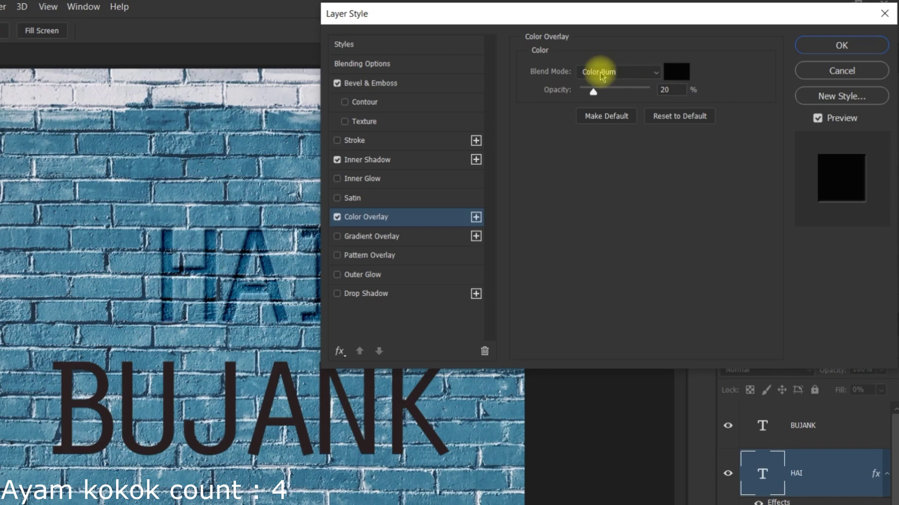
double_click(662, 90)
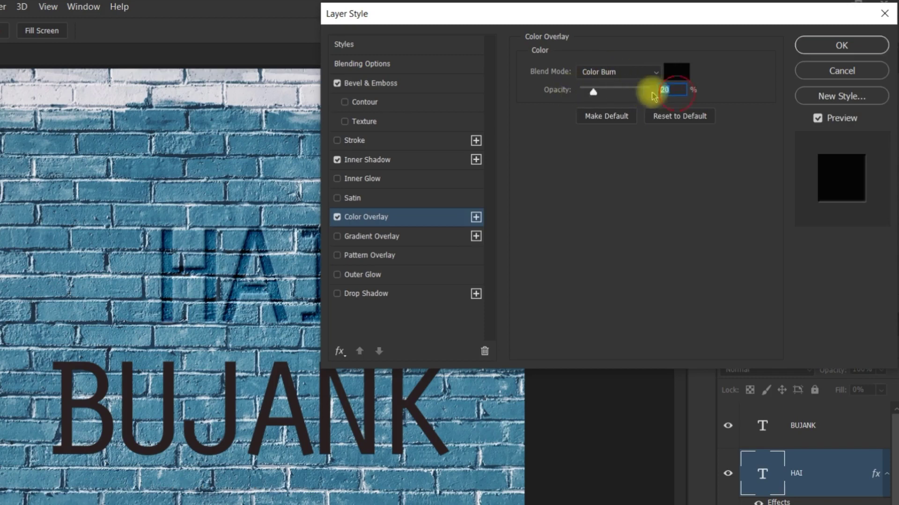
type("10")
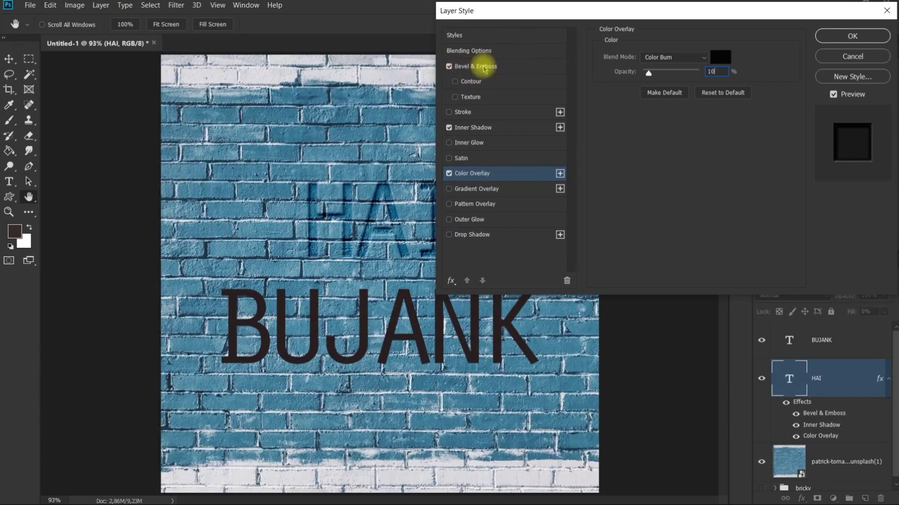
Step: Compare HAI with Bevel & Emboss, Inner Shadow and Color Overlay each switched off and on again, and apply the layer style
left_click(485, 68)
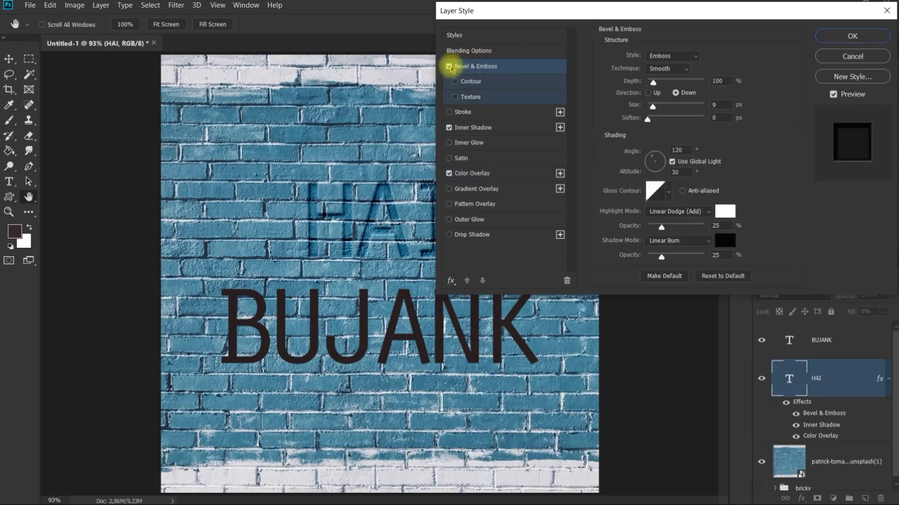
left_click(450, 67)
left_click(450, 66)
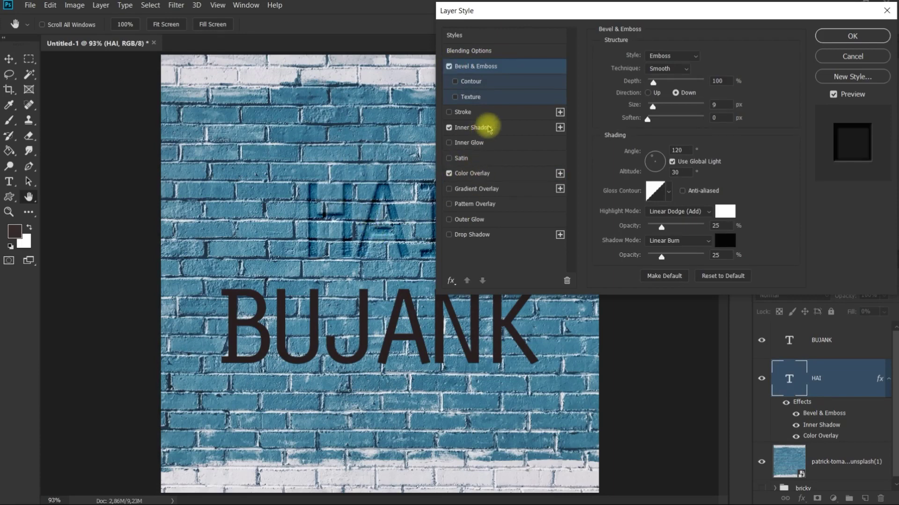
left_click(460, 126)
left_click(450, 127)
left_click(449, 127)
left_click(472, 174)
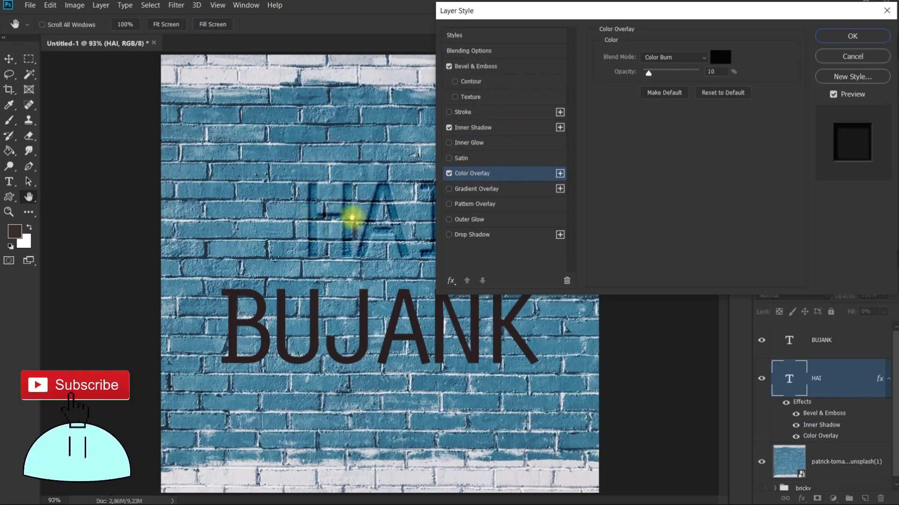
left_click(450, 174)
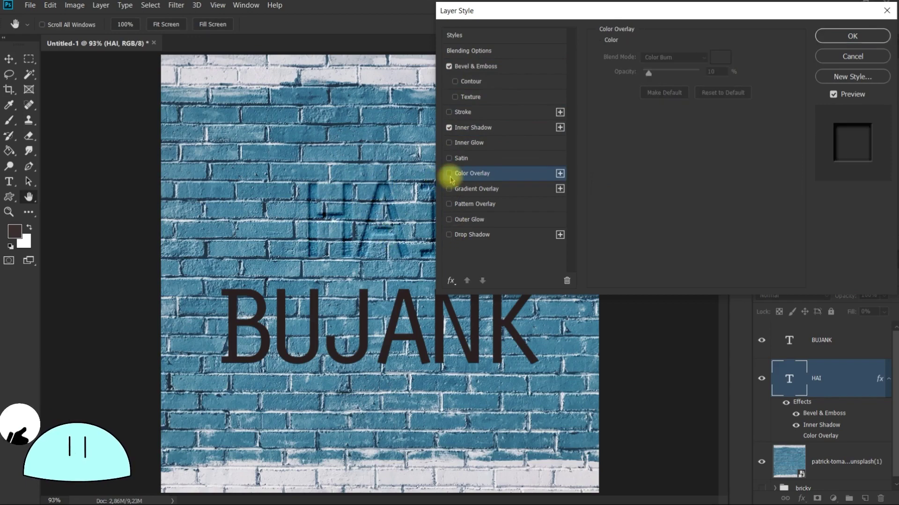
left_click(450, 173)
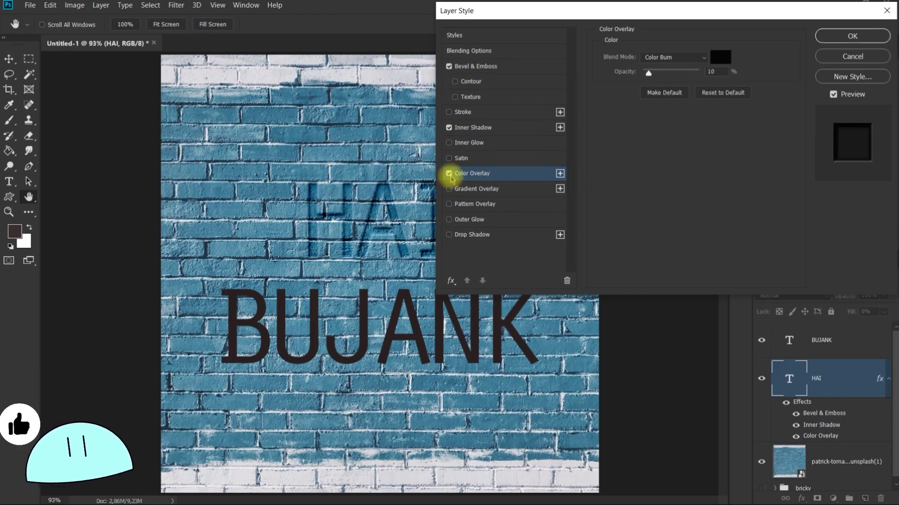
left_click(863, 37)
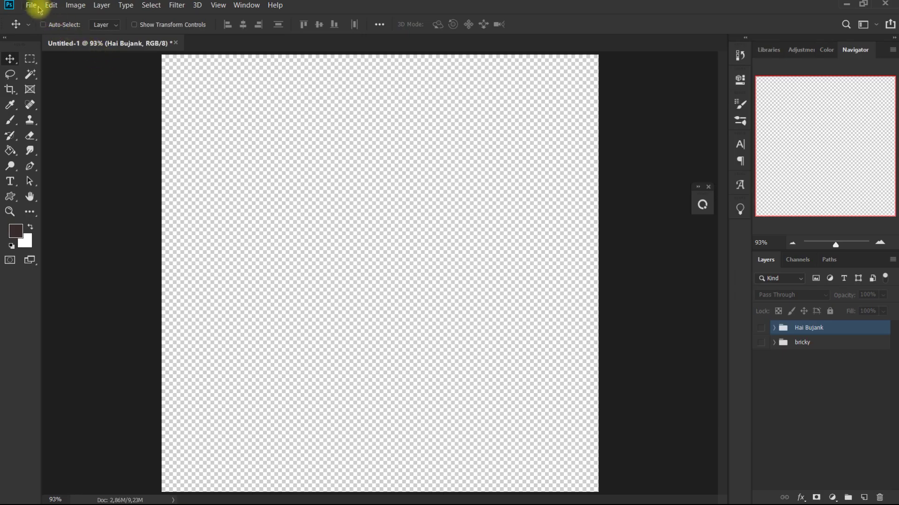
Step: Open the png logo image from the Channel Youtube Gabar folder on drive D
left_click(33, 6)
left_click(56, 27)
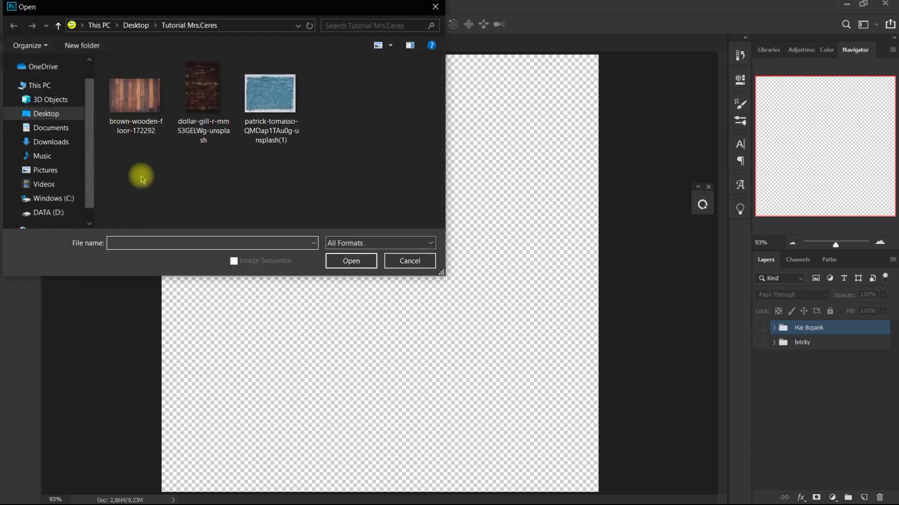
scroll(90, 201, "down", 1)
left_click(66, 194)
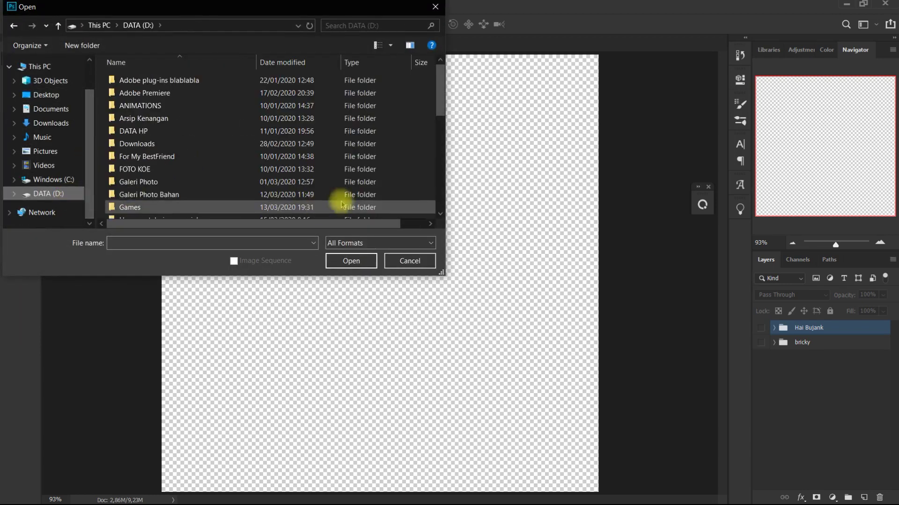
scroll(274, 157, "down", 2)
double_click(182, 173)
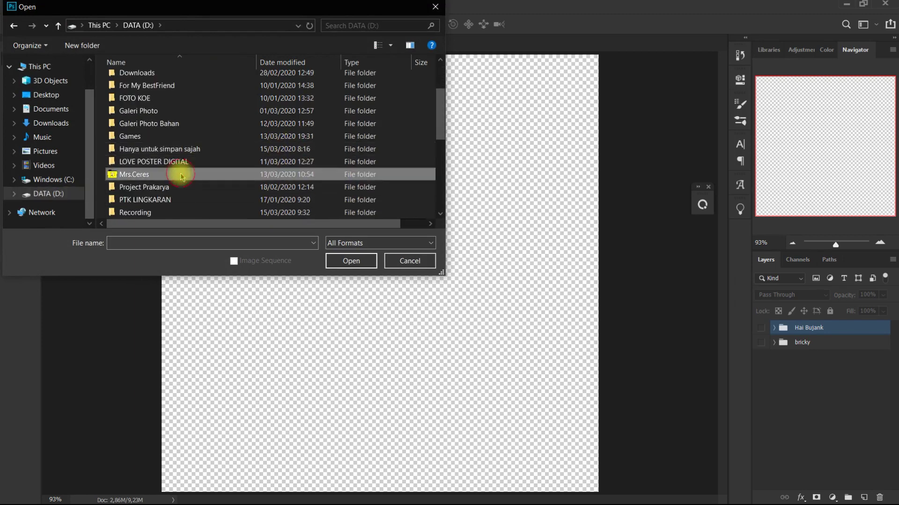
double_click(195, 116)
scroll(196, 120, "down", 3)
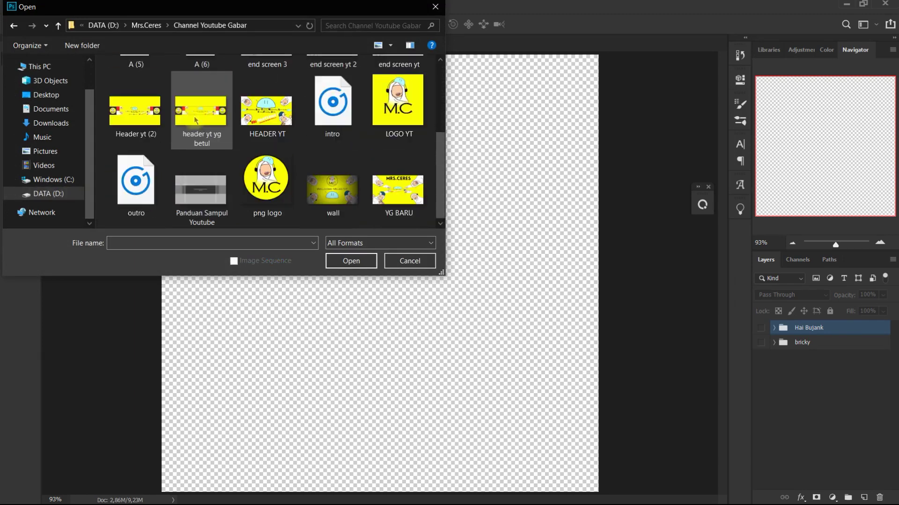
left_click(266, 183)
left_click(352, 273)
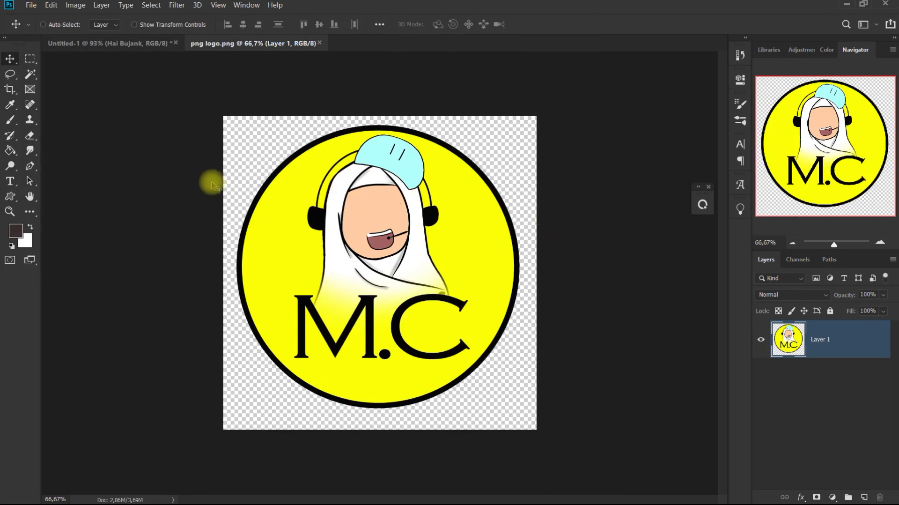
Step: Convert the logo to pure black and white with a Threshold adjustment at level 194
left_click(80, 6)
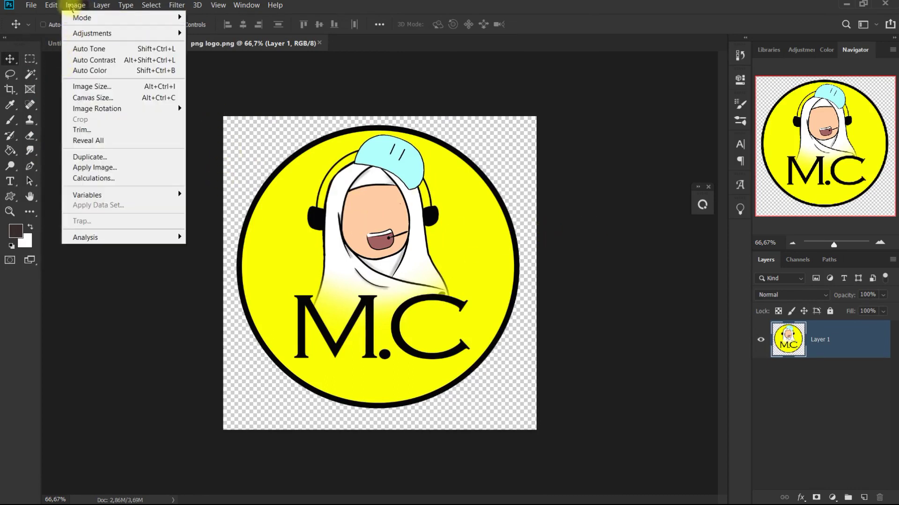
mouse_move(108, 34)
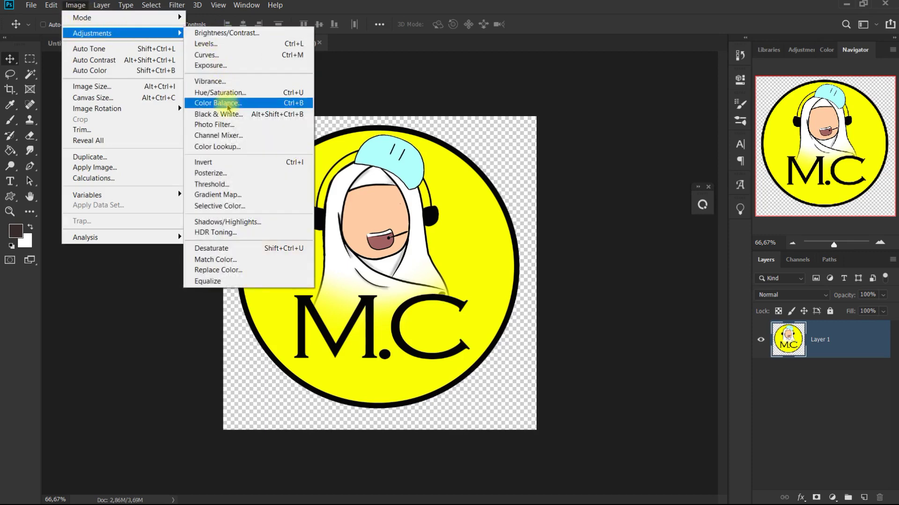
left_click(237, 184)
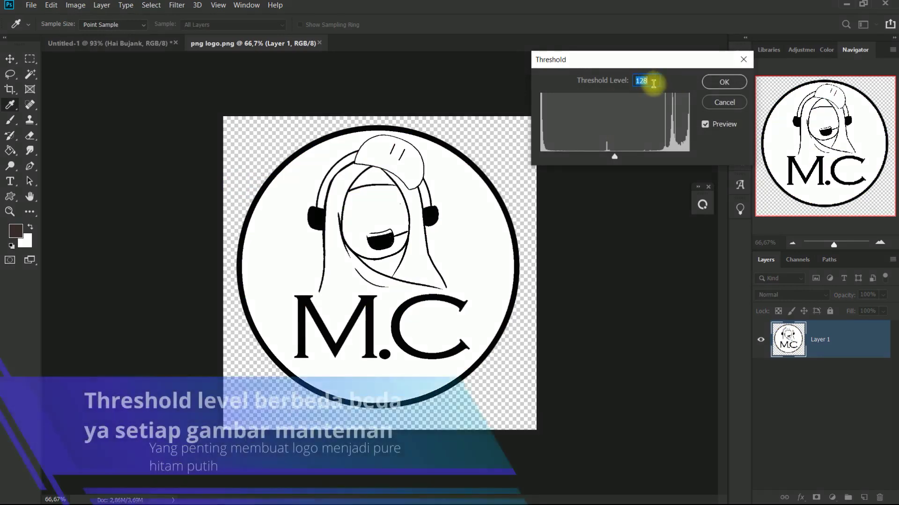
key("BackSpace")
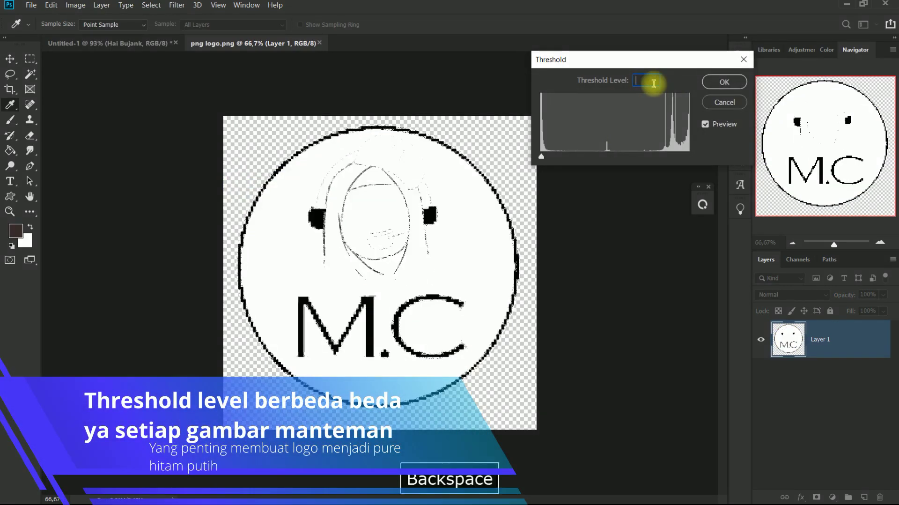
type("194")
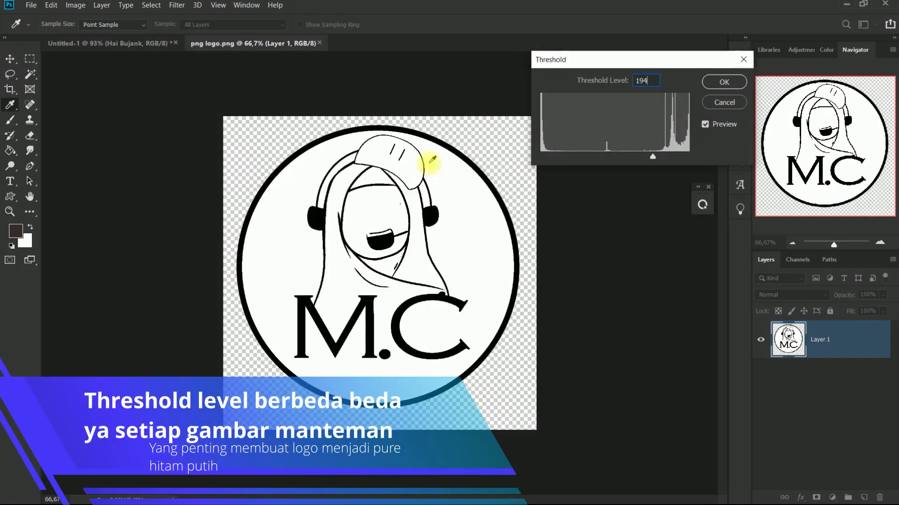
left_click(724, 83)
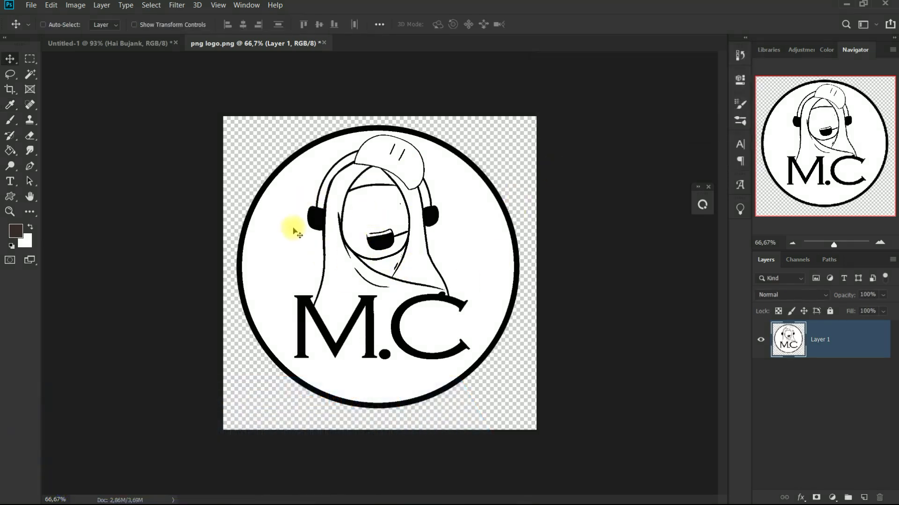
Step: Select the logo's large white background area inside the circle with the Magic Wand and delete it
left_click(31, 75)
left_click(86, 85)
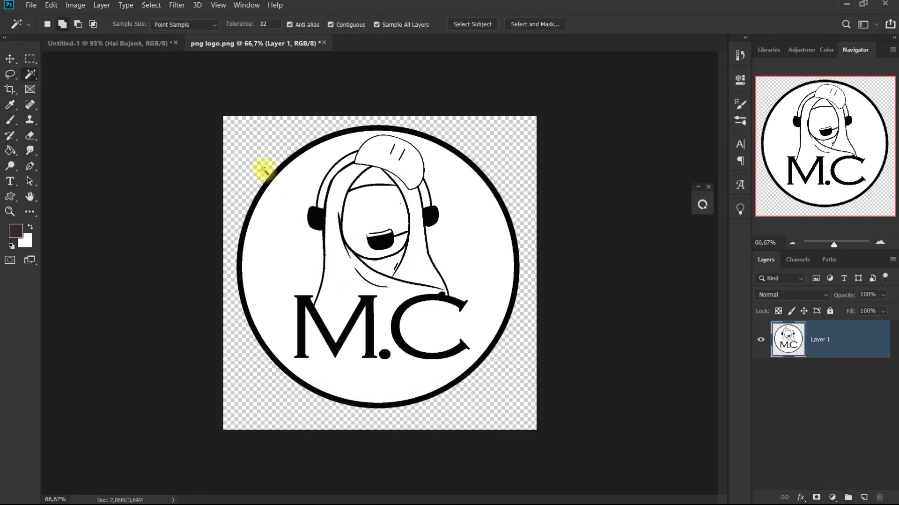
left_click(283, 240)
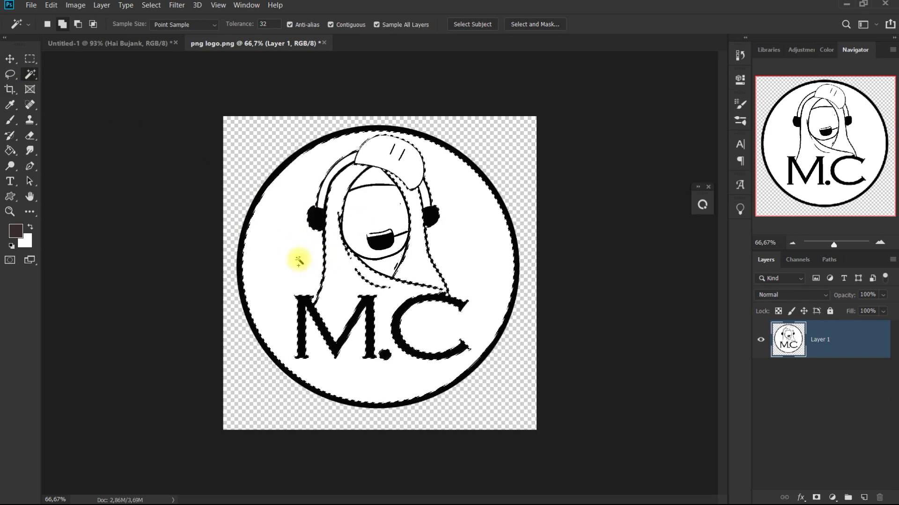
key("Delete")
Step: Add the remaining white areas of the face, headscarf and cap to the selection, delete them and deselect
left_click(375, 210)
left_click(371, 181)
left_click(381, 145)
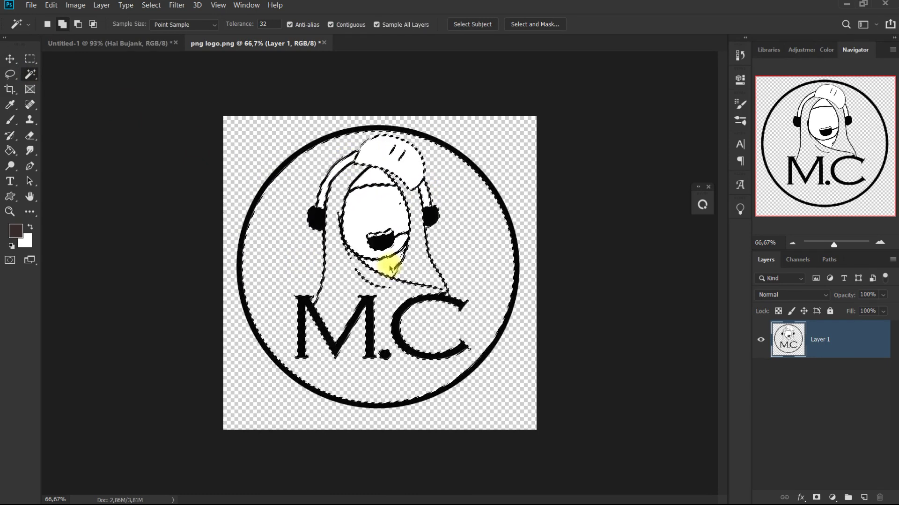
key("Delete")
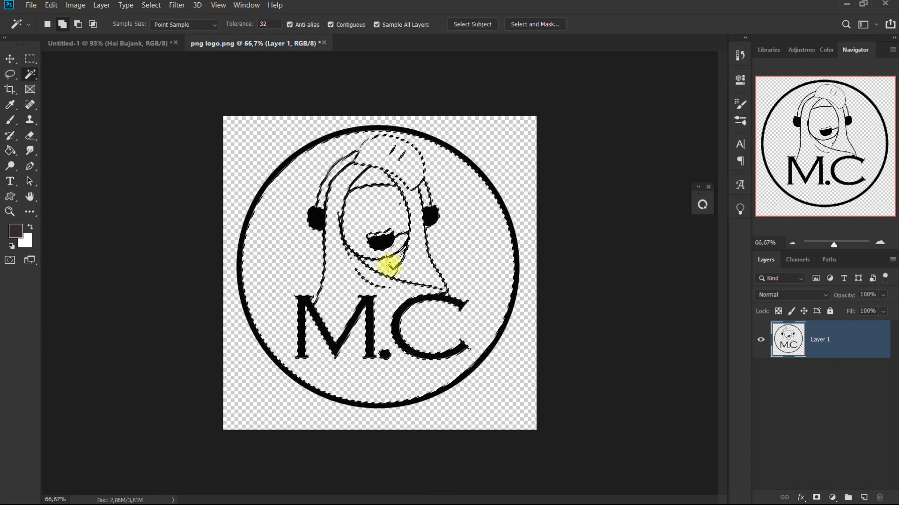
key("ctrl+d")
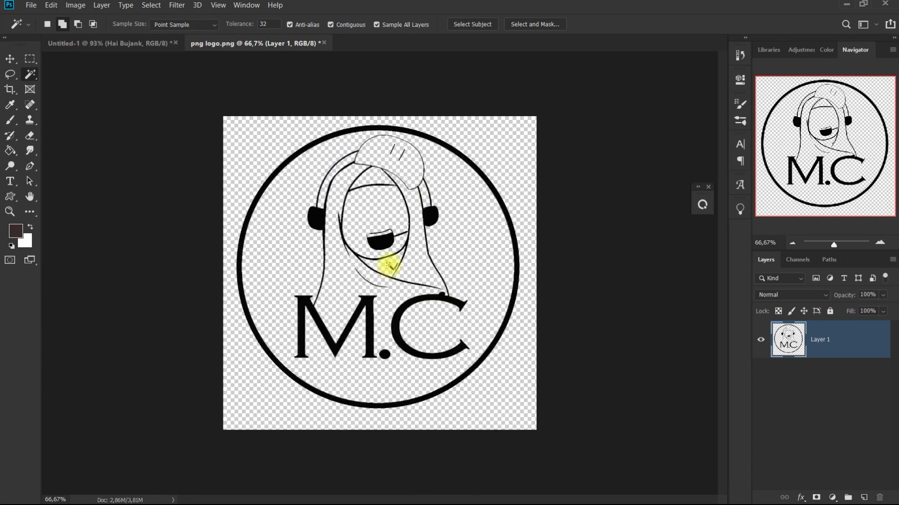
Step: Move the black logo line art into the Untitled-1 document and position it centred over the wooden floor with Free Transform
key("v")
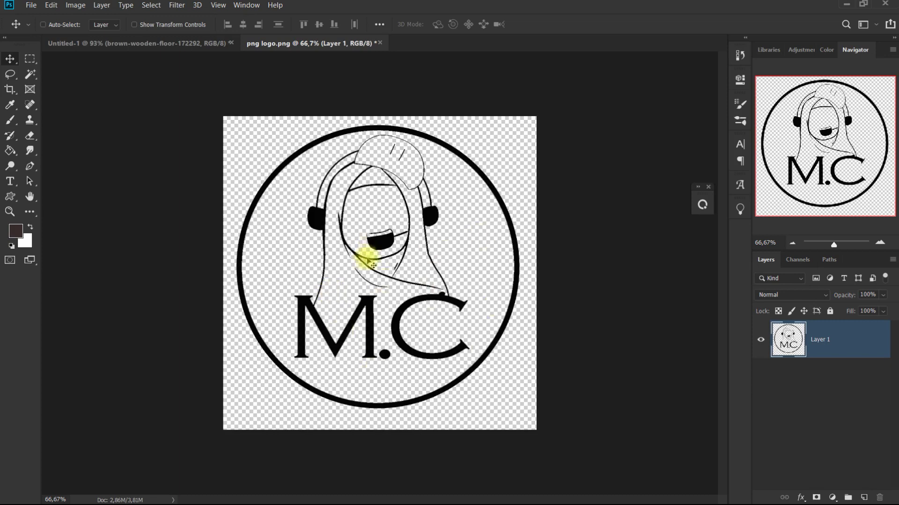
mouse_move(381, 244)
left_mouse_down()
mouse_move(377, 220)
mouse_move(372, 237)
mouse_move(165, 43)
mouse_move(351, 226)
mouse_move(357, 195)
mouse_move(375, 213)
mouse_move(369, 235)
mouse_move(387, 243)
left_mouse_up()
key("ctrl+t")
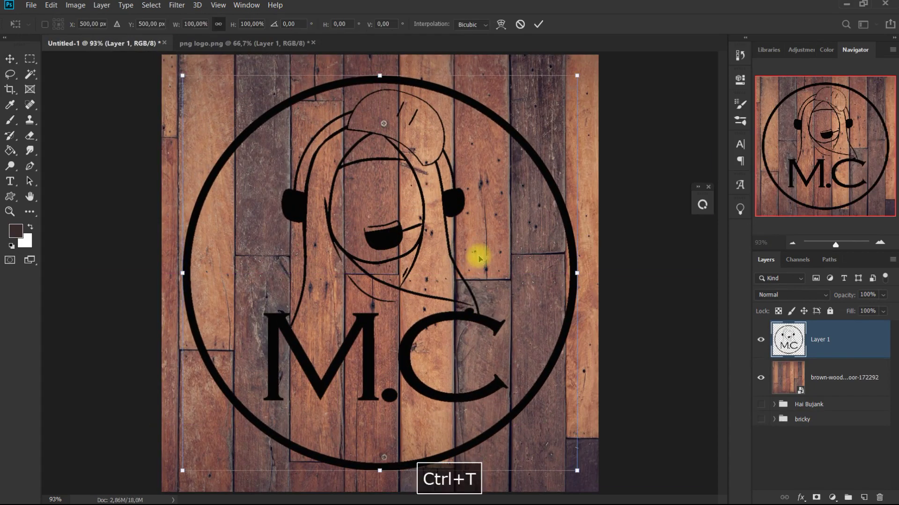
left_click_drag(377, 253, 380, 253)
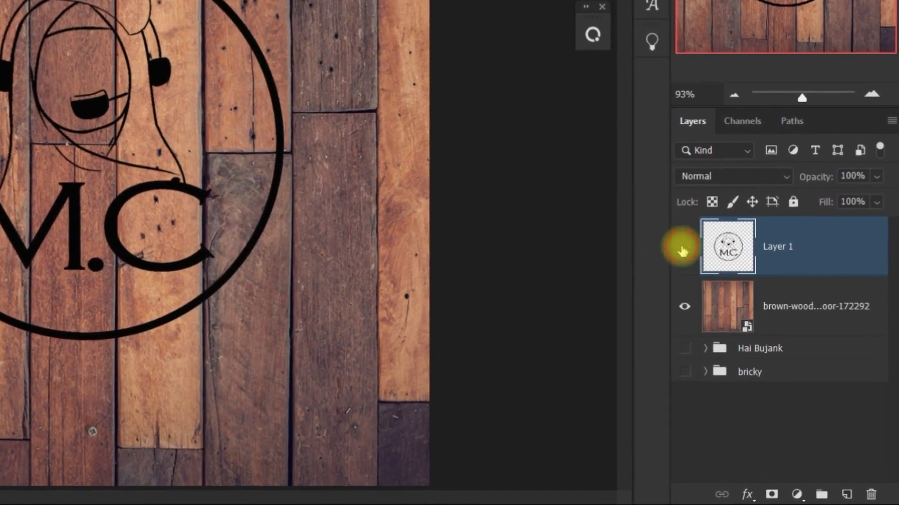
Step: Load the logo outline of Layer 1 as a selection and copy that area of the wooden floor layer to a new layer
left_click(734, 307)
left_click(734, 308)
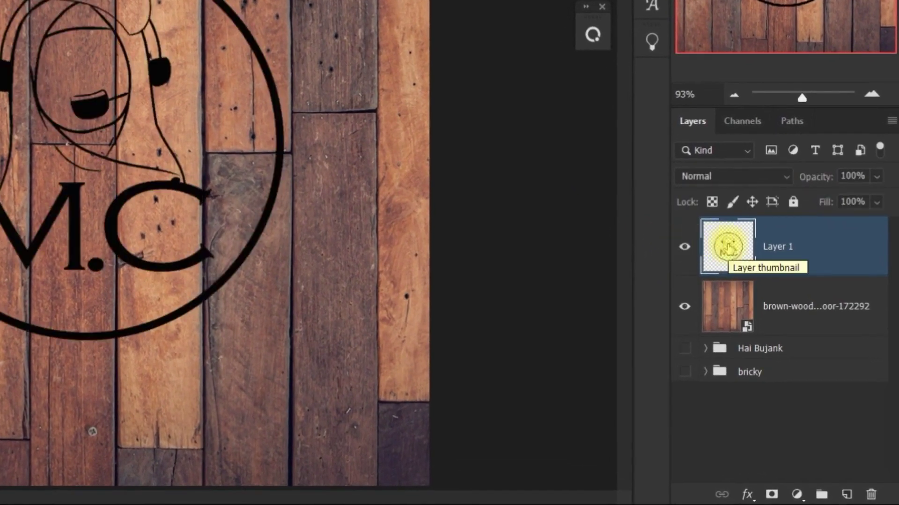
key("ctrl")
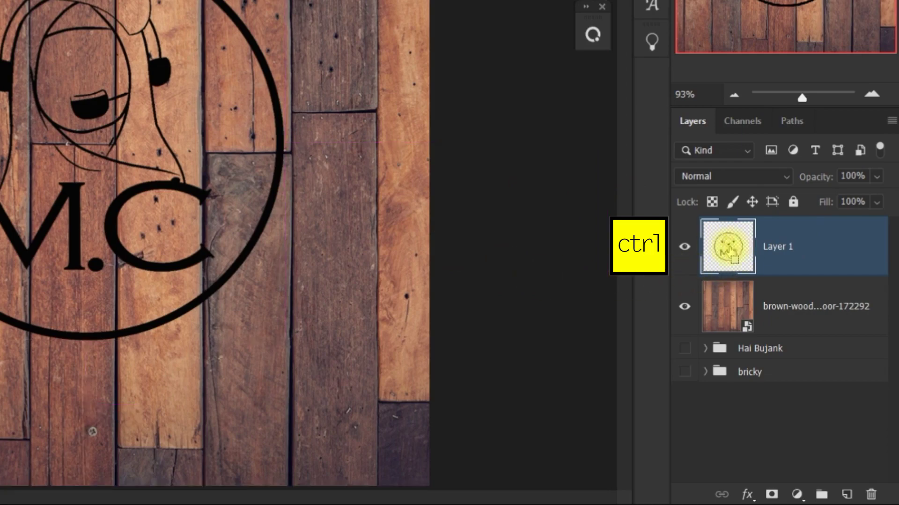
left_click(730, 250, "ctrl")
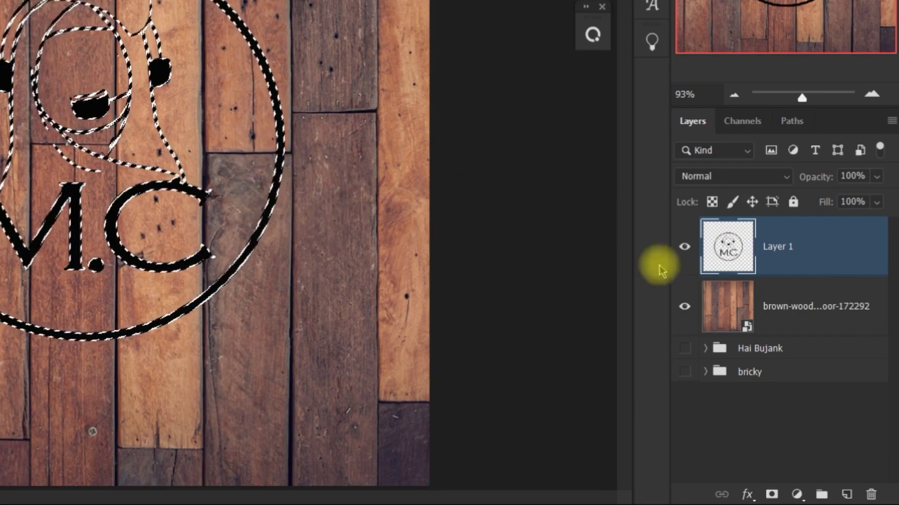
left_click(779, 315)
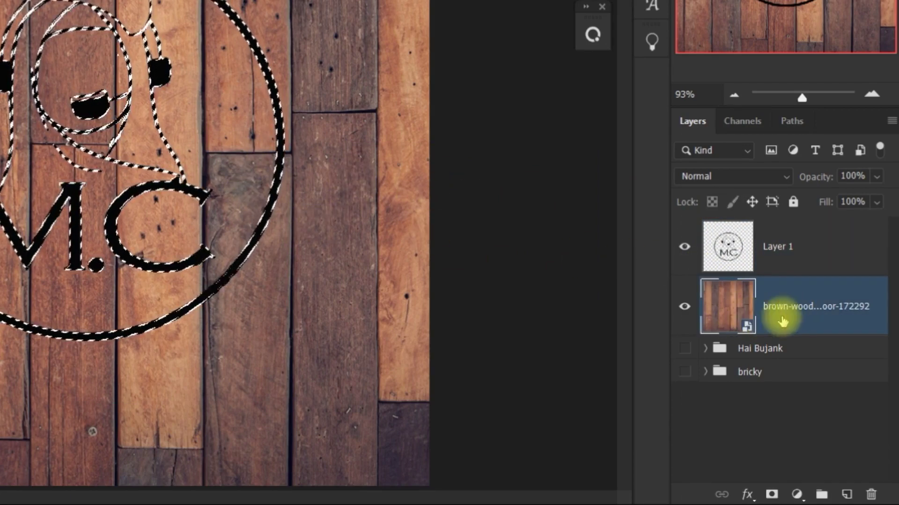
key("ctrl+j")
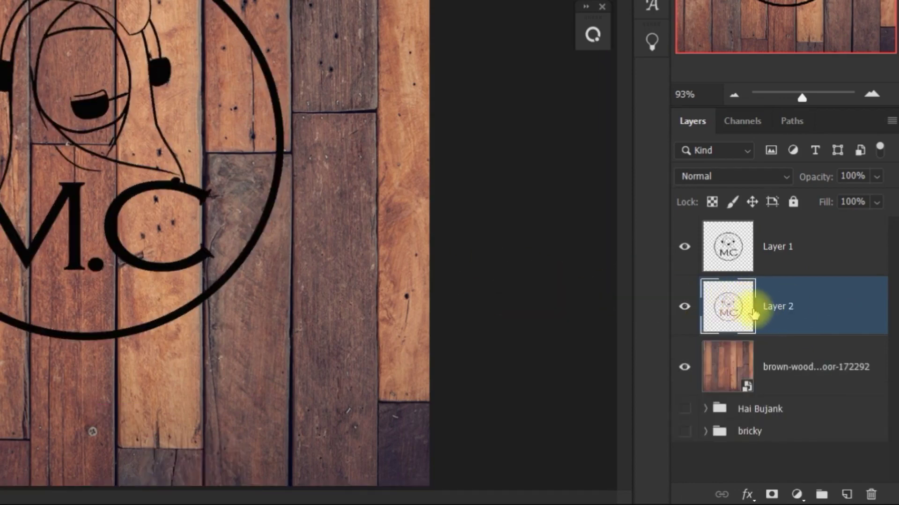
Step: Hide Layer 1 and check the wood-textured logo on its own by switching the wooden floor layer off and on again
left_click(684, 247)
left_click(685, 367)
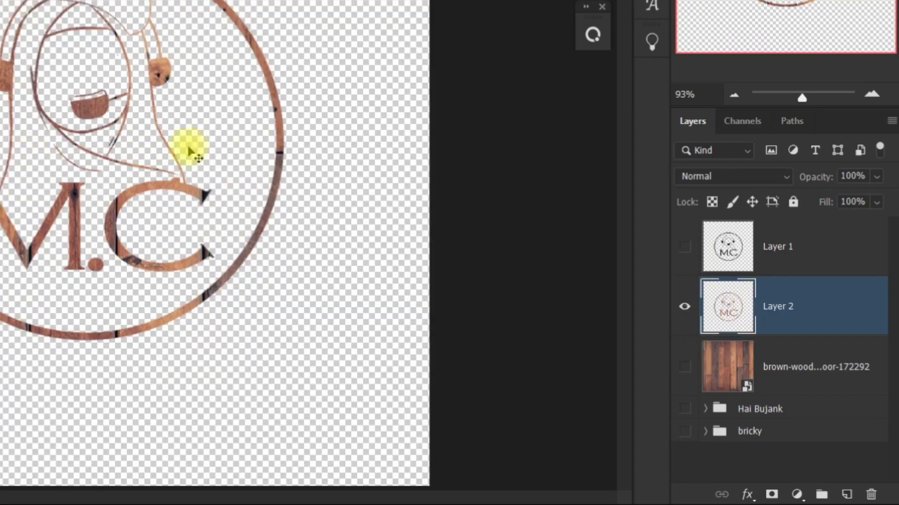
left_click(684, 367)
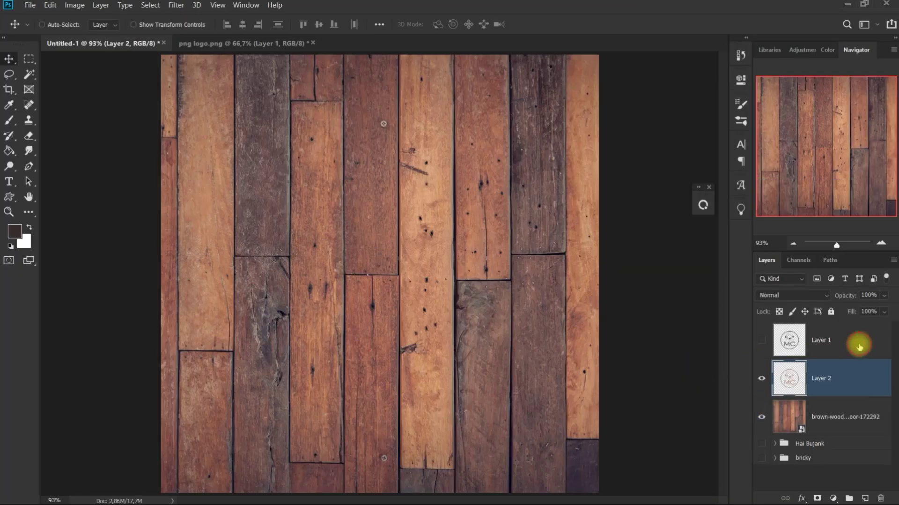
Step: Delete Layer 1 with the black logo
left_click(859, 346)
left_click(761, 341)
left_click(760, 341)
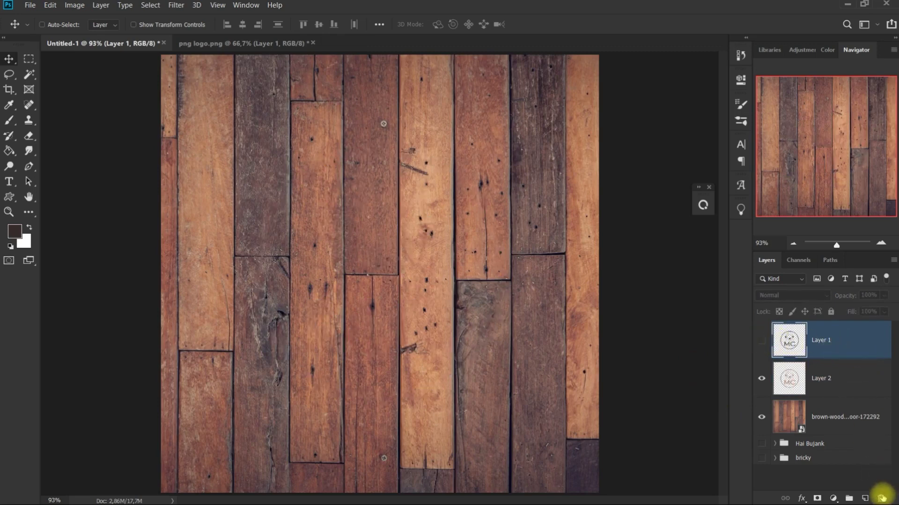
left_click(882, 496)
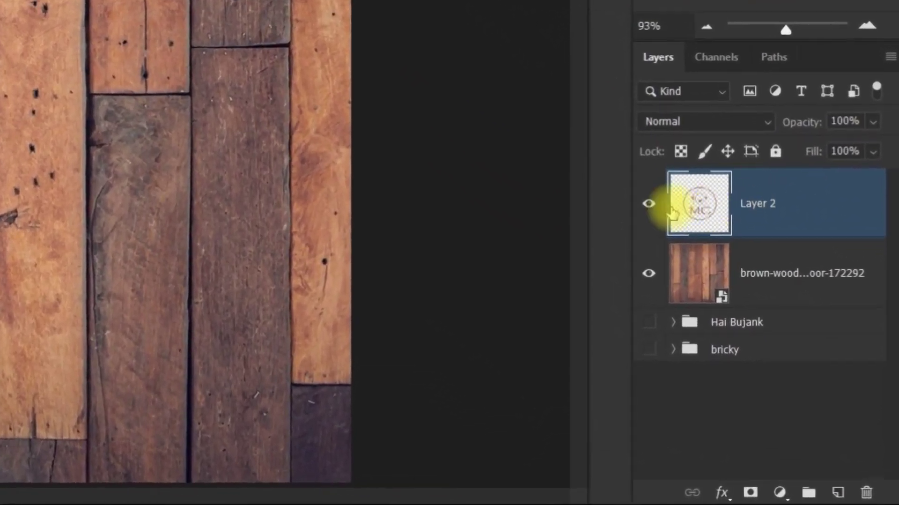
Step: Add a Bevel & Emboss effect to Layer 2 in the Inner Bevel style
left_click(762, 340)
left_click(610, 165)
double_click(819, 171)
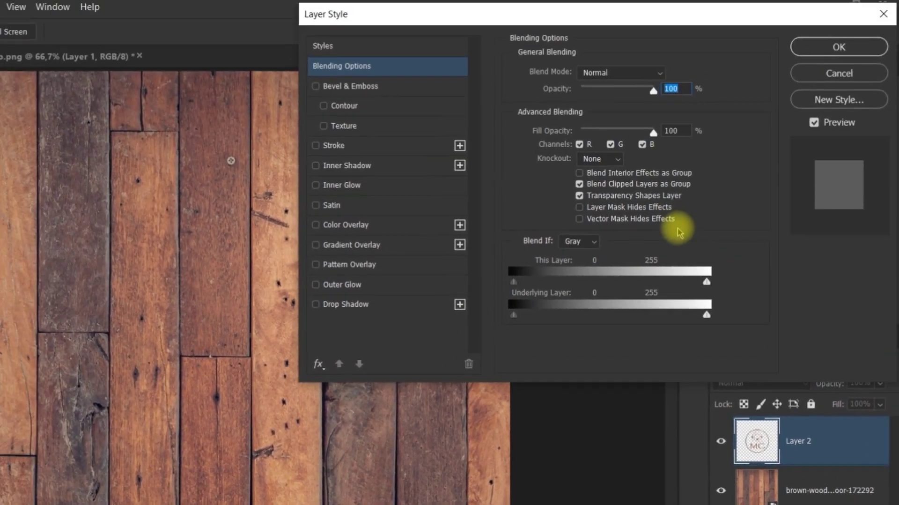
left_click(374, 87)
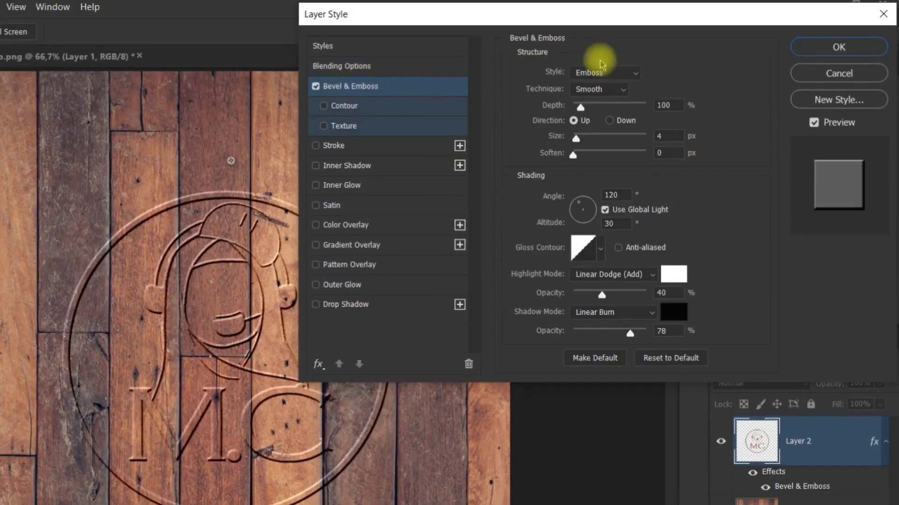
left_click(632, 73)
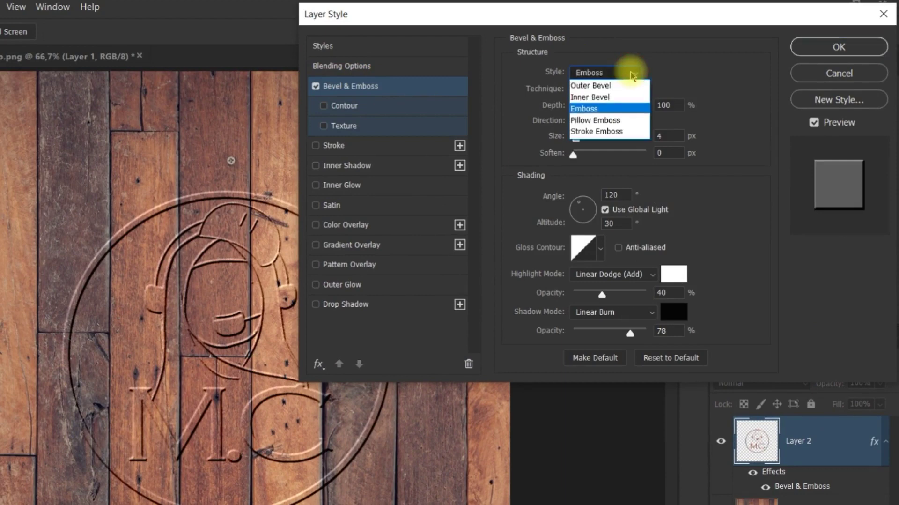
left_click(613, 99)
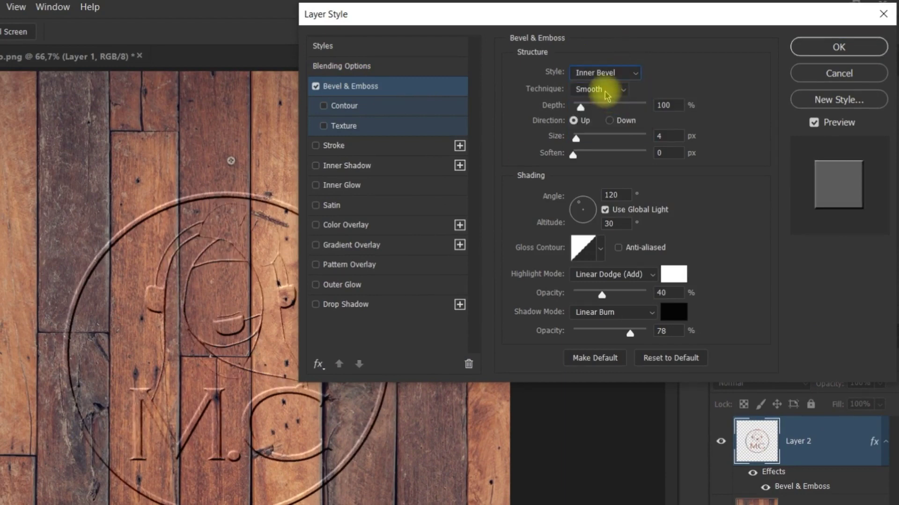
Step: Set the bevel's technique to Chisel Hard and its depth to 1000%
left_click(607, 94)
left_click(607, 114)
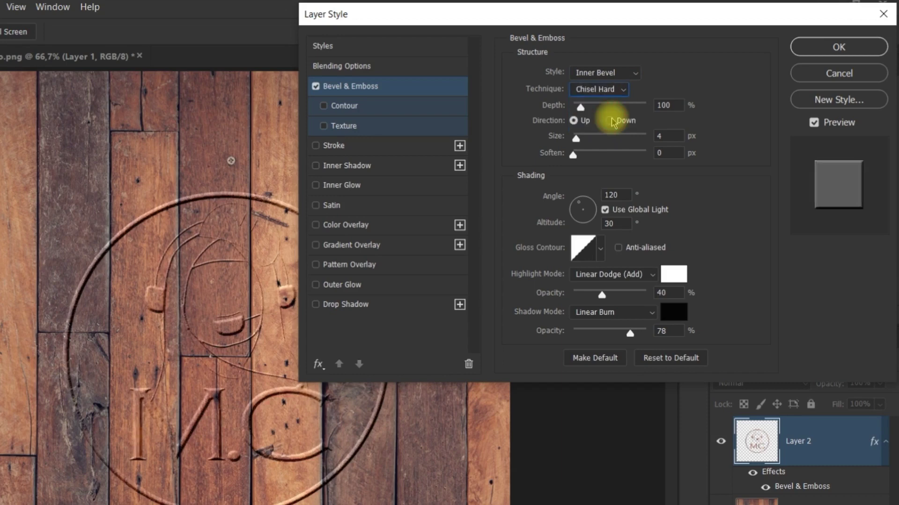
left_click(665, 105)
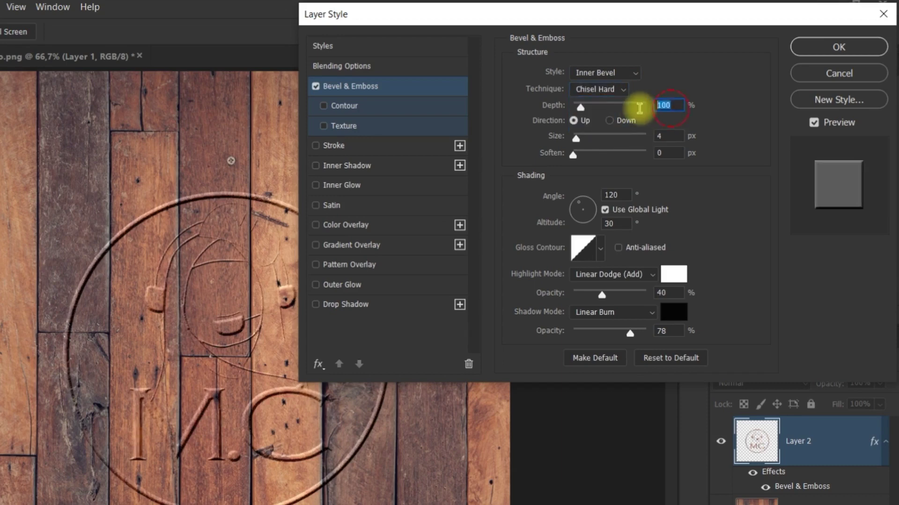
type("1000")
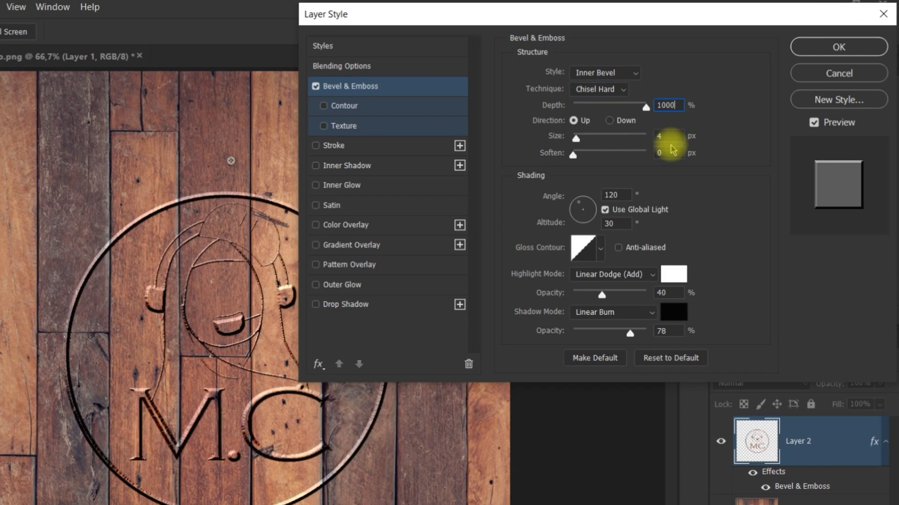
Step: Set the bevel's direction to Down and its size to 8 px
left_click(611, 121)
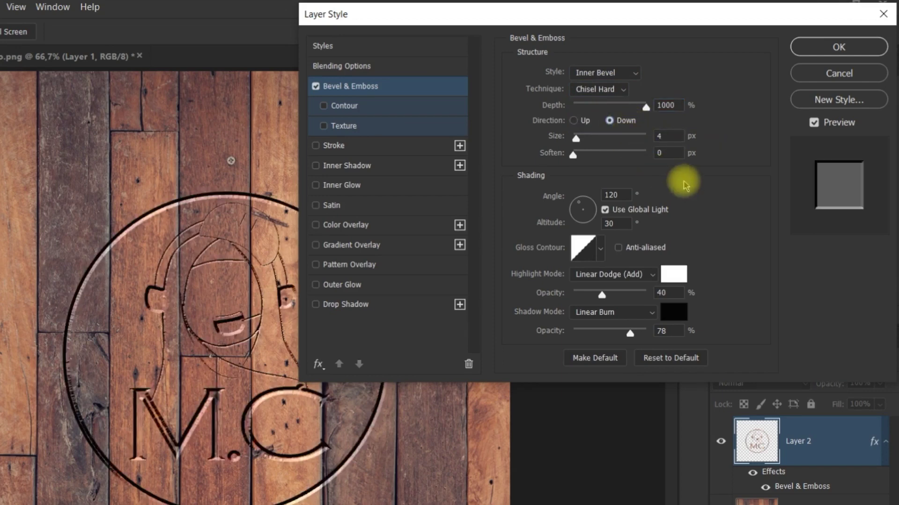
double_click(665, 135)
type("8")
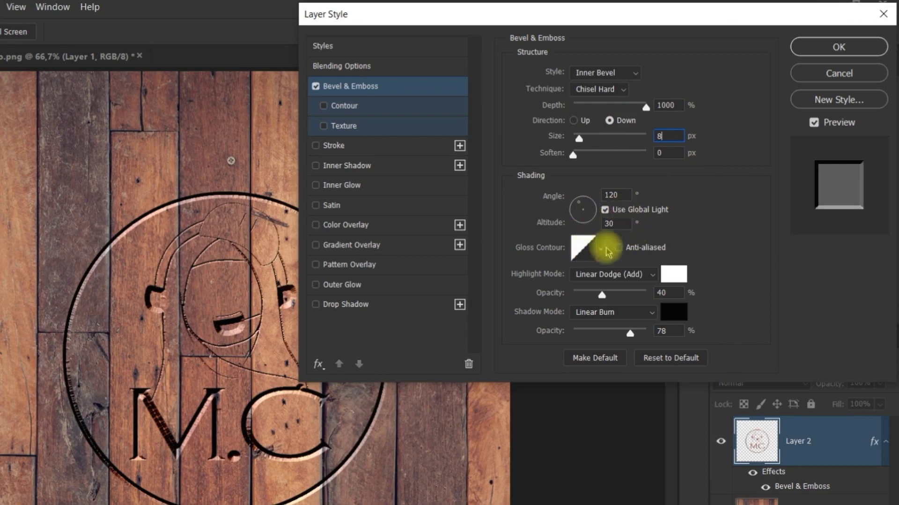
Step: Set the bevel's highlight mode to Screen with 60% opacity
left_click(629, 276)
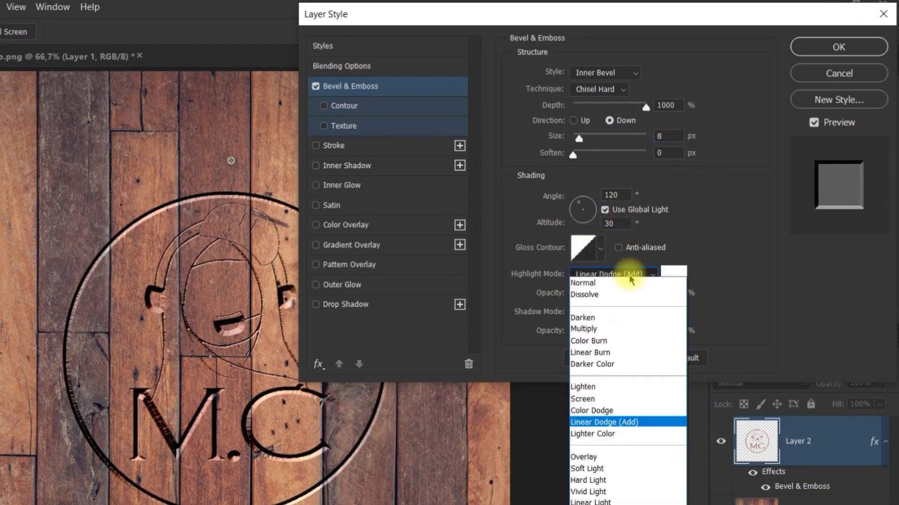
left_click(626, 398)
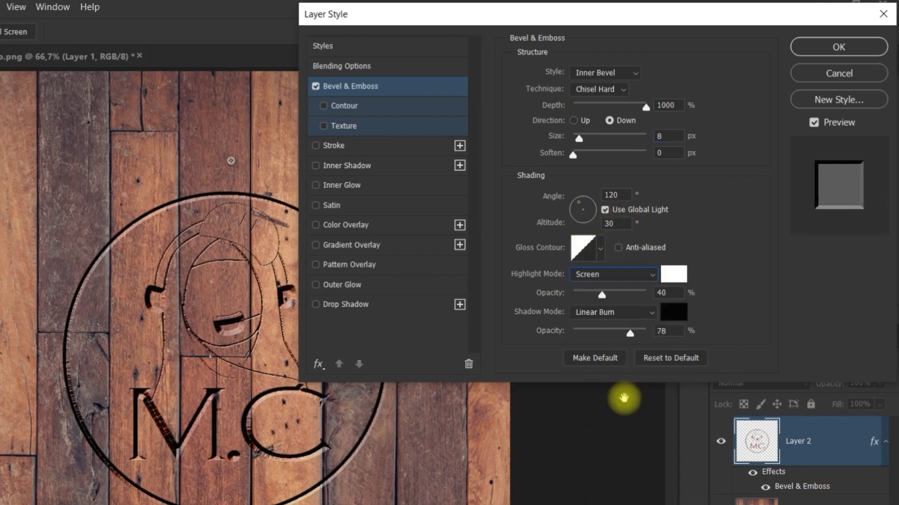
left_click(661, 293)
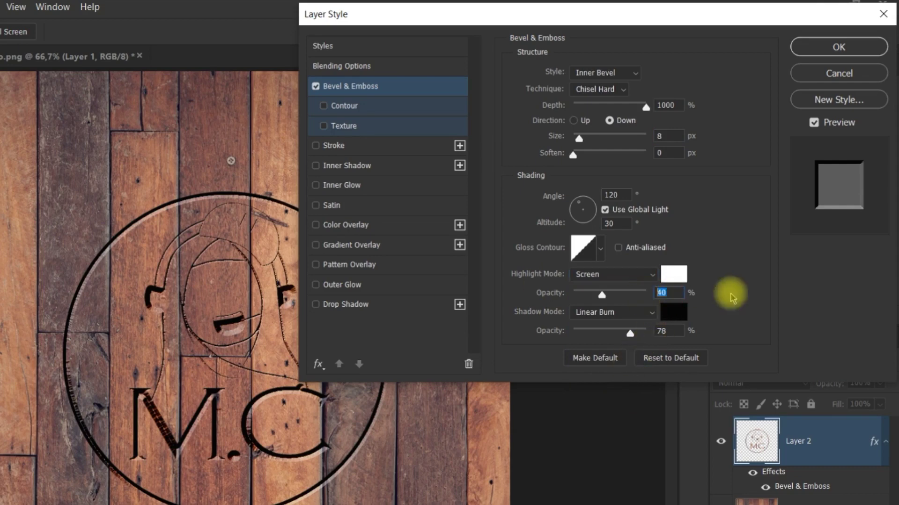
type("60")
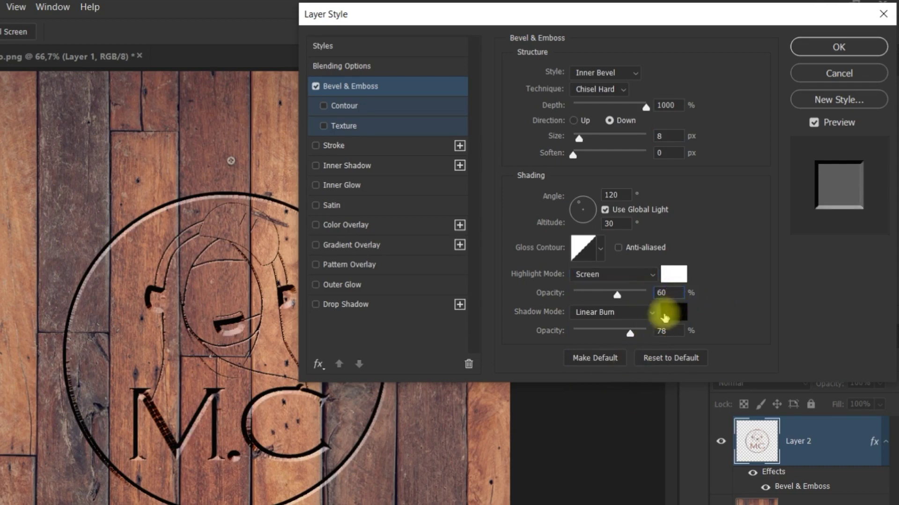
Step: Set the bevel's shadow mode to Multiply with 75% opacity and enable the bevel's Contour option
left_click(626, 312)
left_click(628, 329)
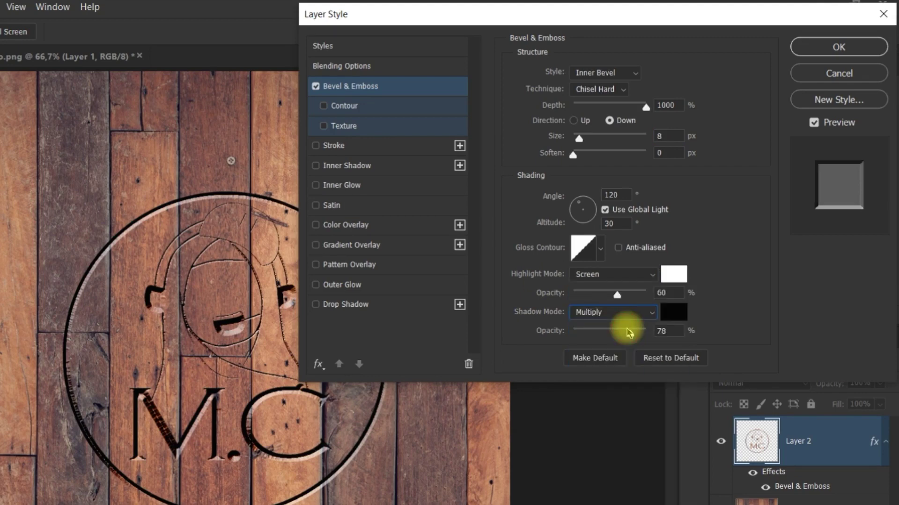
double_click(672, 333)
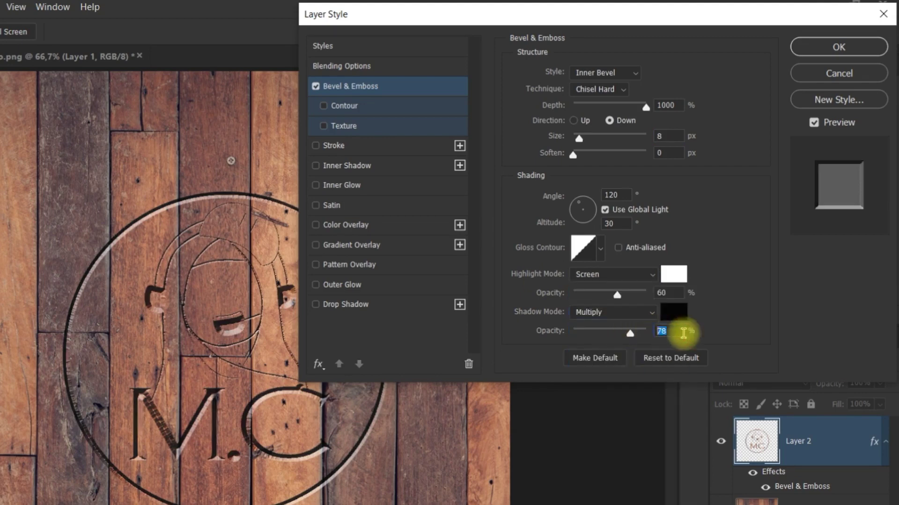
type("75")
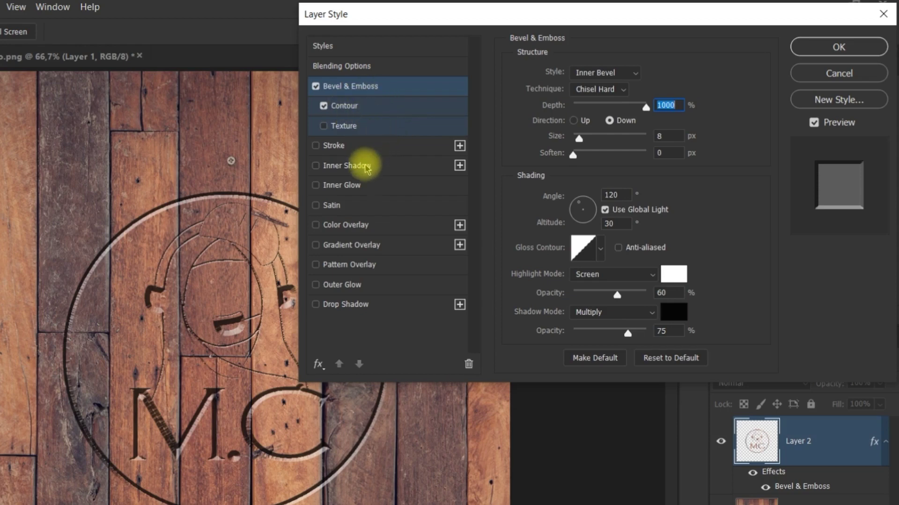
Step: Add an Inner Shadow effect to the logo in Color Burn mode with 100% opacity
left_click(367, 166)
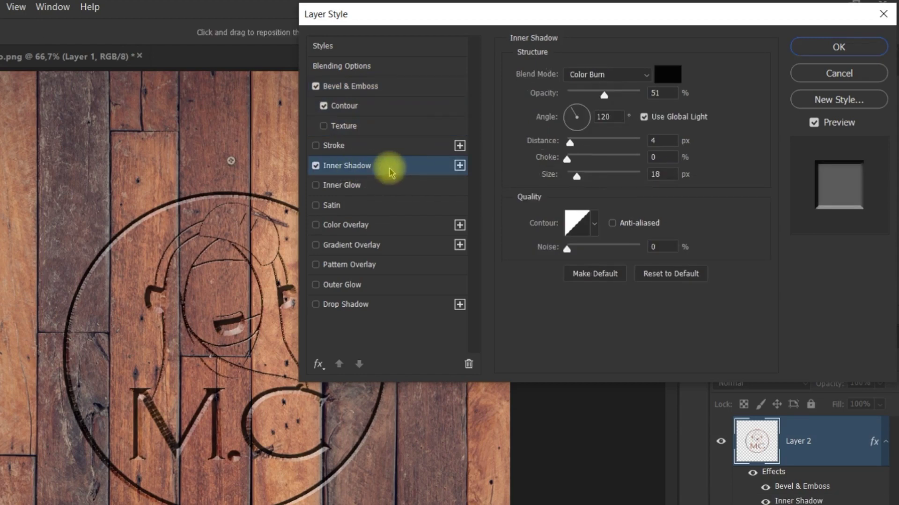
left_click(598, 74)
left_click(605, 77)
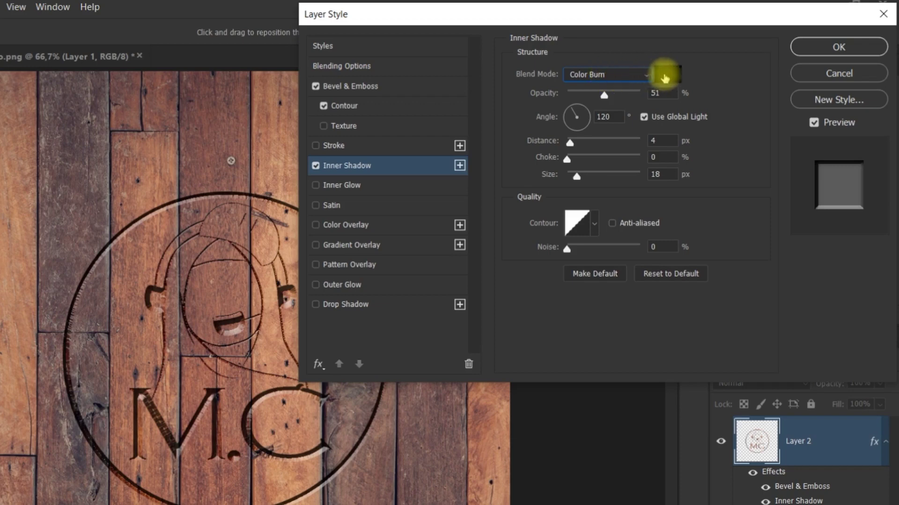
left_click(667, 91)
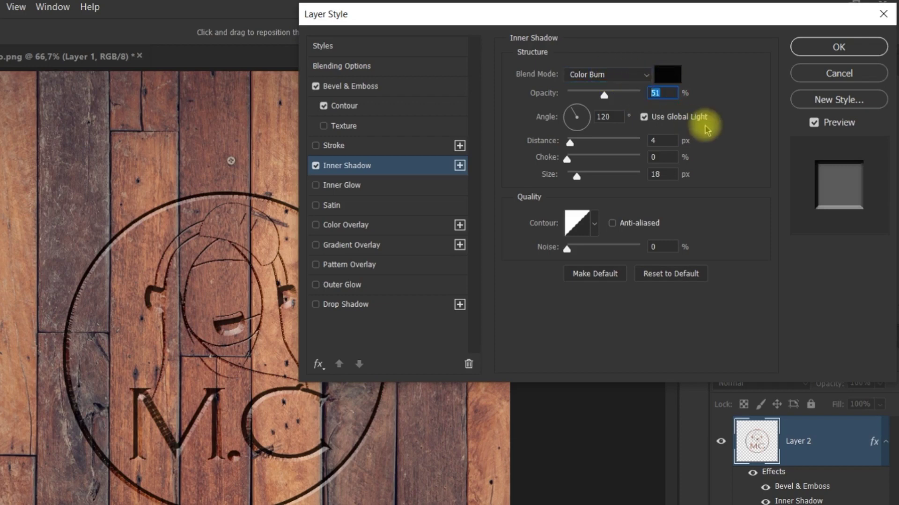
type("100")
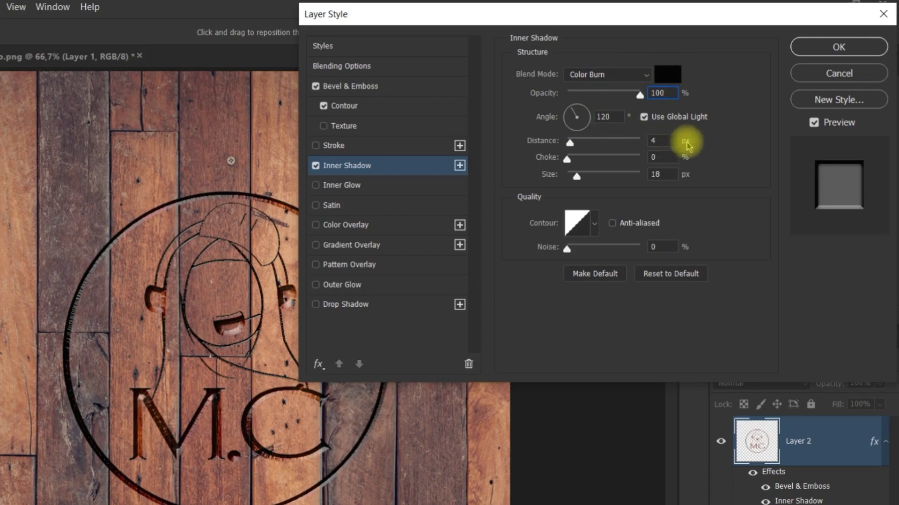
Step: Set the inner shadow's distance to 13 px and its size to 10 px
left_click(670, 142)
type("13")
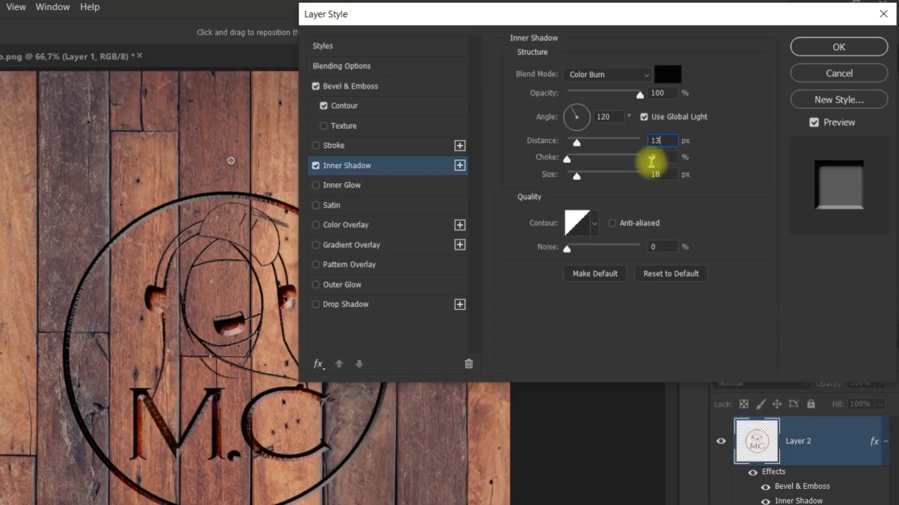
left_click(670, 176)
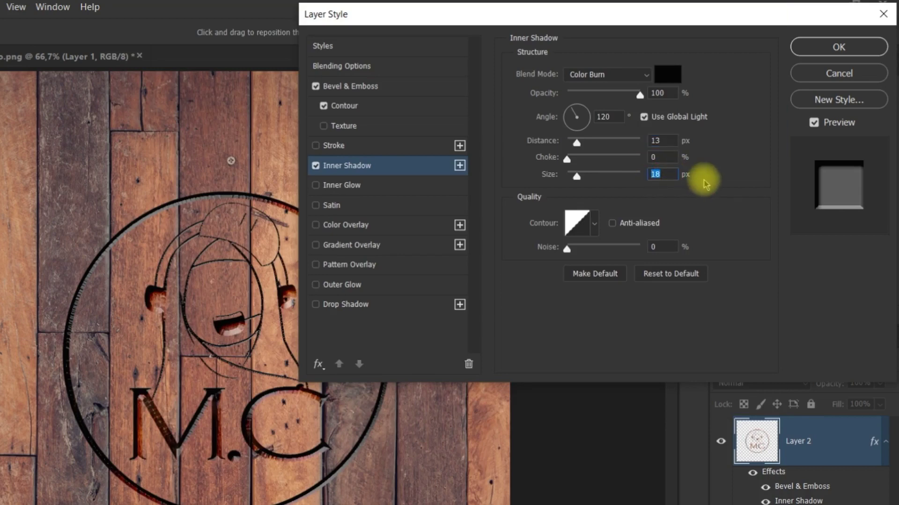
type("10")
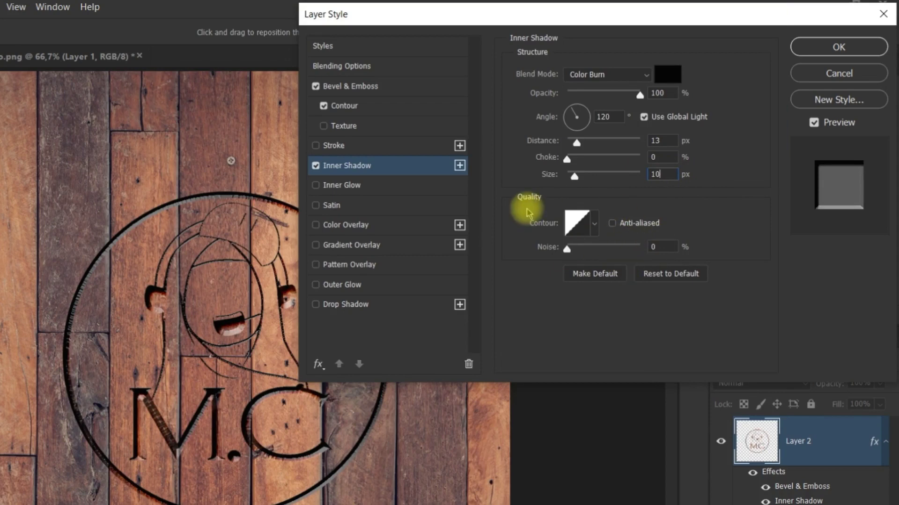
Step: Add an Inner Glow effect to the logo with the Screen blend mode
left_click(357, 184)
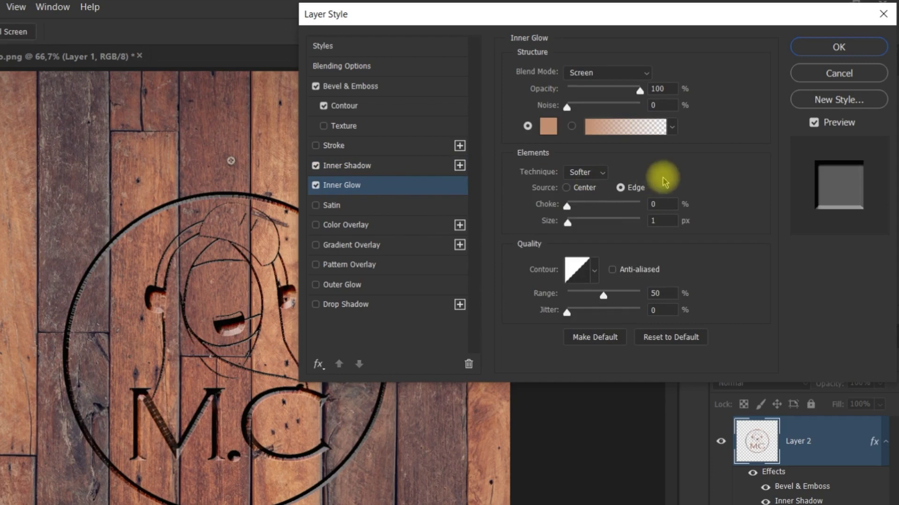
left_click(604, 73)
left_click(605, 73)
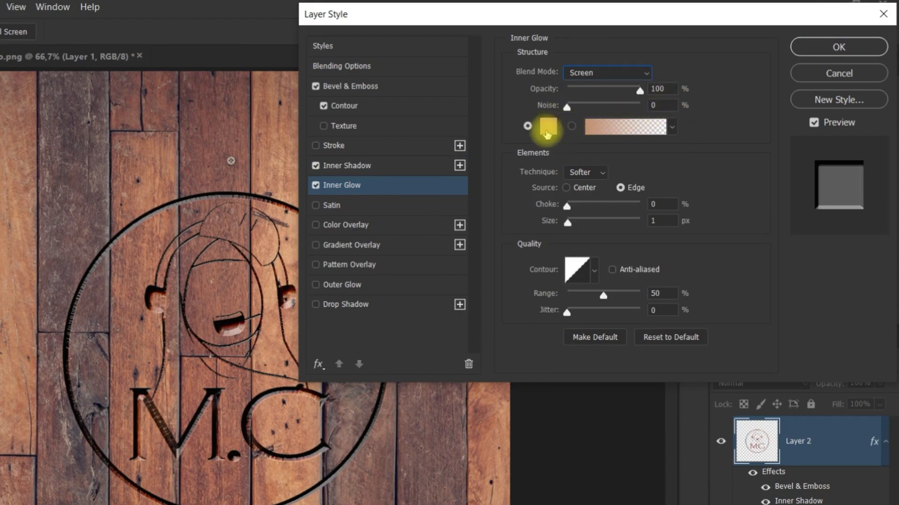
Step: Sample a light brown from the wooden floor as the inner glow color and use the Softer technique
left_click(548, 126)
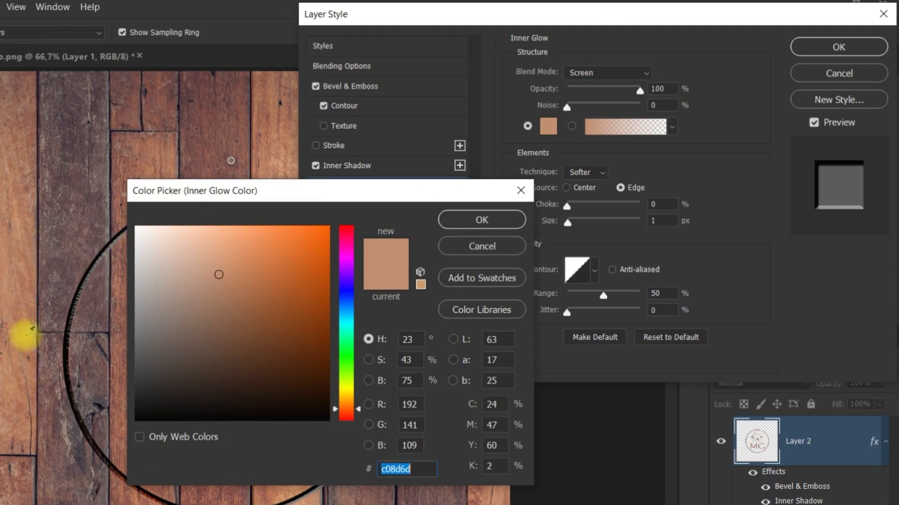
left_click(14, 304)
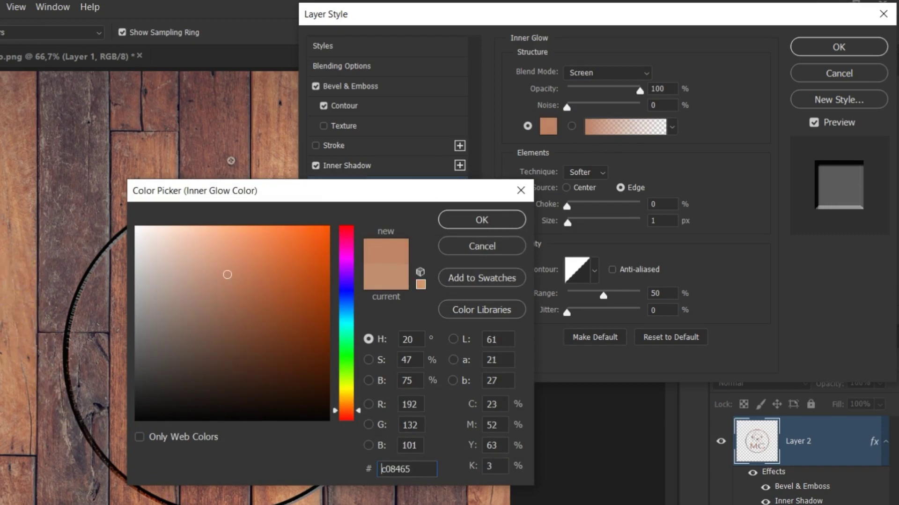
left_click(474, 221)
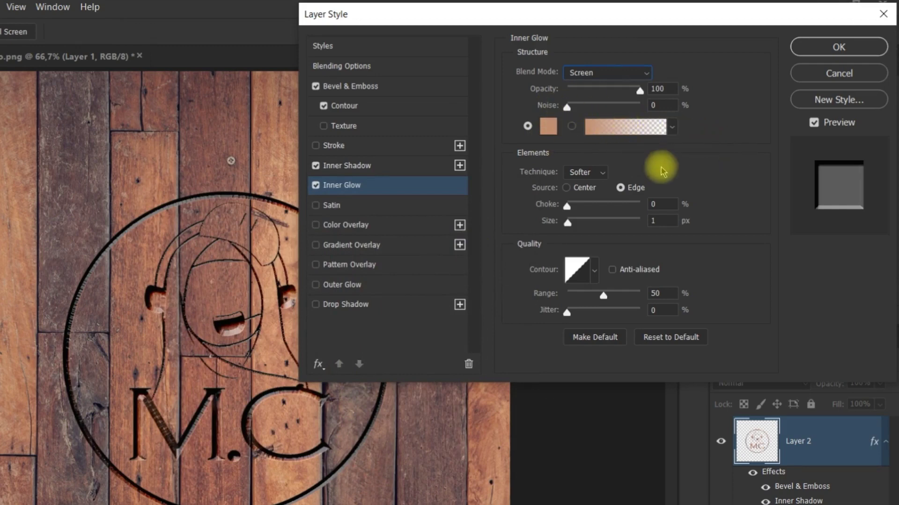
left_click(596, 178)
left_click(591, 174)
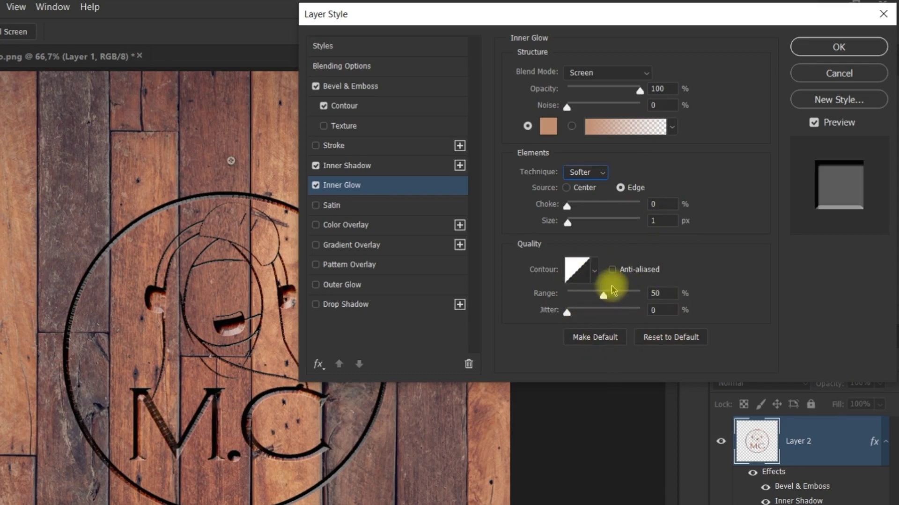
Step: Add a black Color Overlay to the logo in Color Burn mode with 20% opacity
left_click(360, 224)
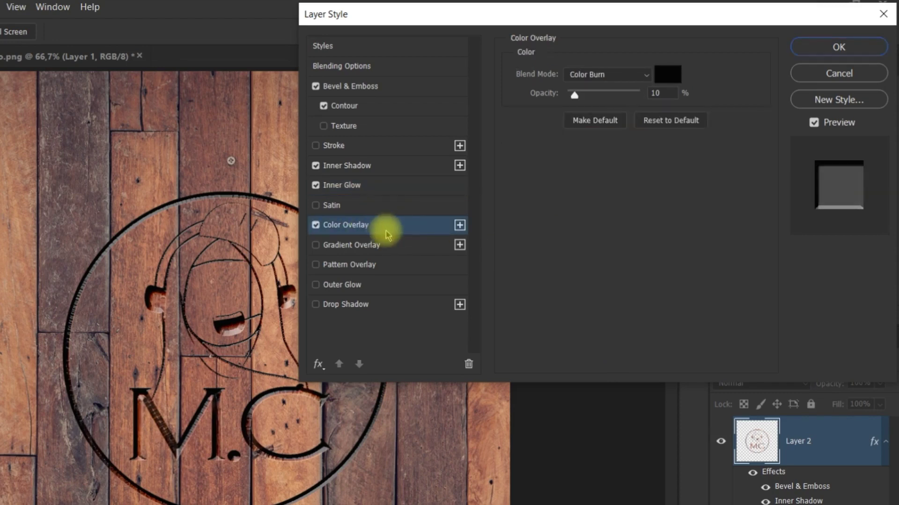
left_click(606, 75)
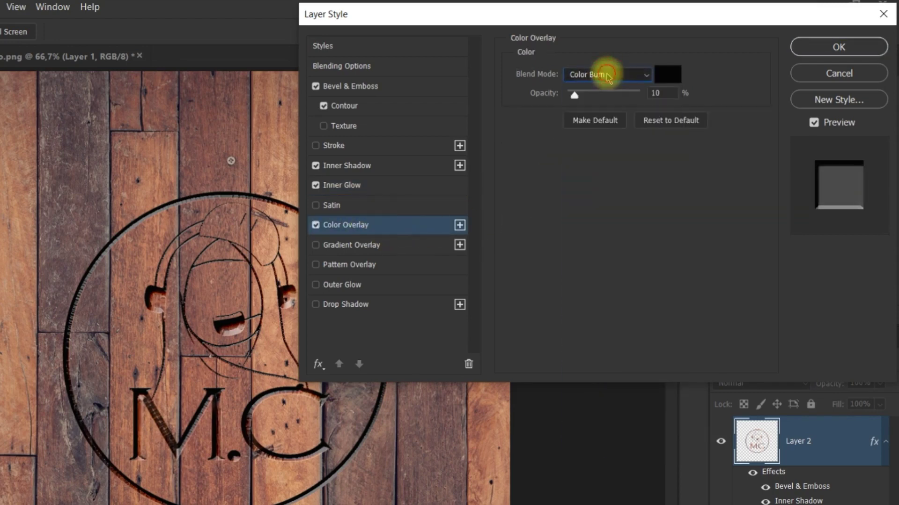
left_click(673, 92)
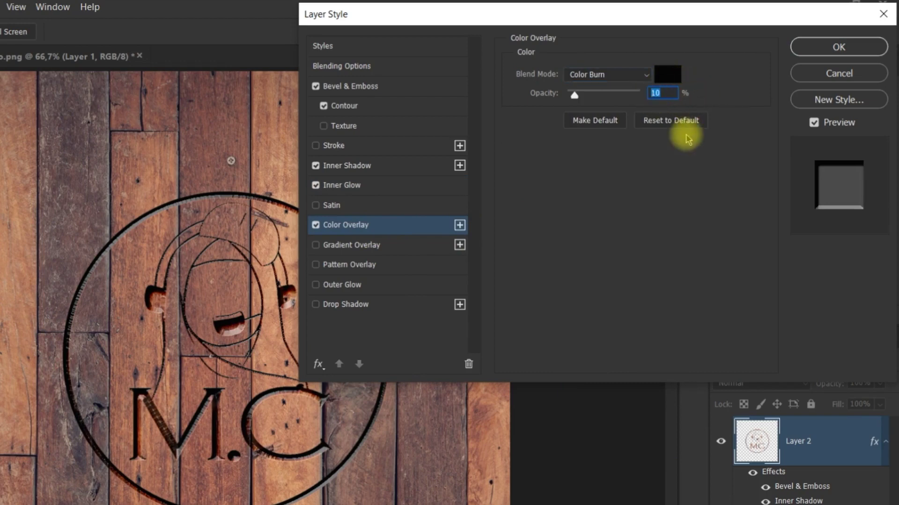
type("20")
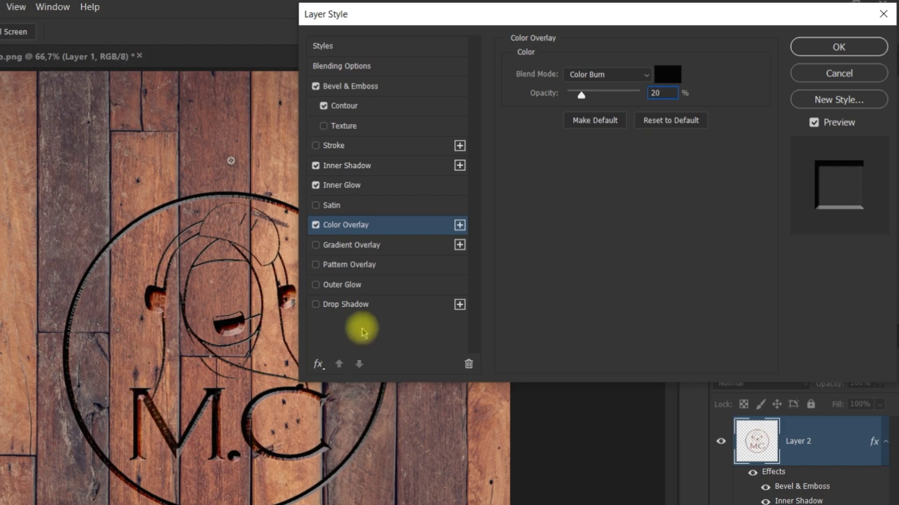
Step: Compare the logo with and without the Color Overlay by switching the effect off and on
left_click(316, 226)
left_click(316, 225)
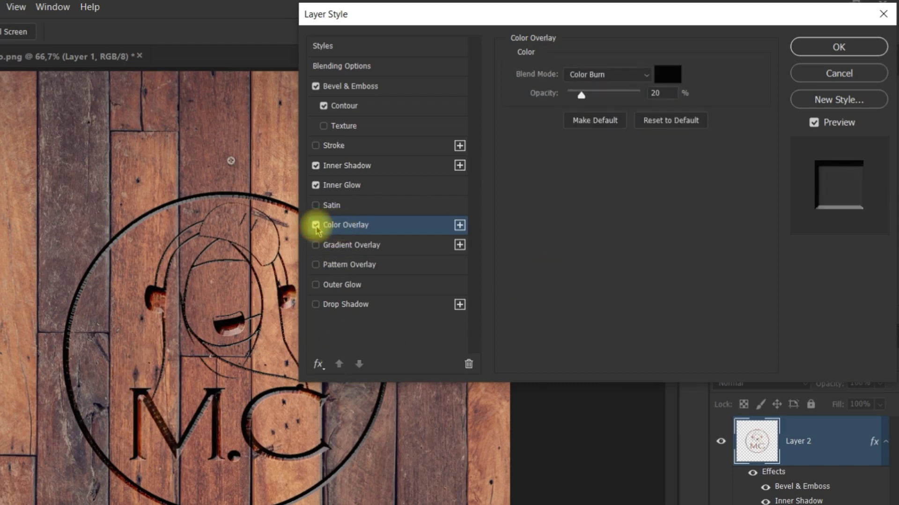
left_click(316, 225)
left_click(316, 225)
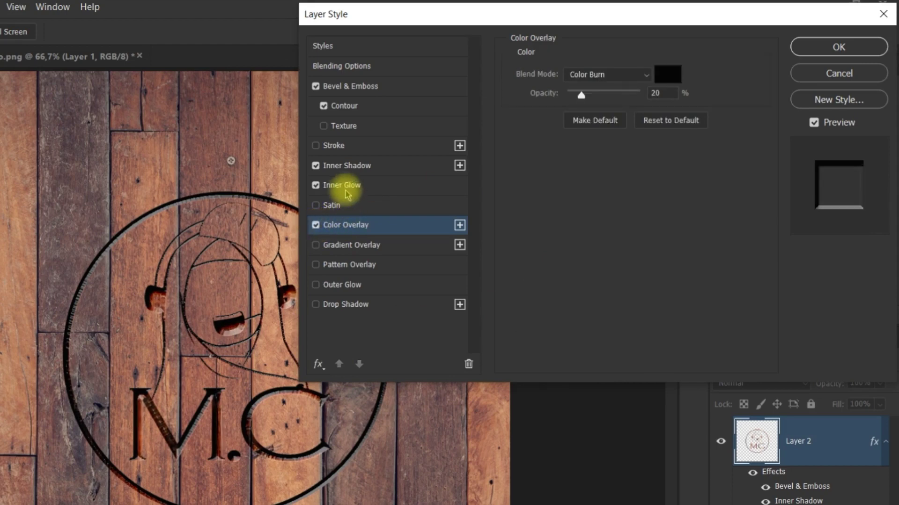
Step: Compare the logo with and without the Inner Glow by switching the effect off and on several times
left_click(362, 187)
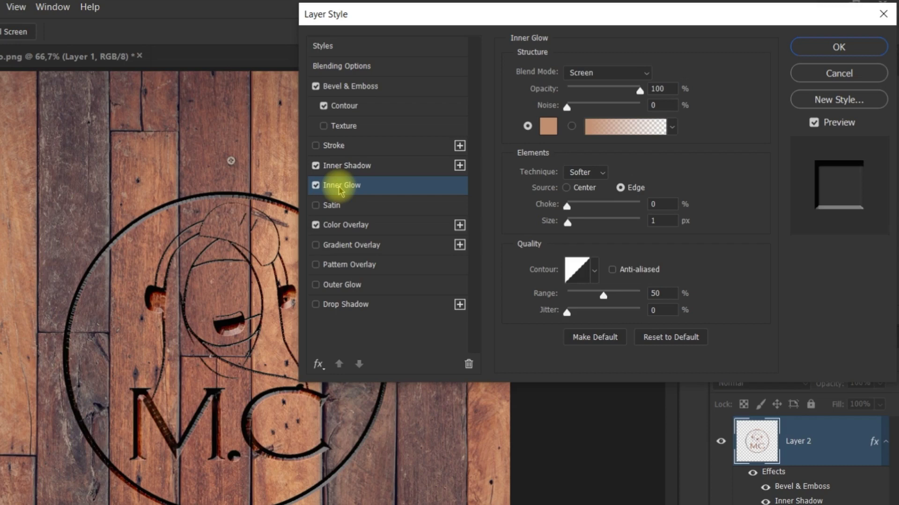
left_click(316, 185)
left_click(316, 186)
left_click(317, 185)
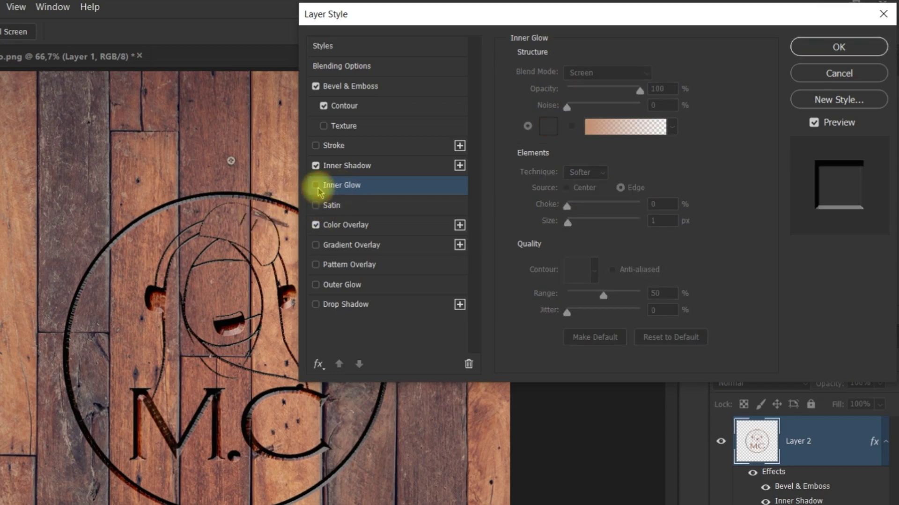
left_click(317, 186)
left_click(317, 185)
left_click(317, 186)
Step: Compare the logo with and without the Inner Shadow by switching the effect off and on twice
left_click(355, 165)
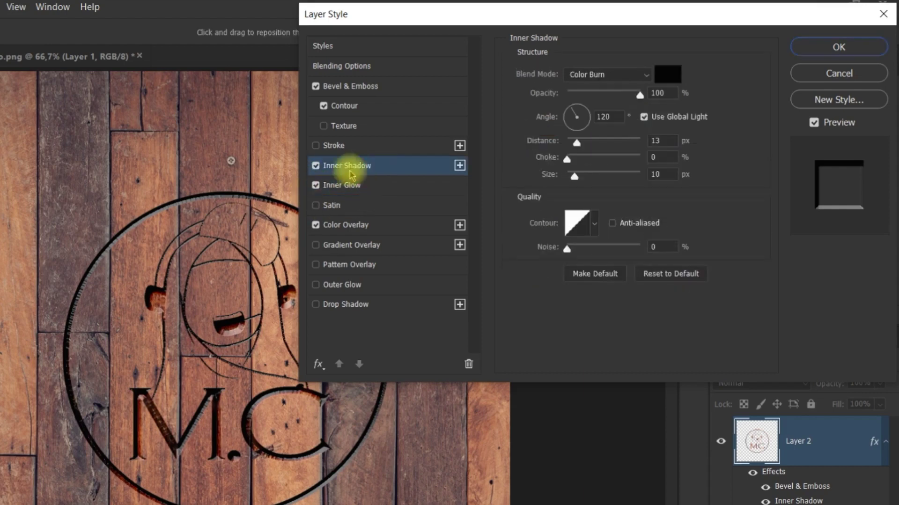
left_click(316, 166)
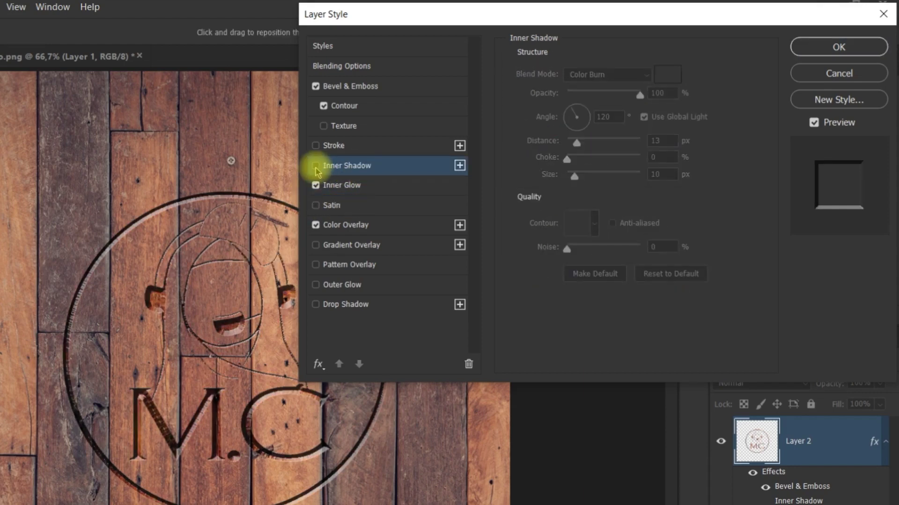
left_click(316, 167)
left_click(317, 166)
left_click(316, 166)
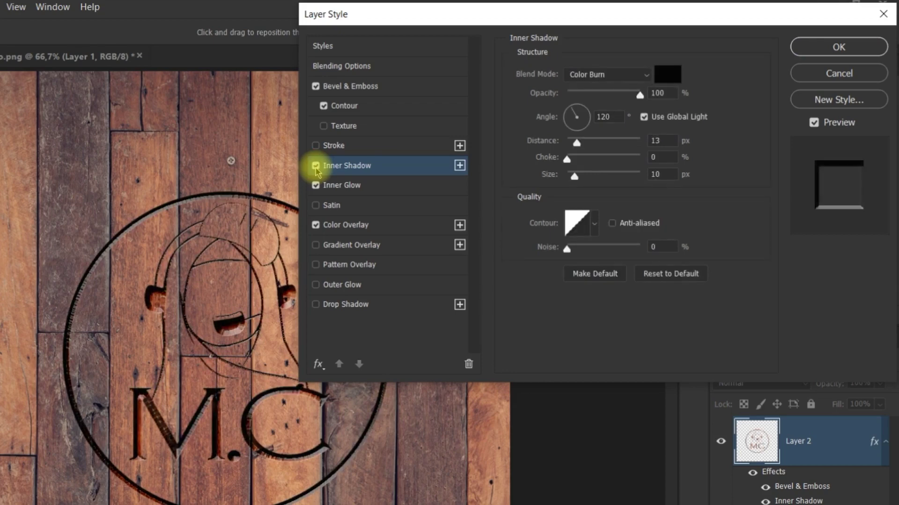
Step: Compare the logo with and without Bevel & Emboss by switching it off and on twice, and apply the layer style
left_click(327, 86)
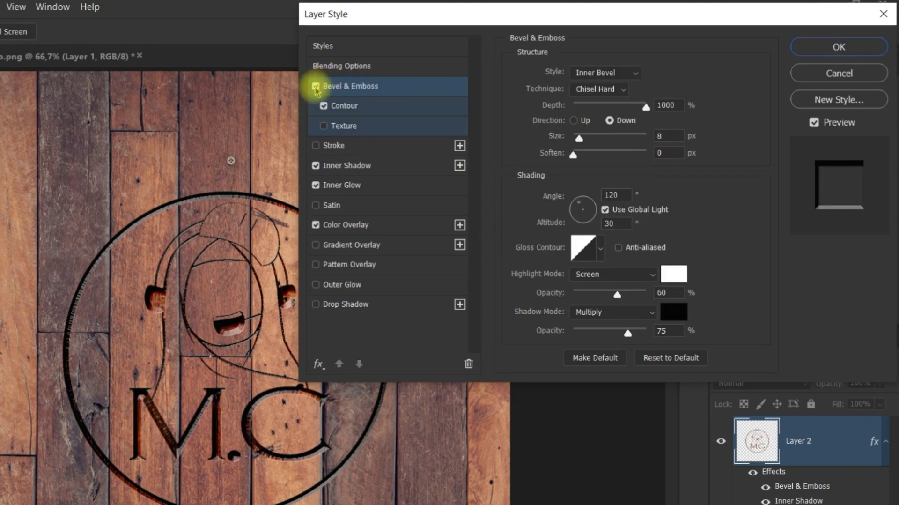
left_click(316, 87)
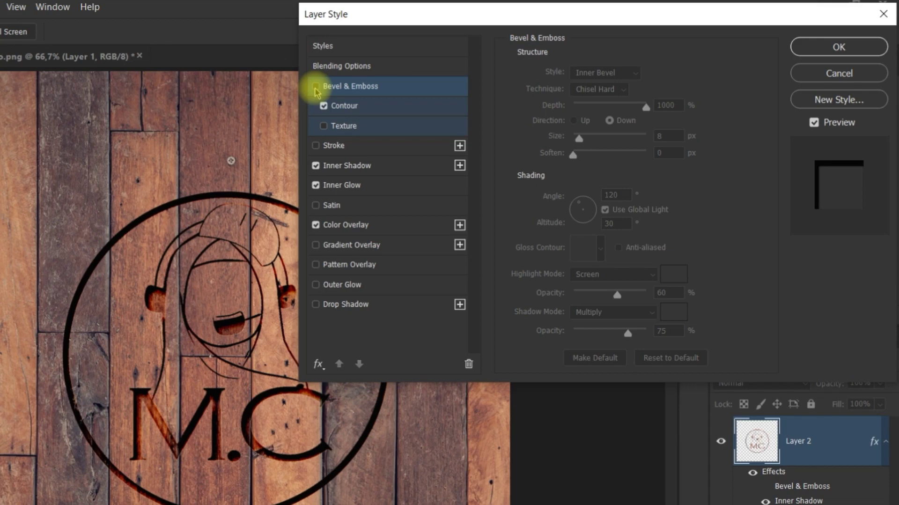
left_click(316, 87)
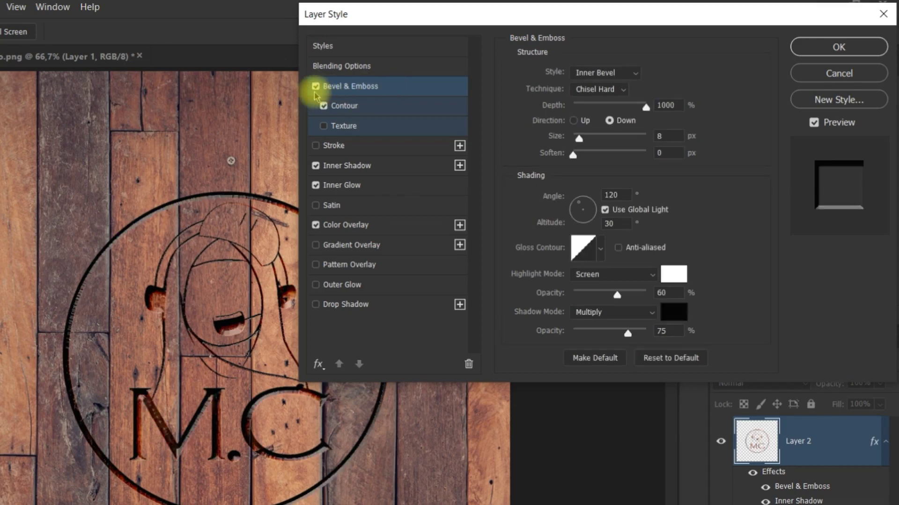
left_click(316, 87)
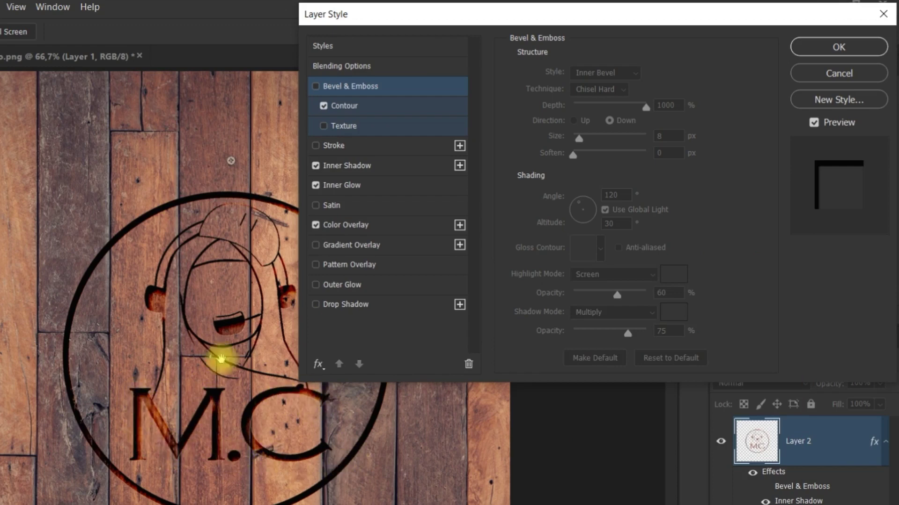
left_click(315, 86)
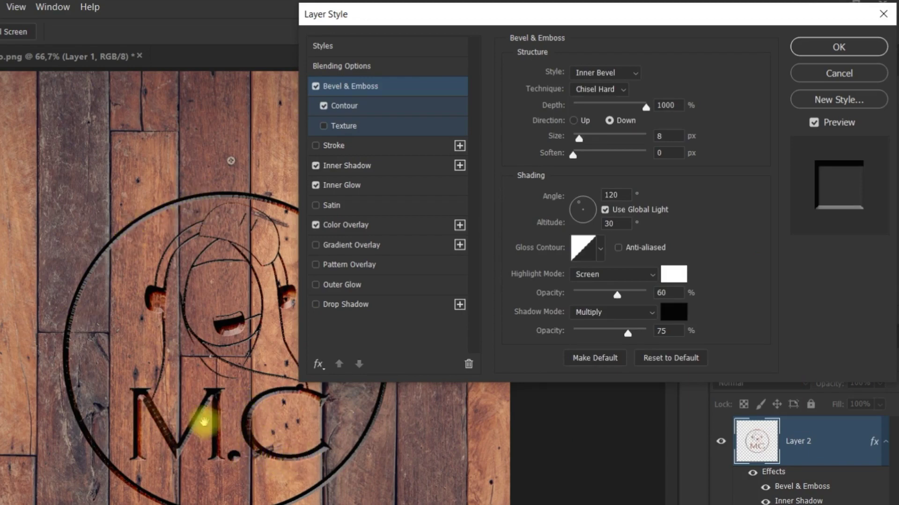
left_click(838, 47)
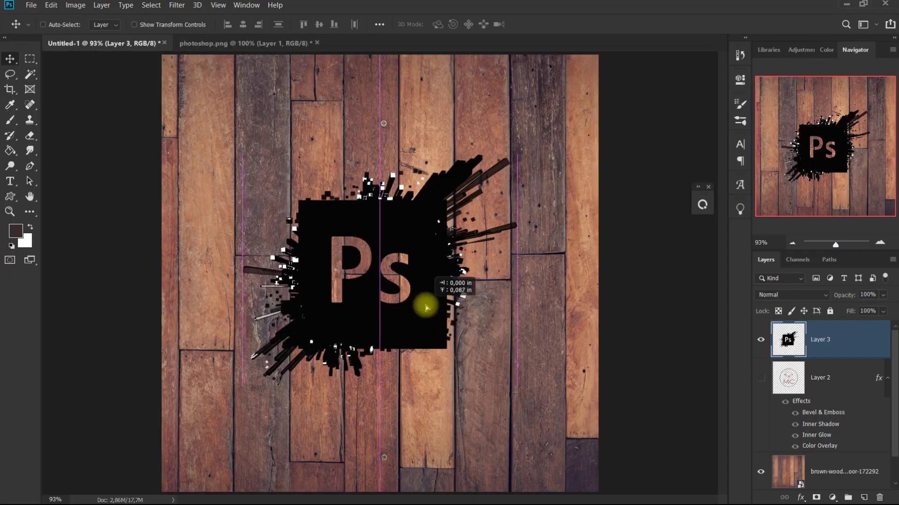
Step: Centre the black Ps logo on the wooden floor and copy the floor area inside its outline to a new layer
left_click_drag(427, 307, 424, 313)
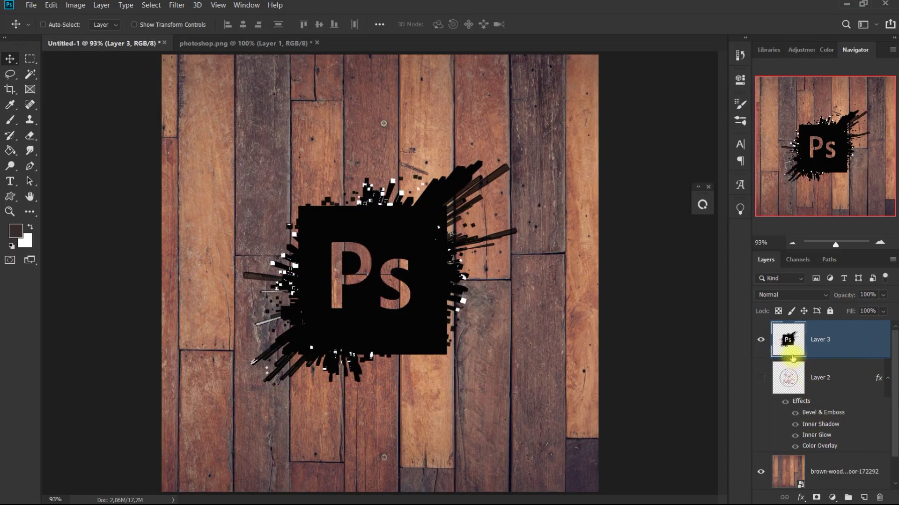
left_click(786, 338, "ctrl")
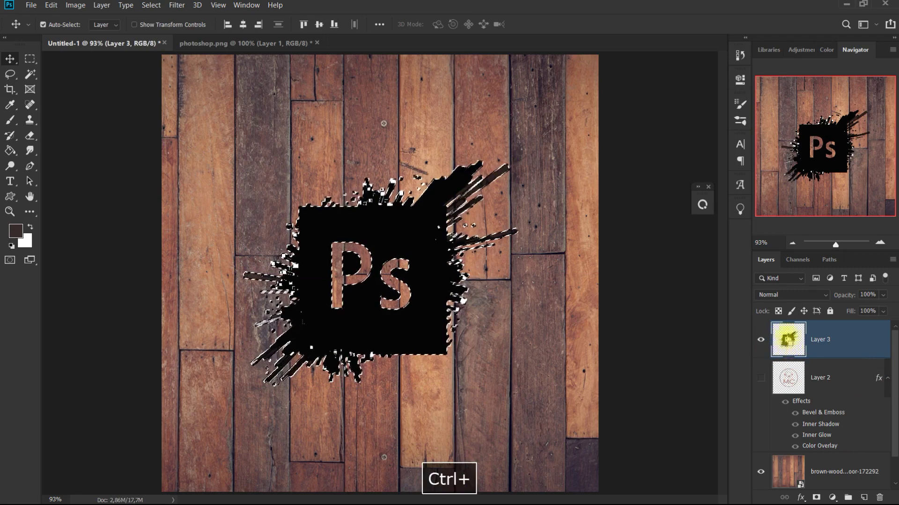
left_click(831, 468)
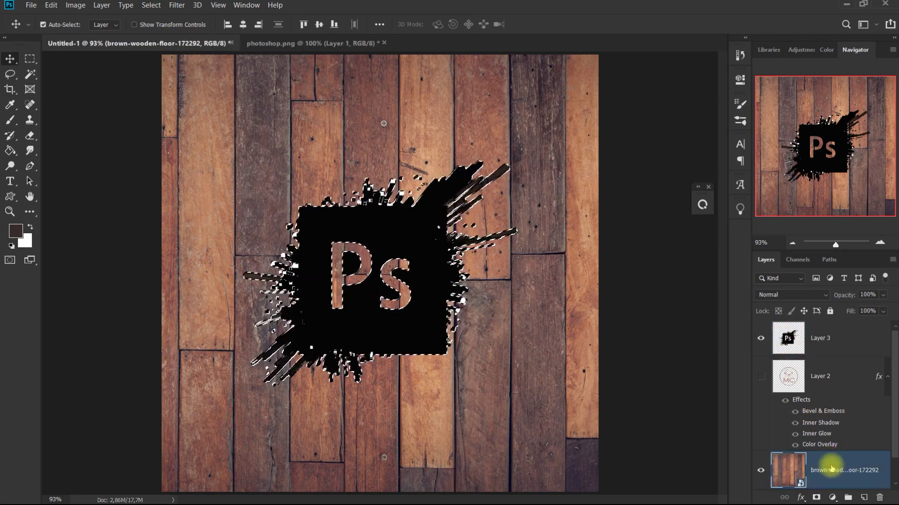
key("ctrl+j")
Step: Hide and delete the original black Ps logo layer
left_click(761, 338)
left_click(819, 340)
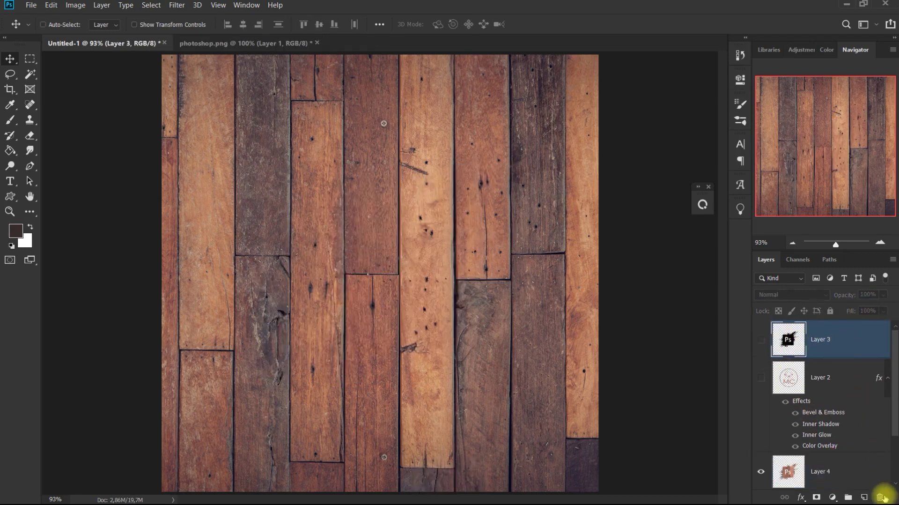
left_click(883, 498)
Step: Check the Ps-shaped wood copy by switching the visibility of its layer and the wooden floor layer
left_click(800, 433)
left_click(763, 434)
left_click(762, 471)
left_click(762, 433)
left_click(761, 434)
left_click(762, 471)
Step: Copy the layer style from the hidden M.C logo layer and paste it onto the Ps-shaped wood layer
left_click(848, 342)
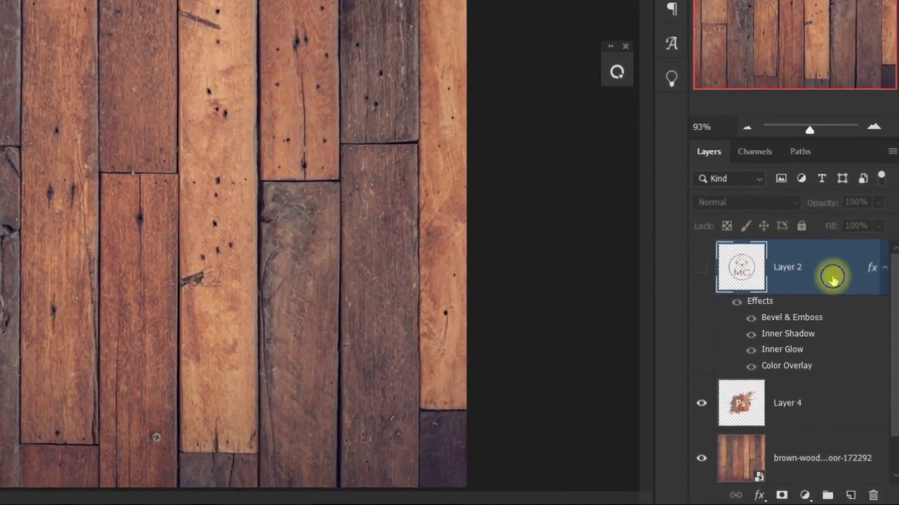
right_click(833, 280)
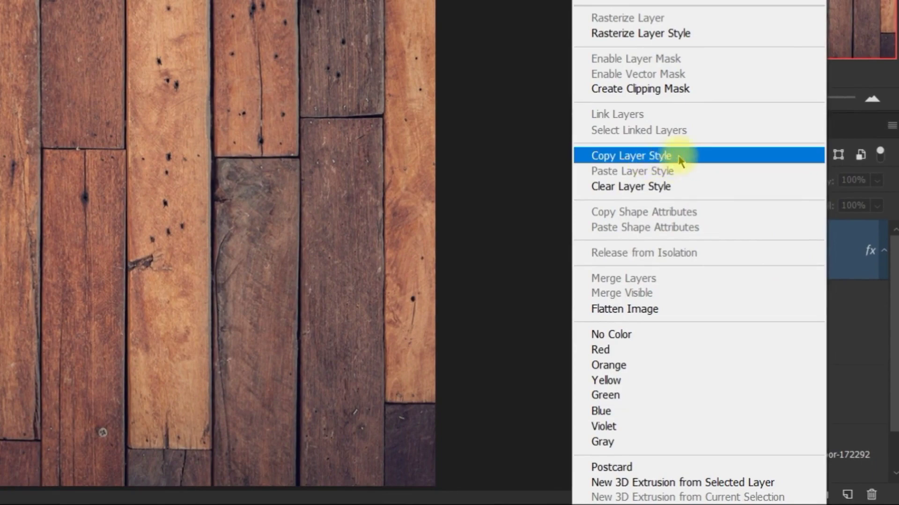
left_click(680, 160)
left_click(828, 392)
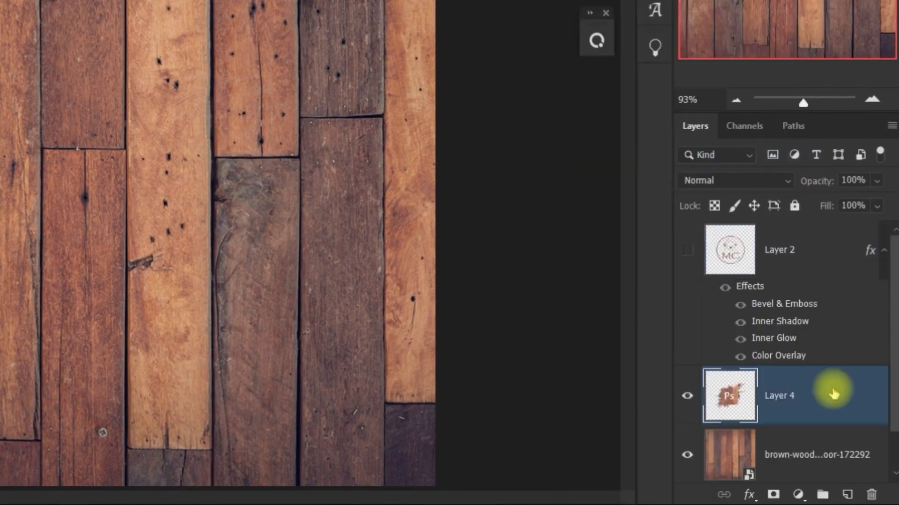
right_click(832, 391)
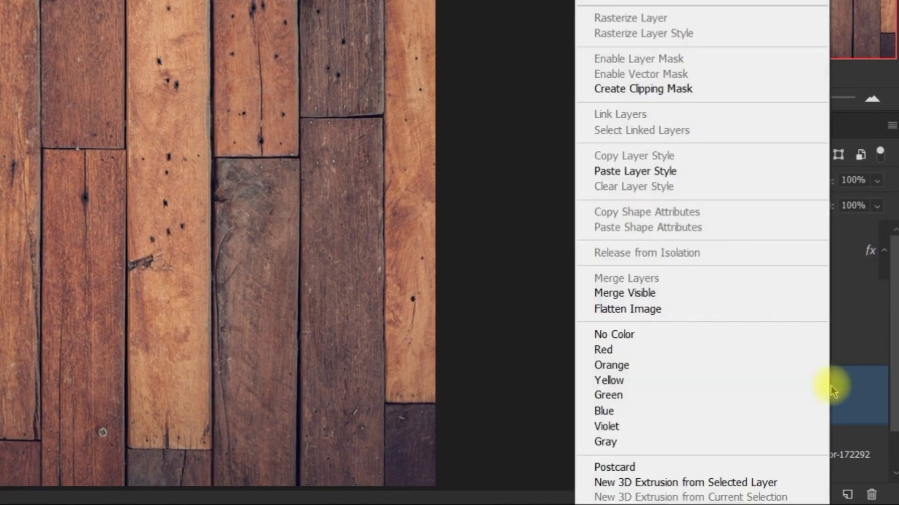
left_click(604, 170)
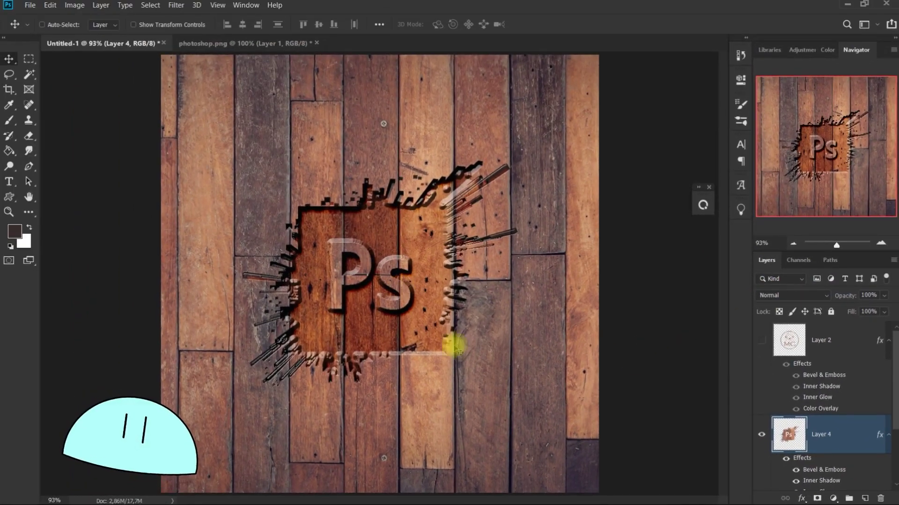
Step: Compare the Ps logo with and without Bevel & Emboss, leaving the effect switched off
scroll(829, 423, "down", 2)
left_click(796, 383)
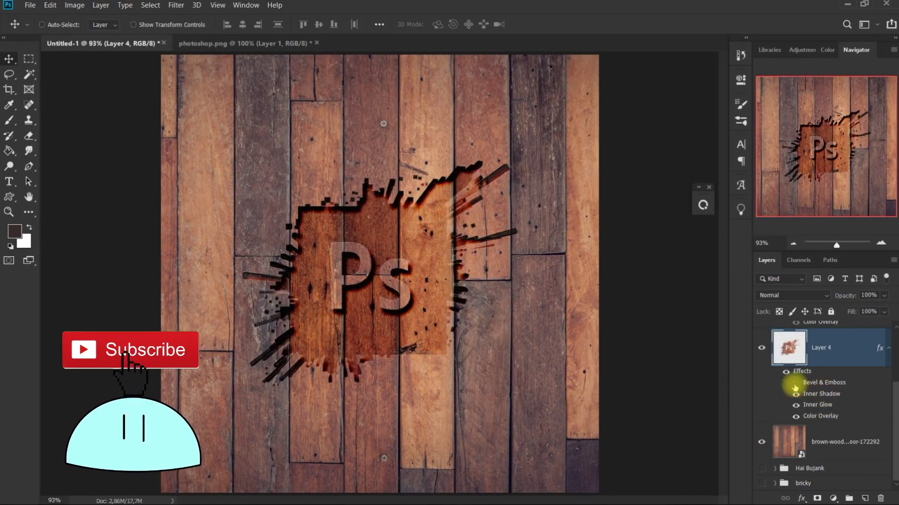
left_click(795, 383)
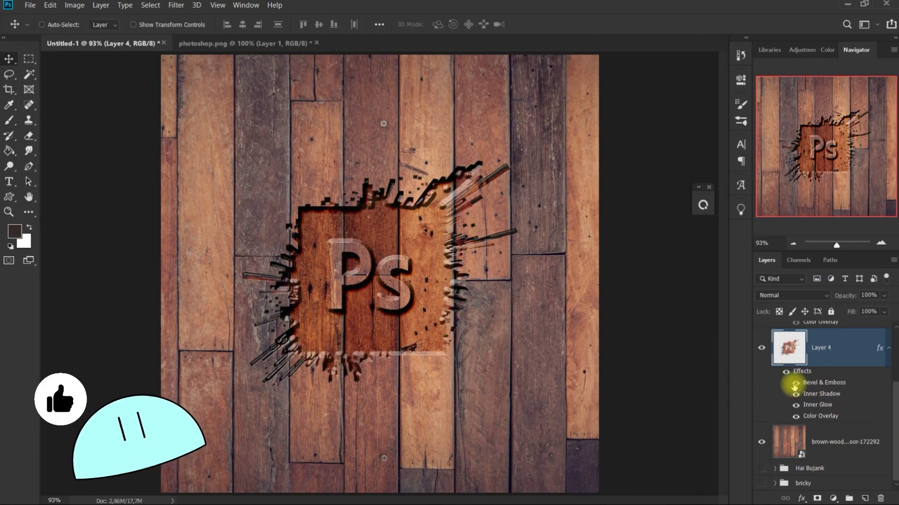
left_click(795, 384)
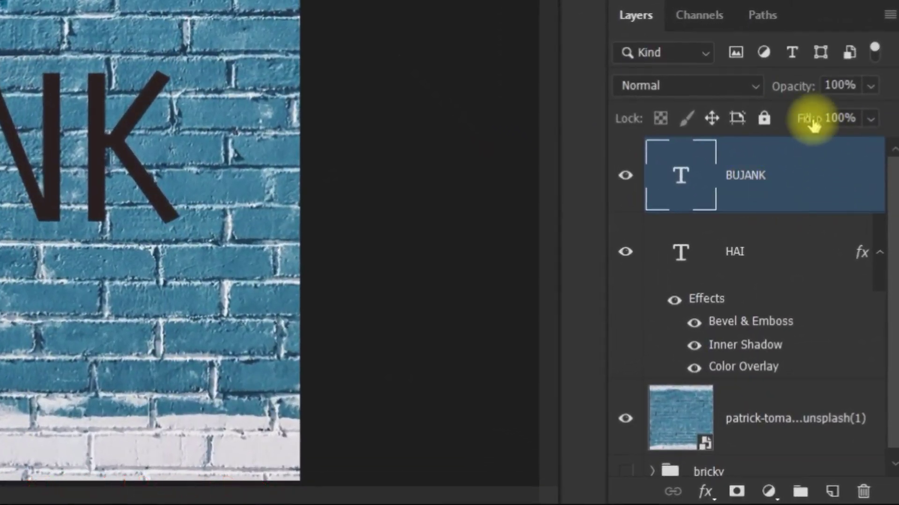
Step: Set the BUJANK text's fill to 0% and add Bevel & Emboss in Emboss style with direction Up
left_click_drag(803, 120, 630, 127)
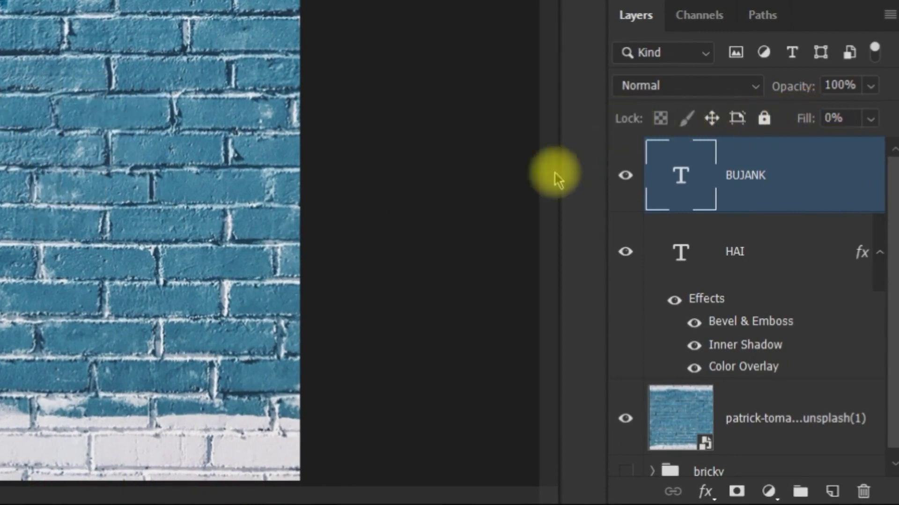
double_click(819, 176)
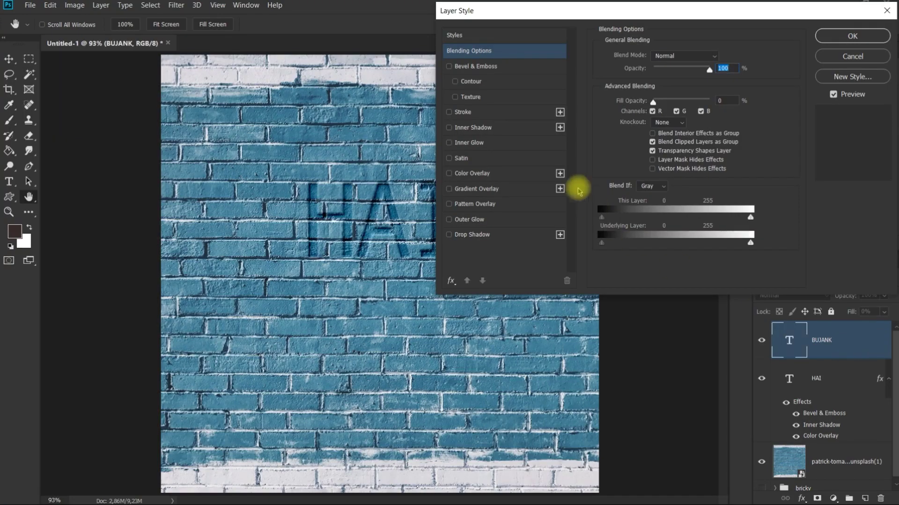
left_click(500, 68)
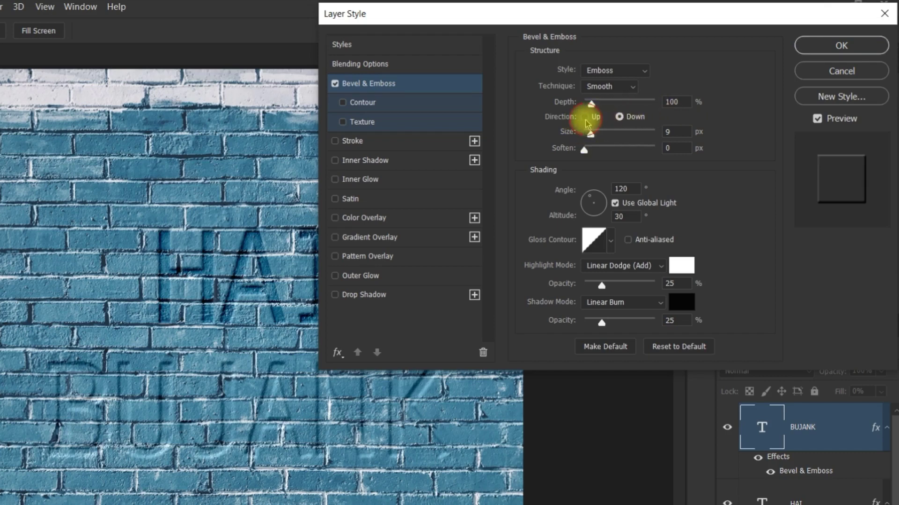
left_click(586, 117)
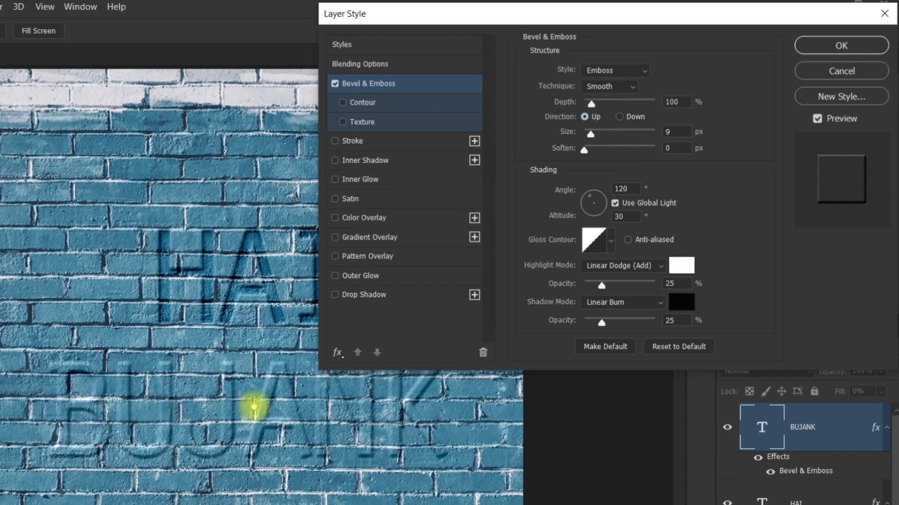
Step: Set the BUJANK emboss size to 4 px, highlight opacity to 40% and shadow opacity to 78%
left_click(673, 131)
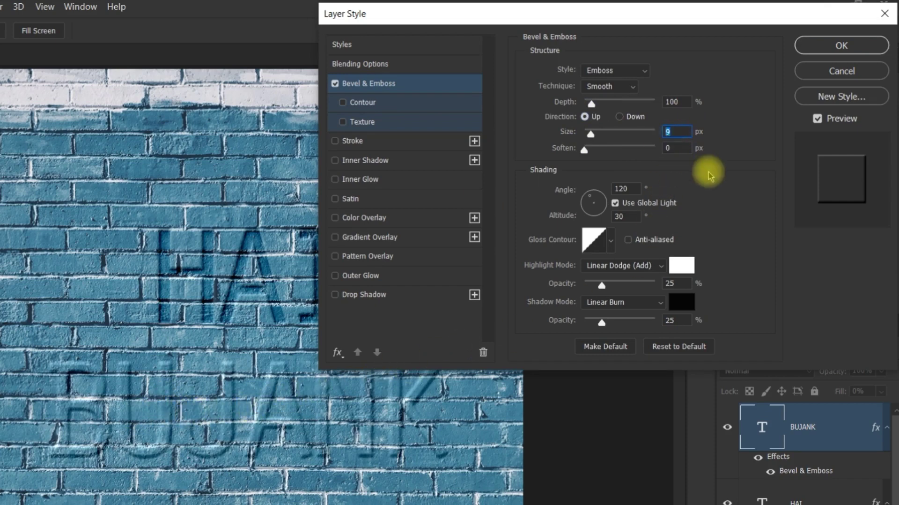
type("4")
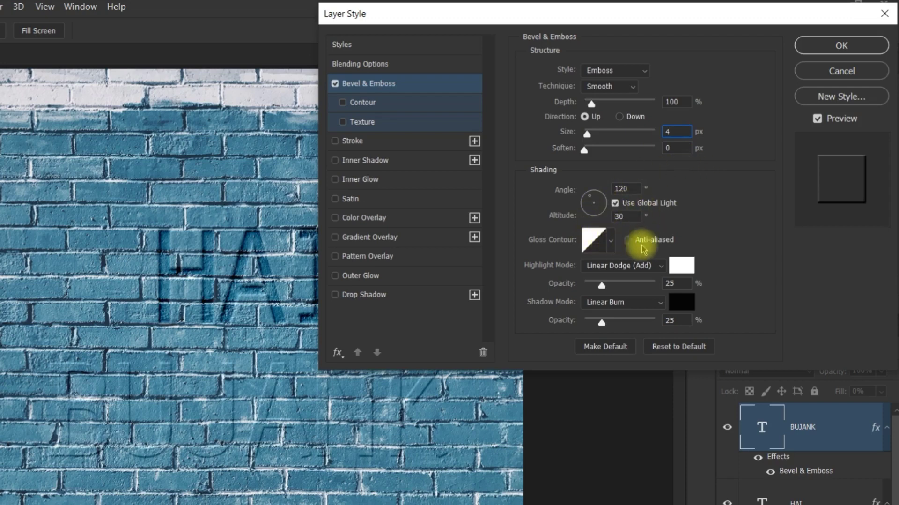
left_click(686, 283)
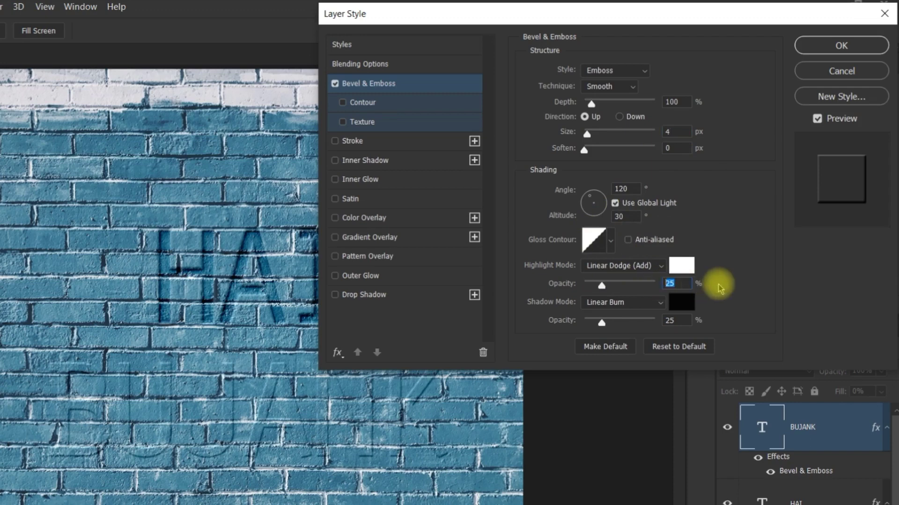
type("40")
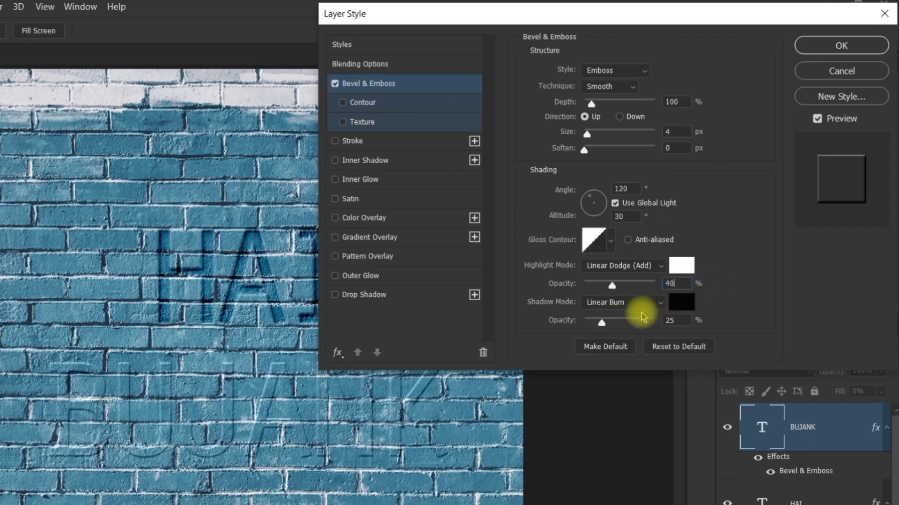
left_click(684, 321)
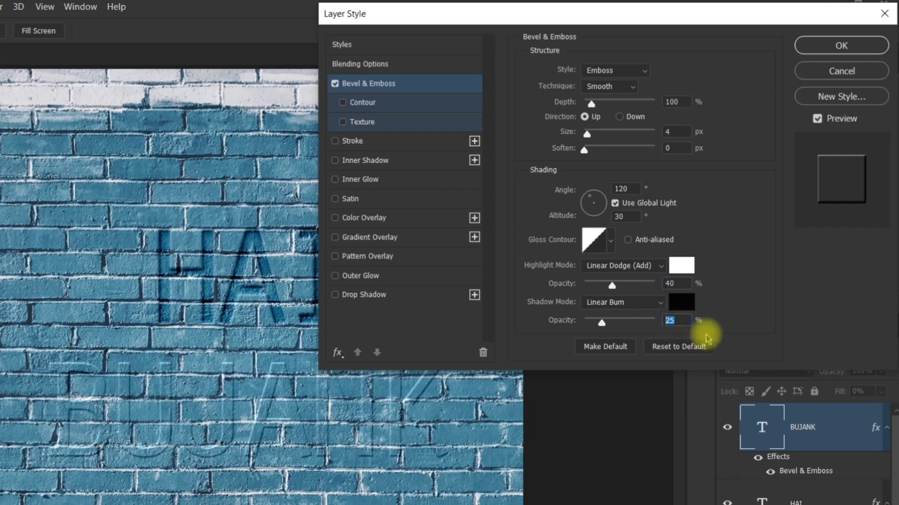
type("78")
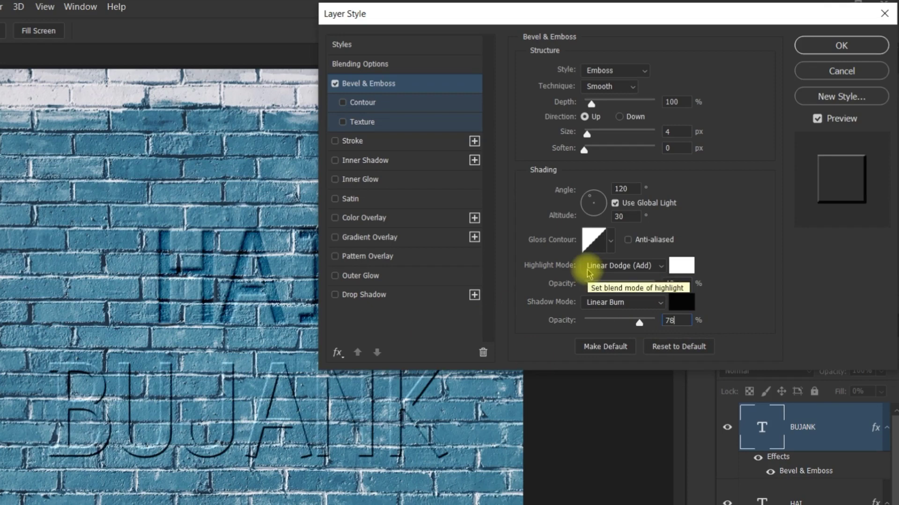
Step: Add a black-to-white Gradient Overlay to BUJANK in Overlay mode with 12% opacity and a 100° angle
left_click(393, 241)
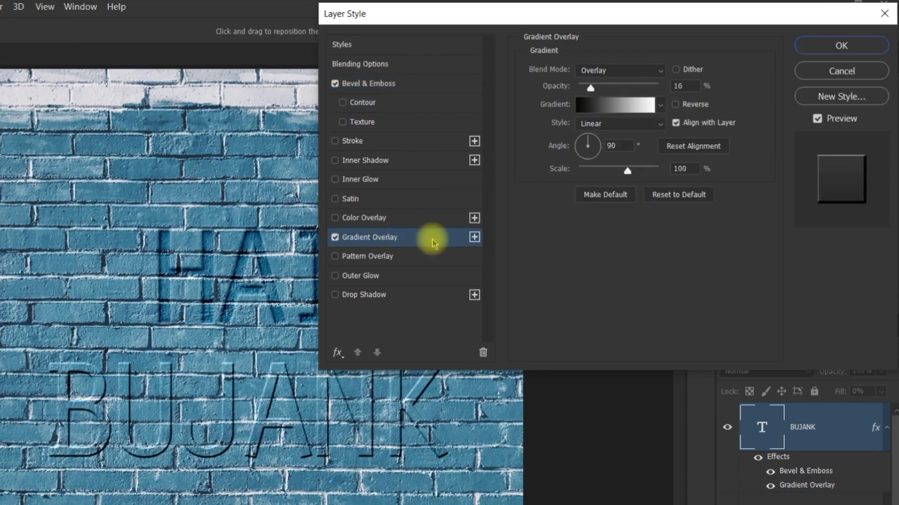
left_click(623, 71)
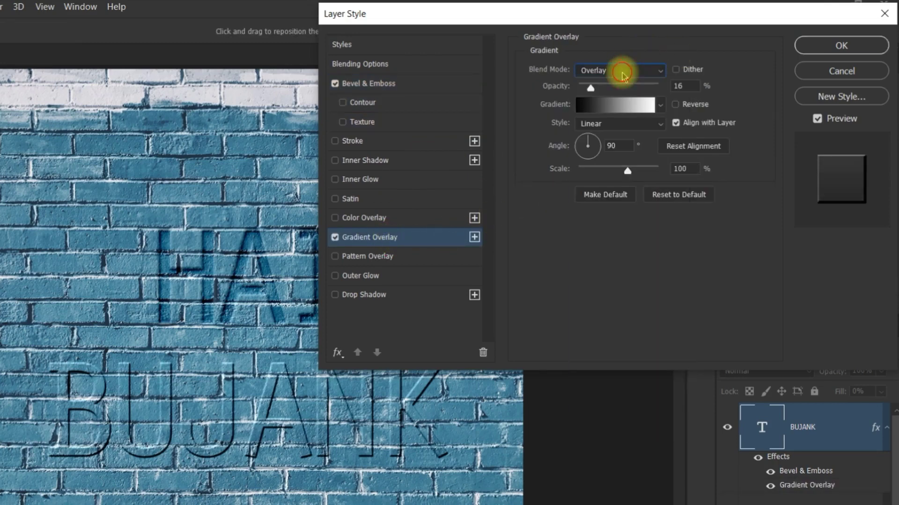
double_click(683, 86)
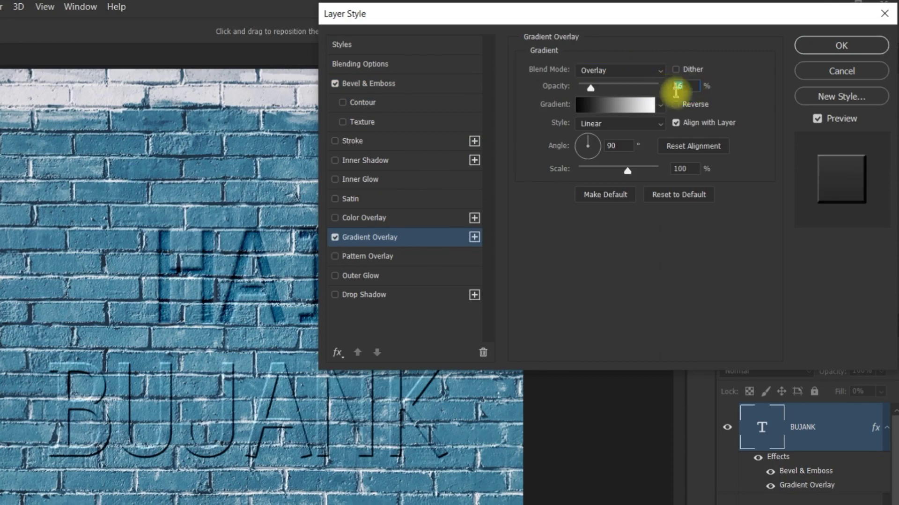
type("12")
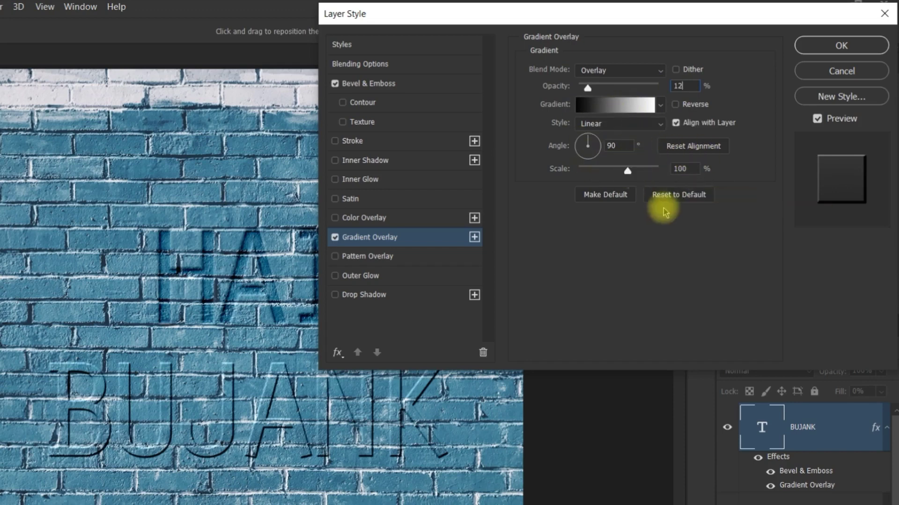
double_click(610, 146)
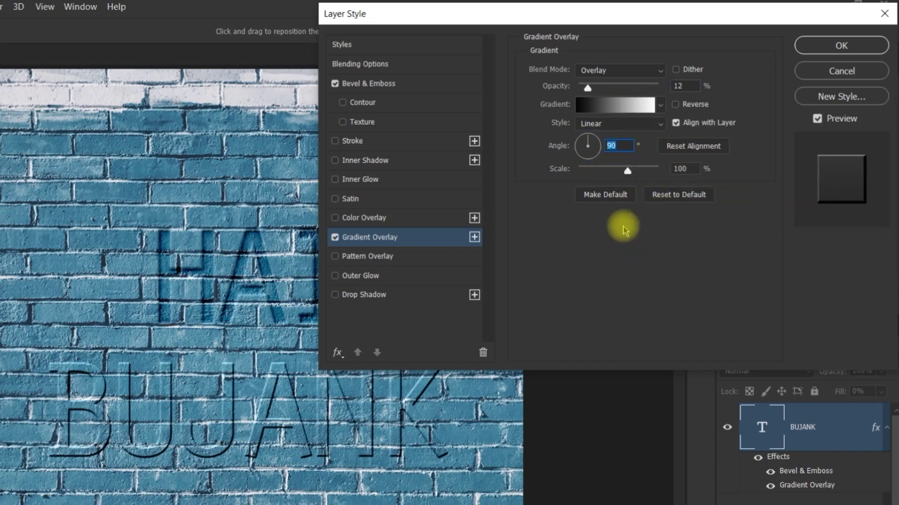
type("100")
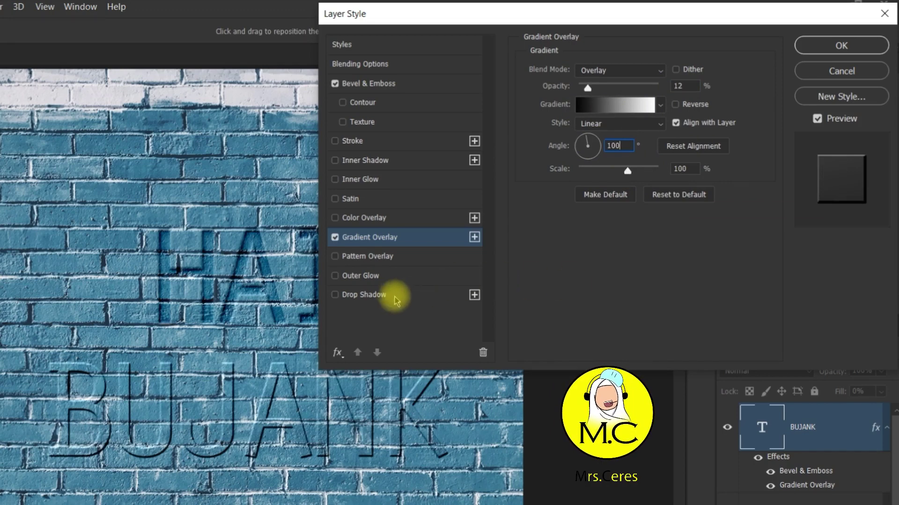
Step: Add a Drop Shadow to the BUJANK text in Color Burn mode with black as the shadow color
left_click(369, 295)
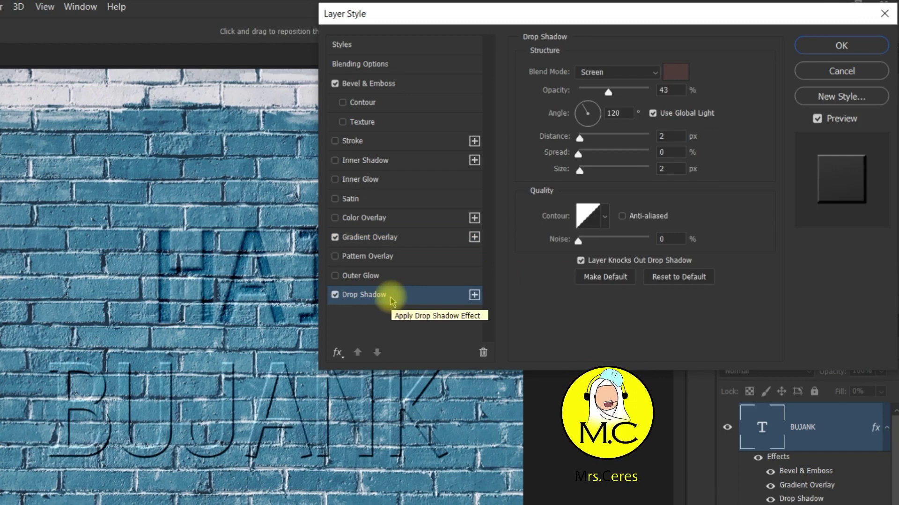
left_click(640, 74)
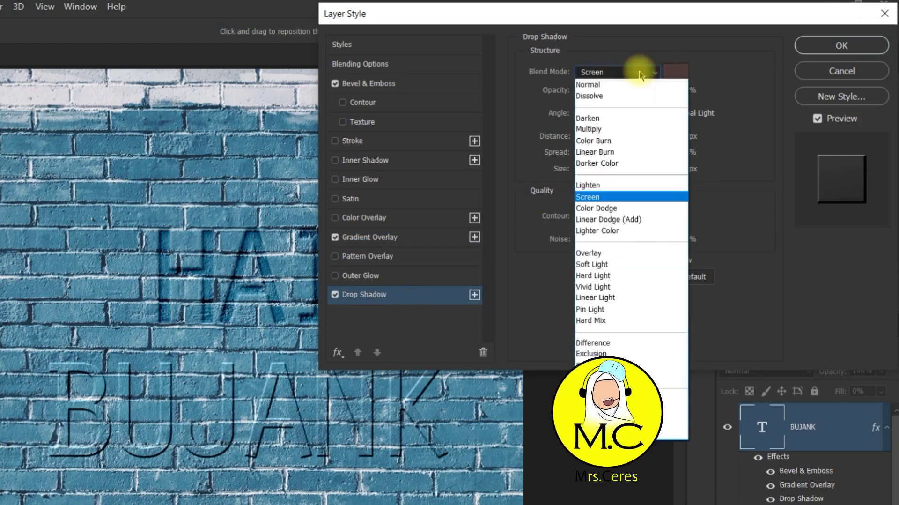
left_click(622, 141)
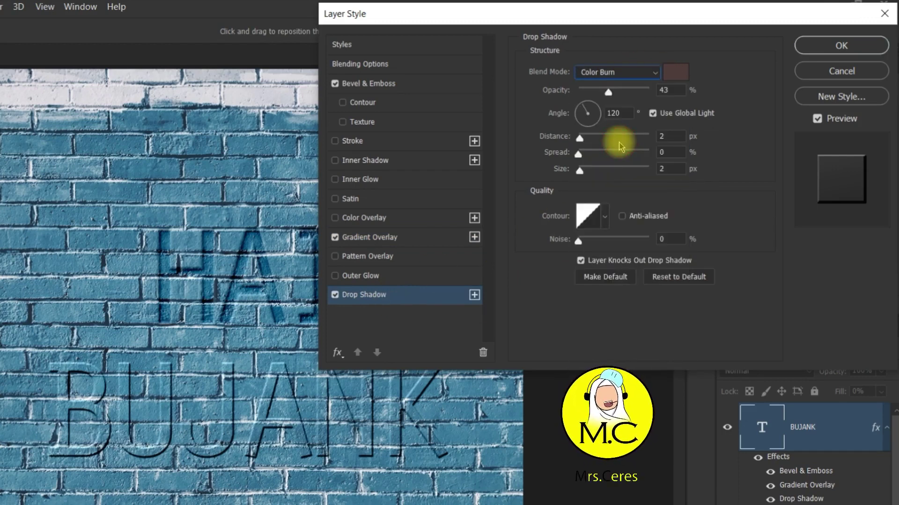
left_click(681, 74)
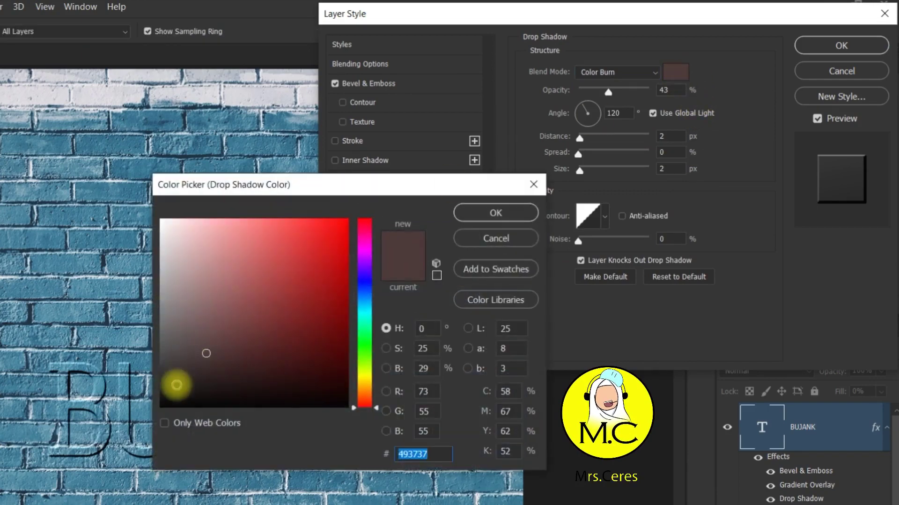
left_click_drag(171, 388, 150, 412)
left_click(468, 215)
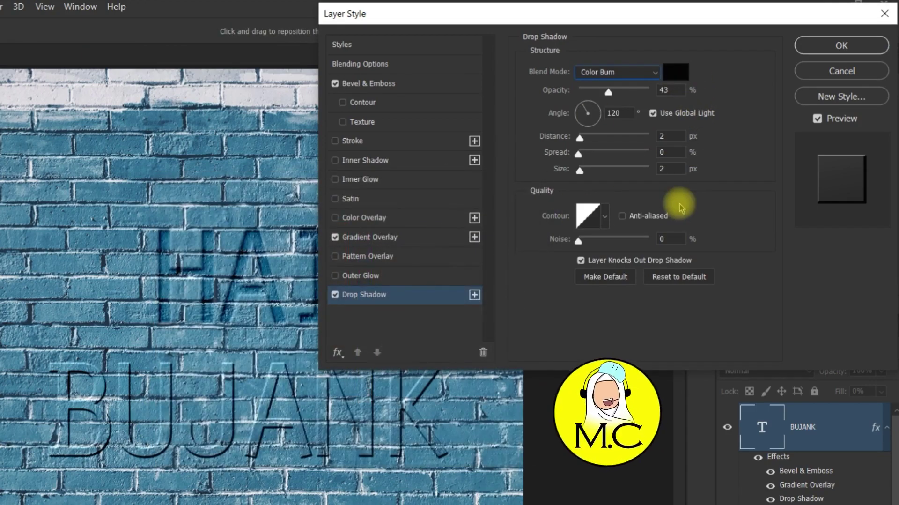
Step: Set the BUJANK drop shadow to 54% opacity, 10 px distance, 10% spread and 15 px size, and apply the layer style
left_click_drag(678, 90, 635, 91)
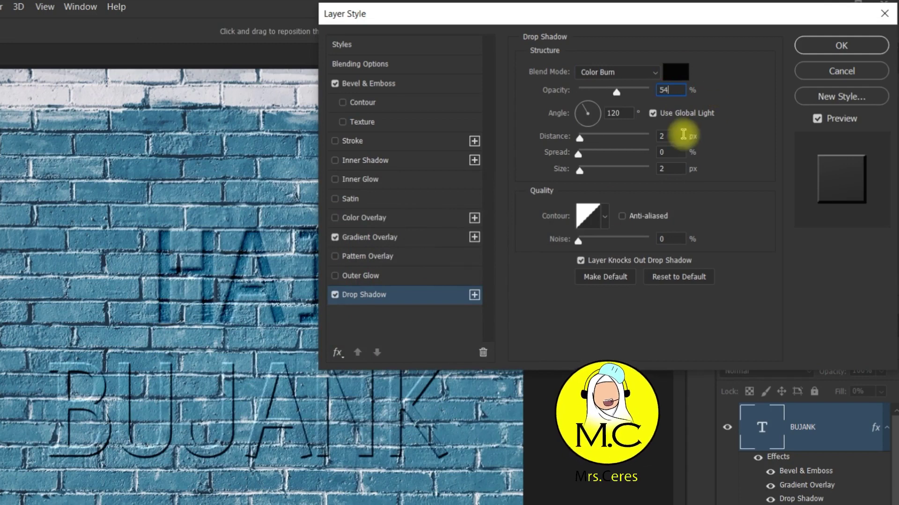
left_click_drag(679, 136, 657, 136)
type("10")
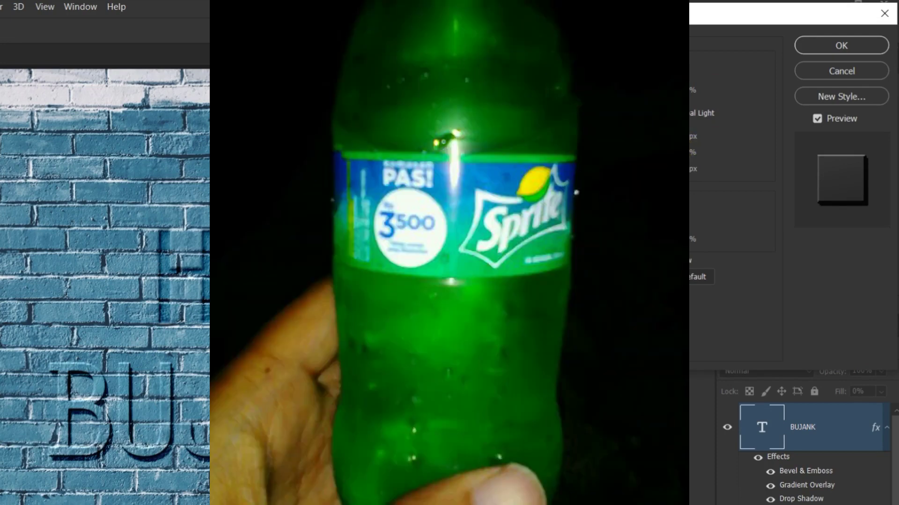
key("Tab")
type("10")
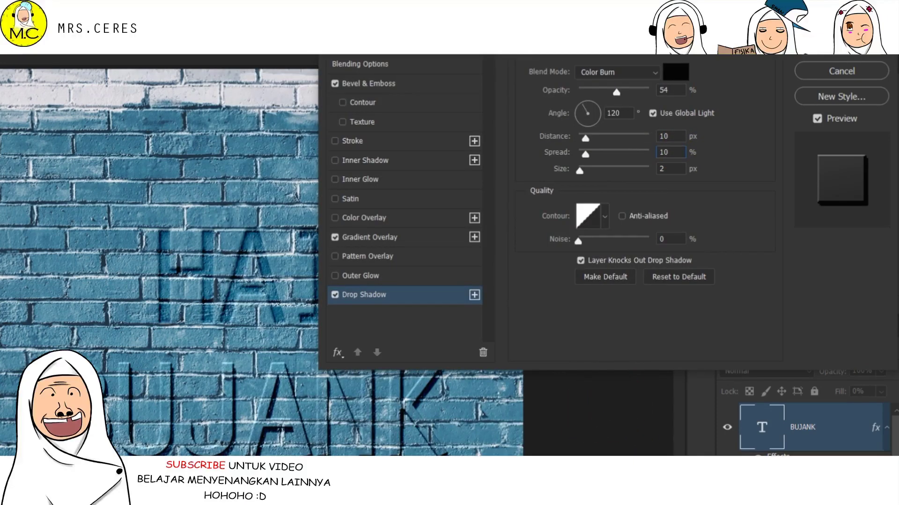
key("Tab")
type("15")
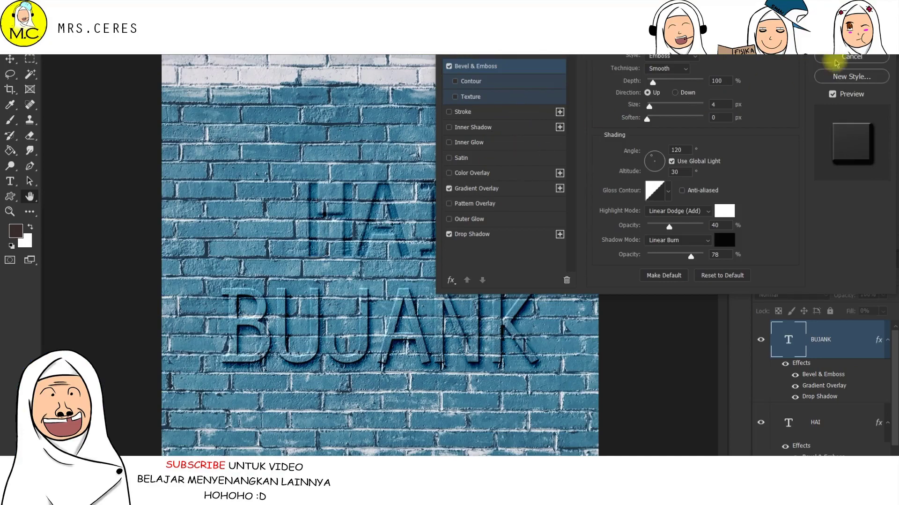
left_click(852, 37)
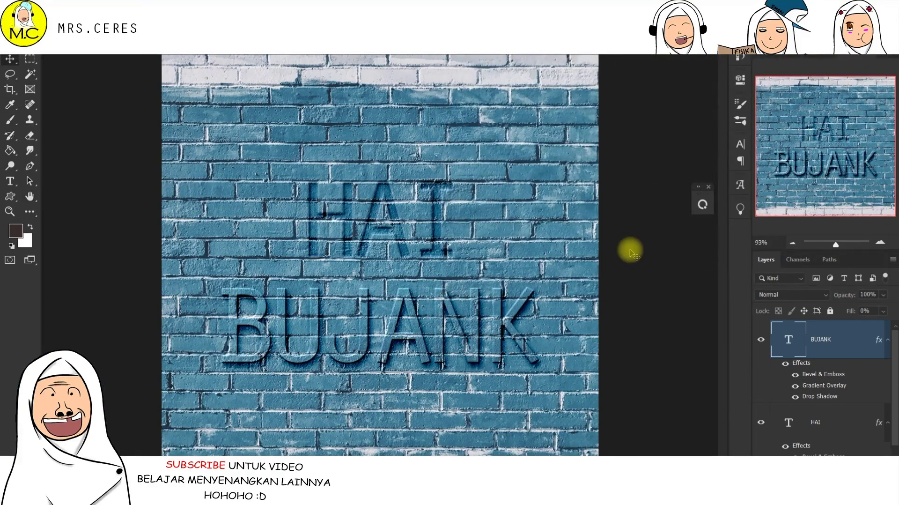